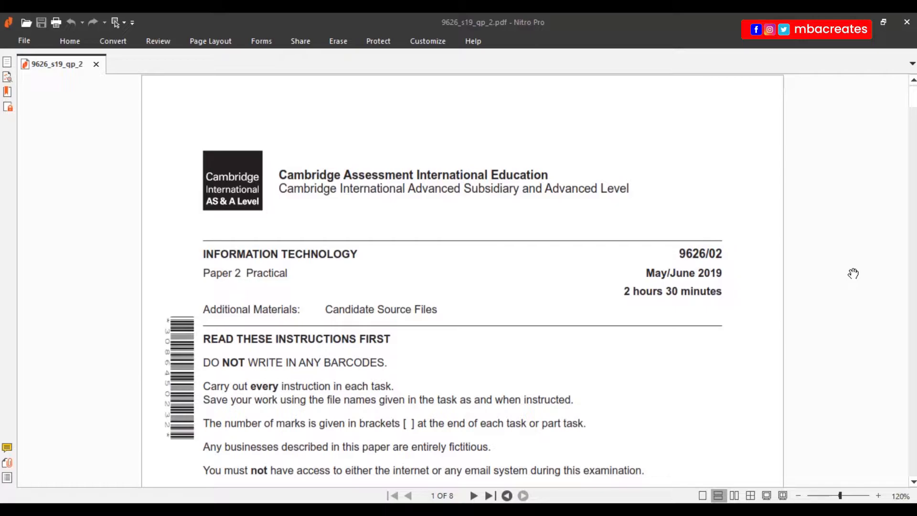
Read through the exam paper, and import Ellmau1.mp4, Ellmau2.mp4, EllmauArms.png and Opera.mp3 from the VIDEO EDITING QUESTION folder into the Premiere Pro project
{"action": "scroll", "coordinate": [854, 273], "scroll_direction": "down", "scroll_amount": 10}
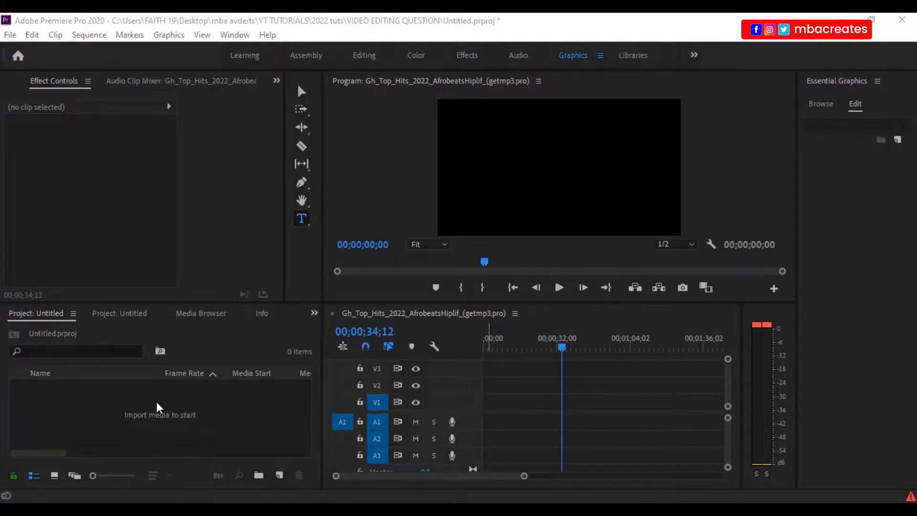
{"action": "right_click", "coordinate": [224, 403]}
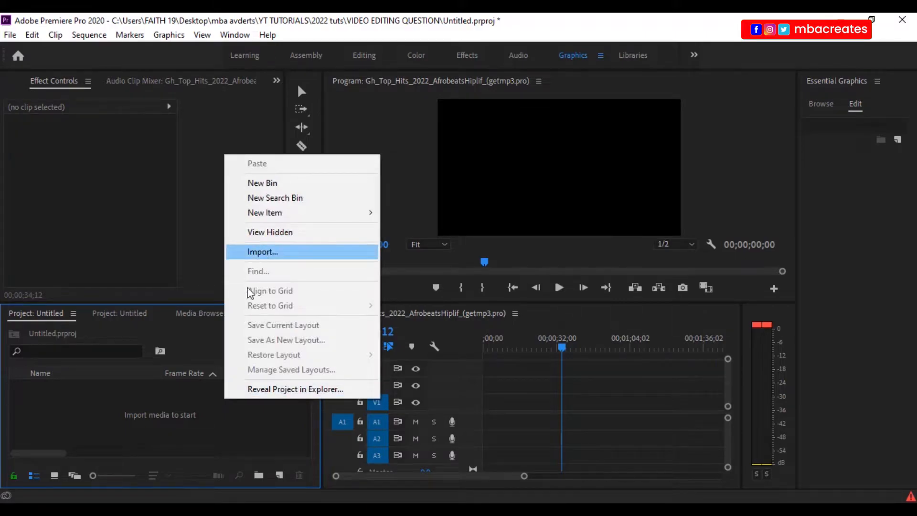
{"action": "left_click", "coordinate": [559, 20]}
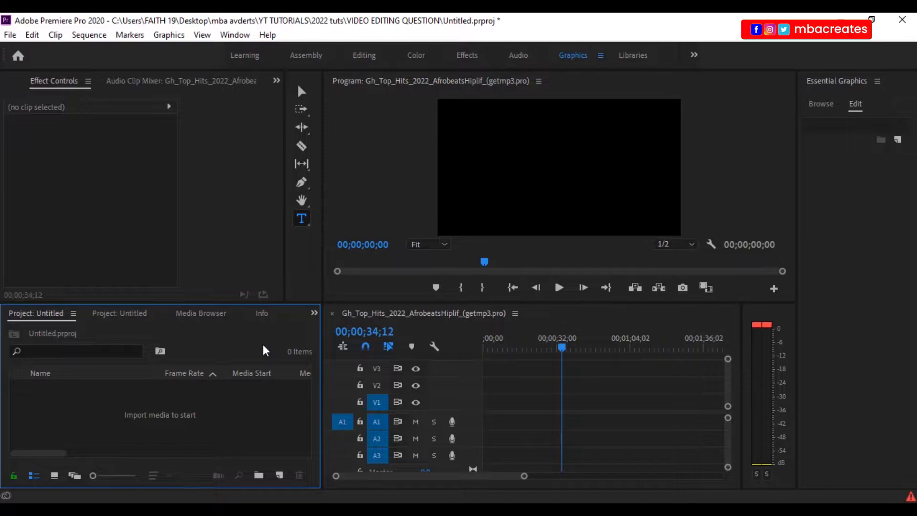
{"action": "left_click", "coordinate": [380, 510]}
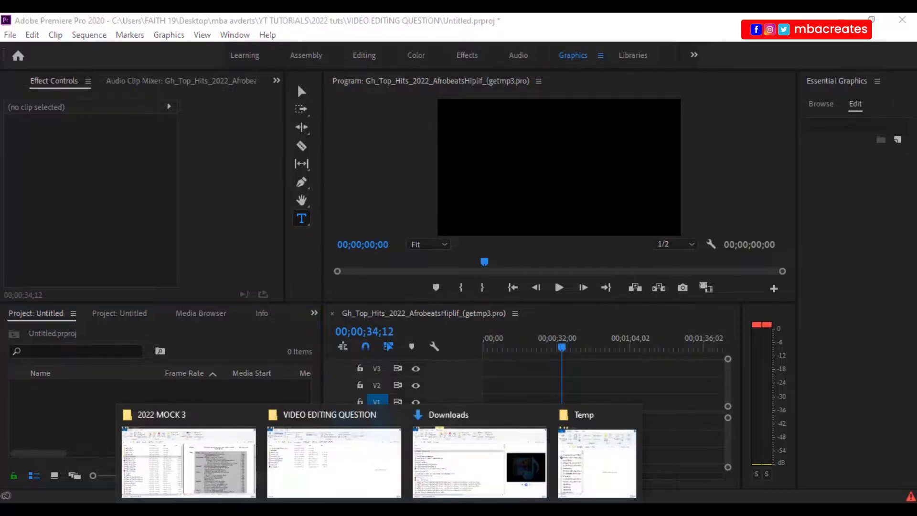
{"action": "left_click", "coordinate": [360, 475]}
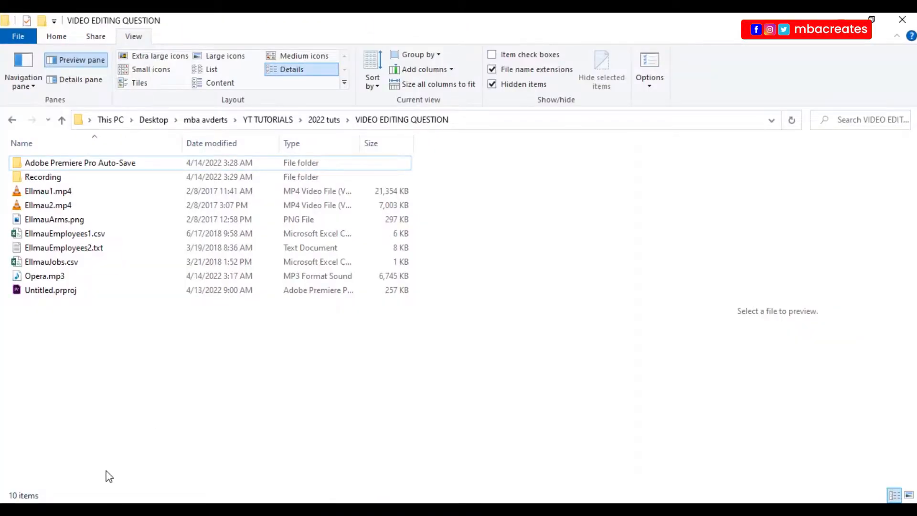
{"action": "left_click", "coordinate": [52, 193]}
{"action": "left_click", "coordinate": [53, 205], "text": "ctrl"}
{"action": "left_click", "coordinate": [70, 219], "text": "ctrl"}
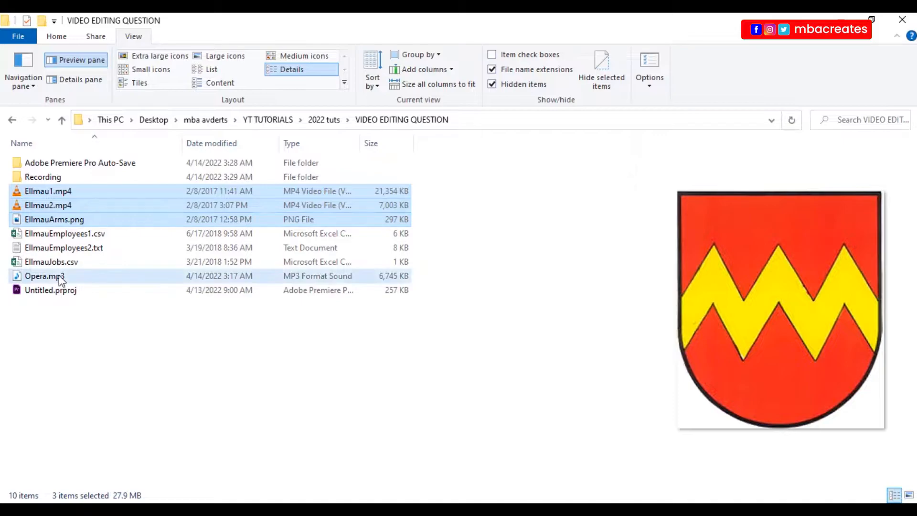
{"action": "left_click", "coordinate": [61, 277], "text": "ctrl"}
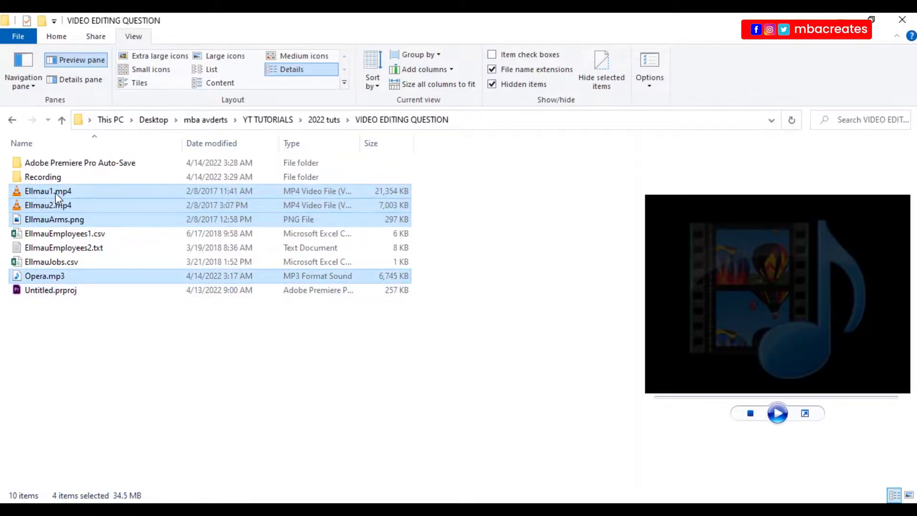
{"action": "left_click_drag", "start_coordinate": [56, 193], "coordinate": [135, 443]}
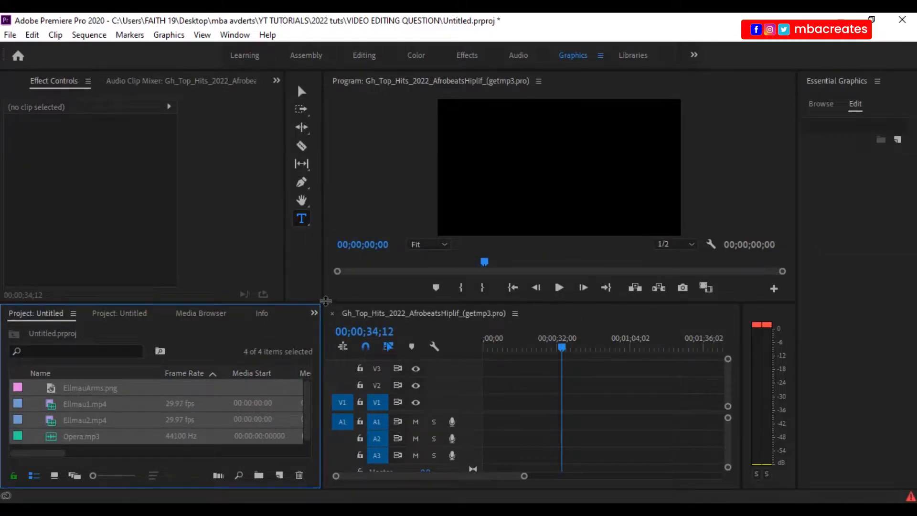
Enlarge the project's file list area so that all four imported files fit comfortably
{"action": "left_click_drag", "start_coordinate": [298, 302], "coordinate": [297, 276]}
{"action": "left_click", "coordinate": [182, 440]}
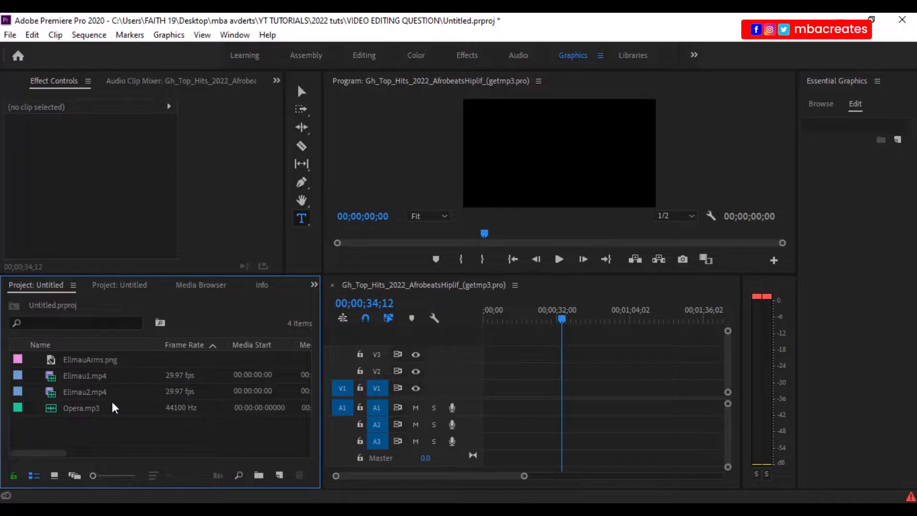
{"action": "left_click", "coordinate": [85, 411]}
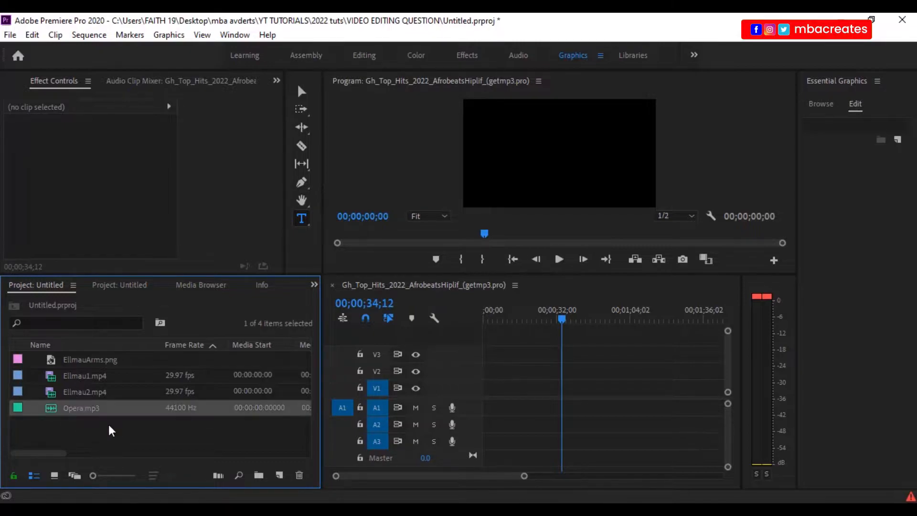
{"action": "left_click", "coordinate": [152, 436]}
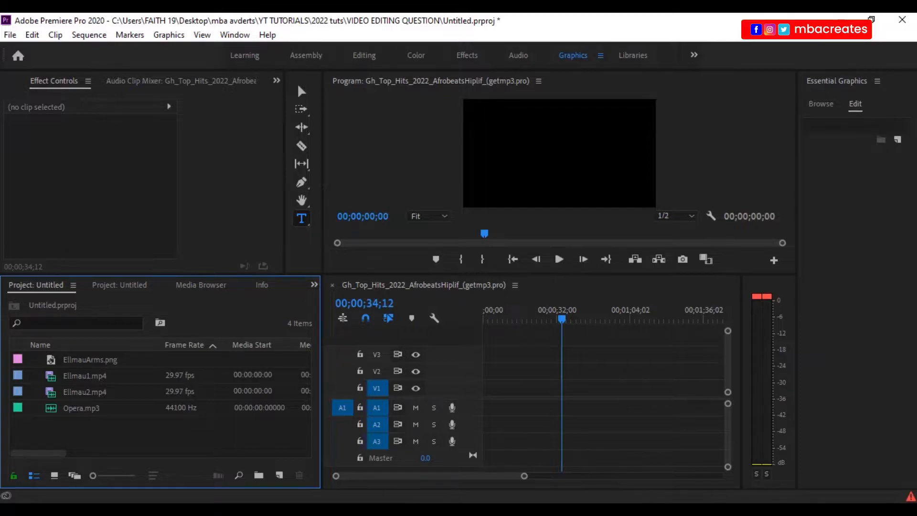
Check task 1 in the exam paper PDF and place Ellmau1.mp4 at the start of tracks V1 and A1 in the Premiere Pro sequence
{"action": "key", "text": "alt+Tab"}
{"action": "scroll", "coordinate": [643, 337], "scroll_direction": "down", "scroll_amount": 4}
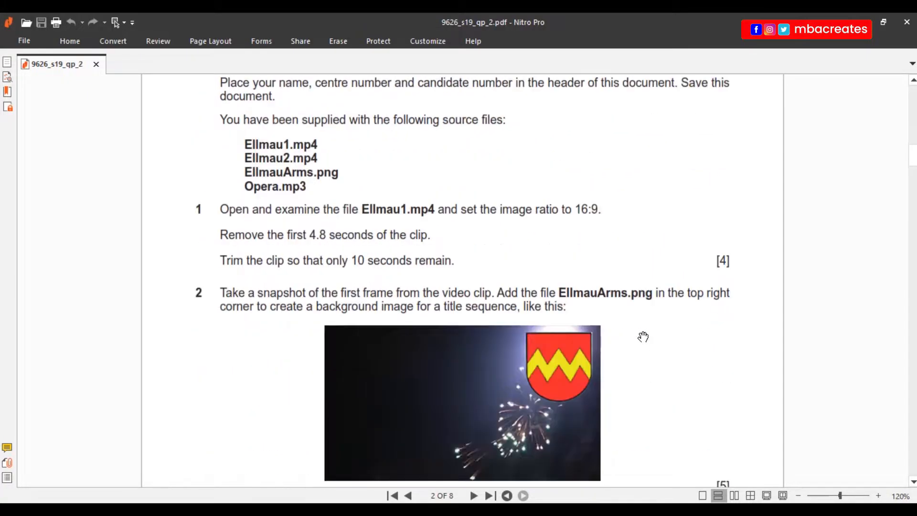
{"action": "scroll", "coordinate": [643, 337], "scroll_direction": "down", "scroll_amount": 2}
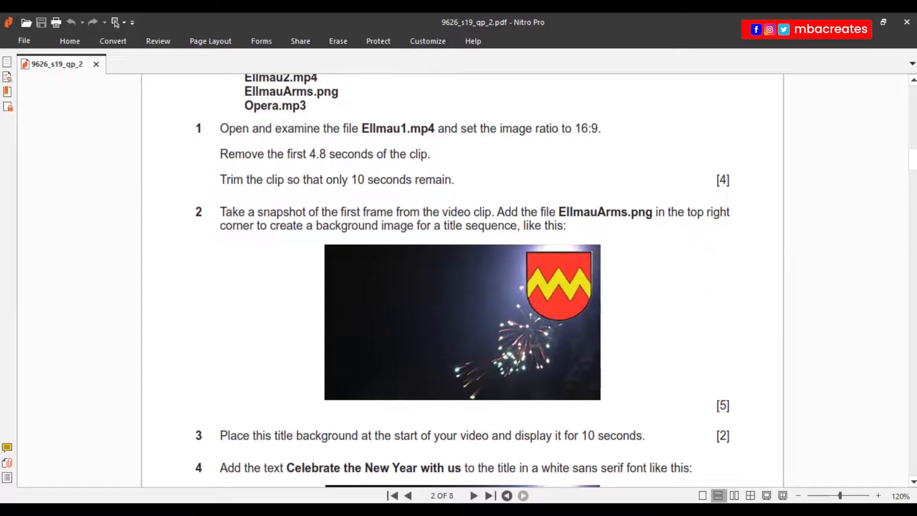
{"action": "key", "text": "alt+Tab"}
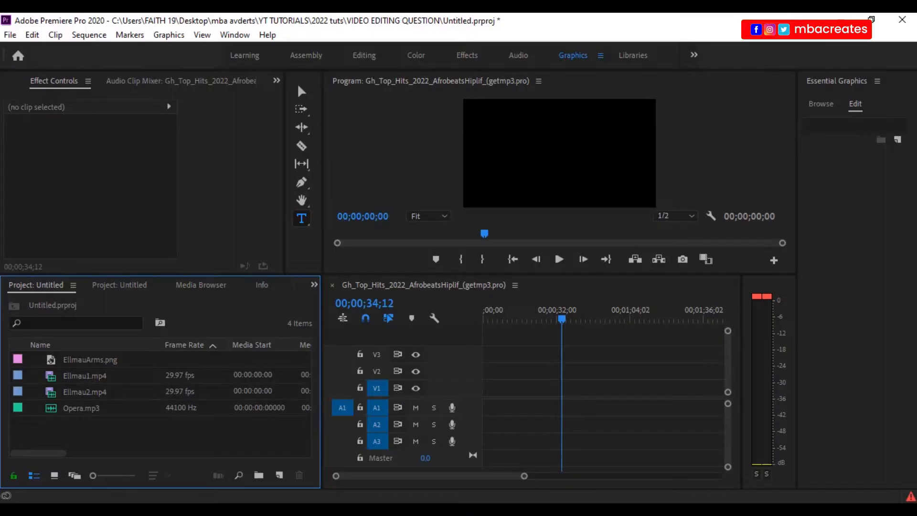
{"action": "left_click", "coordinate": [63, 377]}
{"action": "left_click_drag", "start_coordinate": [48, 378], "coordinate": [473, 396]}
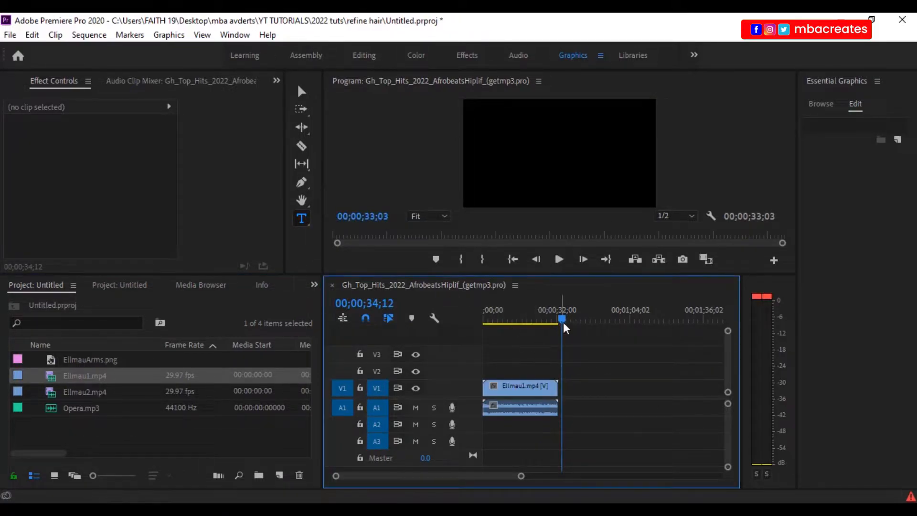
Preview the Ellmau1.mp4 clip at about 15 seconds and review the sequence's frame size and aspect ratio settings
{"action": "left_click_drag", "start_coordinate": [562, 319], "coordinate": [521, 331]}
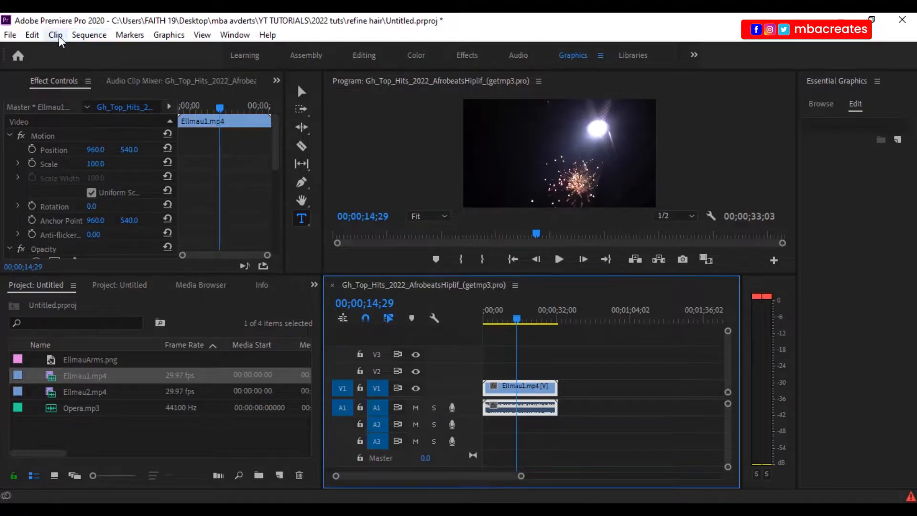
{"action": "left_click", "coordinate": [89, 35]}
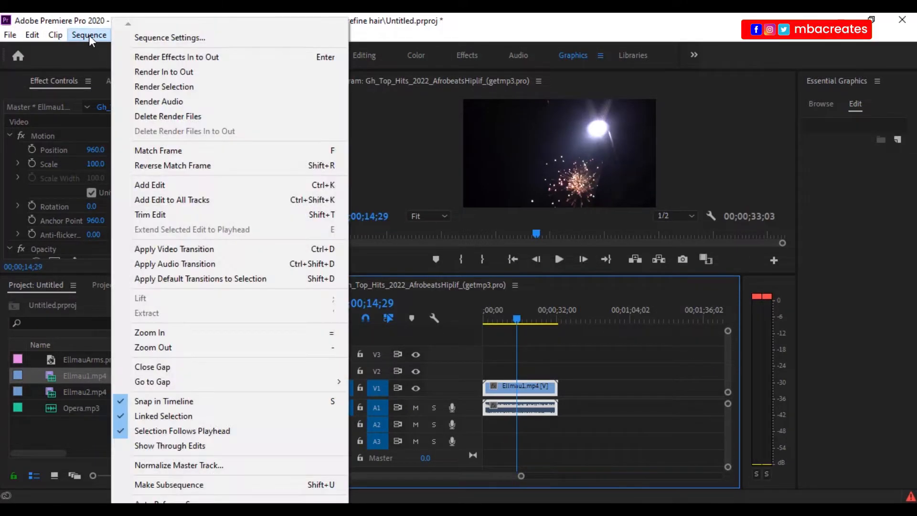
{"action": "left_click", "coordinate": [172, 44]}
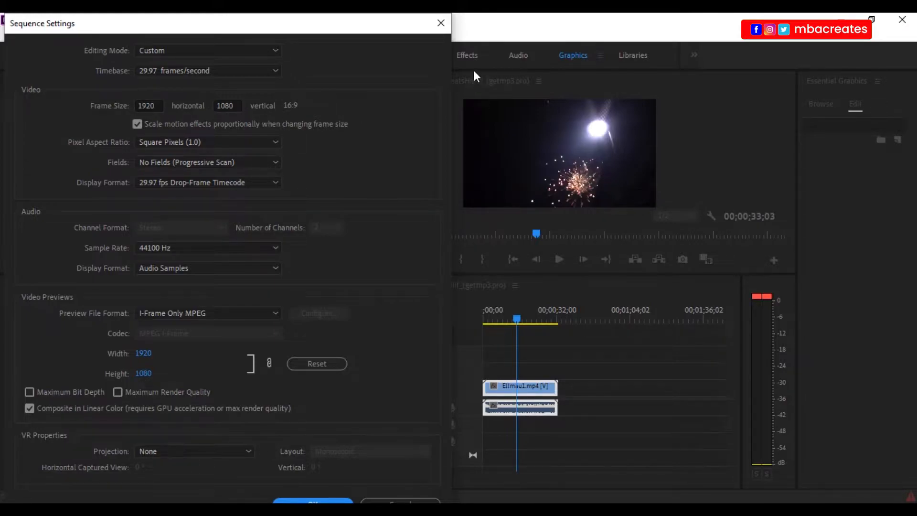
{"action": "left_click_drag", "start_coordinate": [363, 29], "coordinate": [385, 29]}
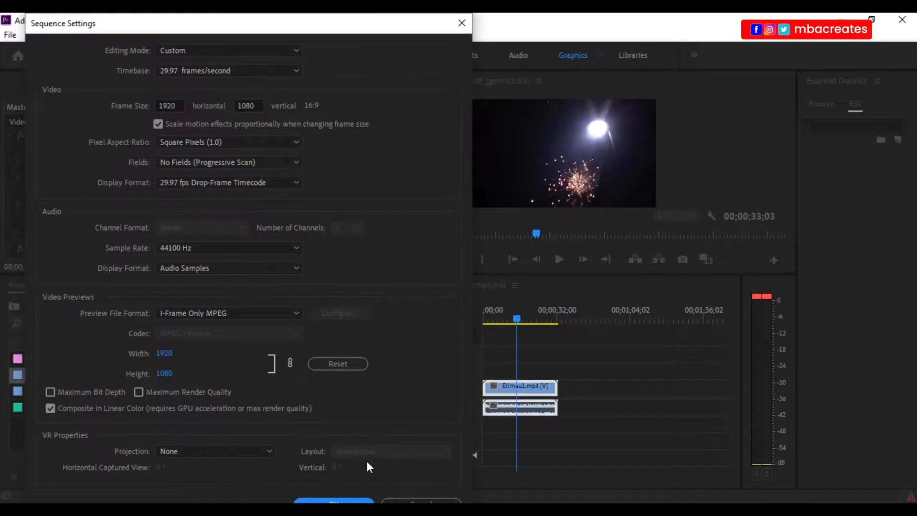
{"action": "left_click", "coordinate": [356, 501]}
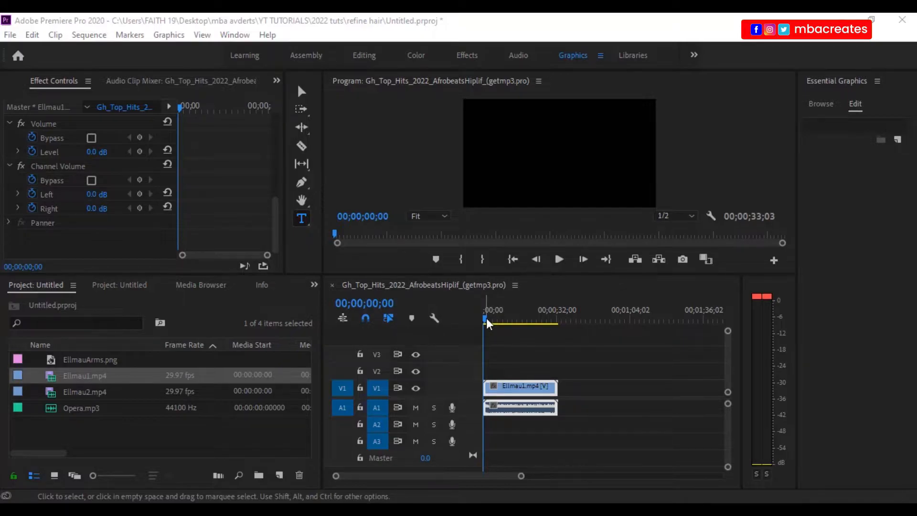
Try changing the sequence's frame size to 640 horizontal by 480 vertical
{"action": "left_click", "coordinate": [539, 404]}
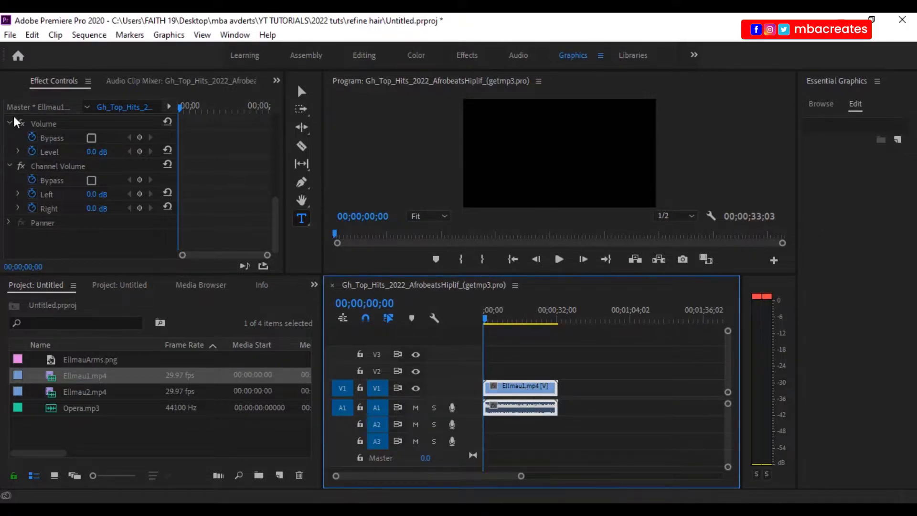
{"action": "left_click", "coordinate": [91, 35]}
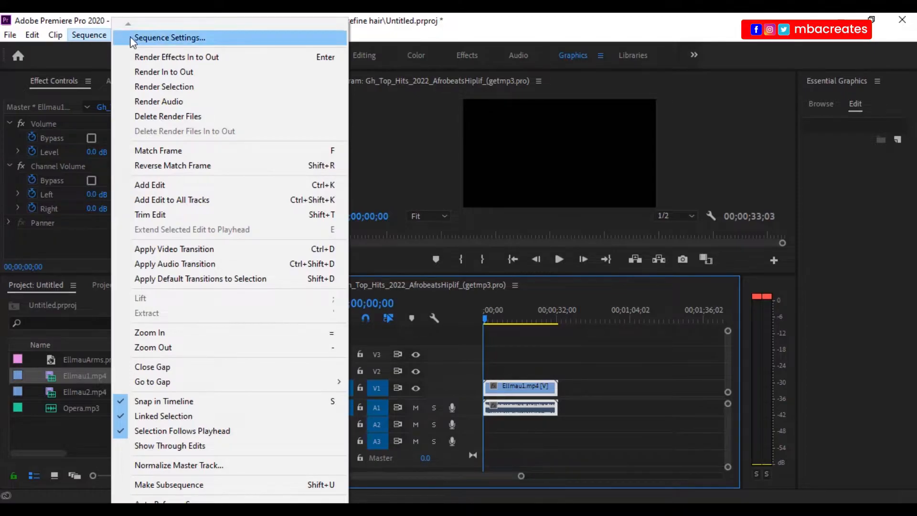
{"action": "left_click", "coordinate": [170, 39]}
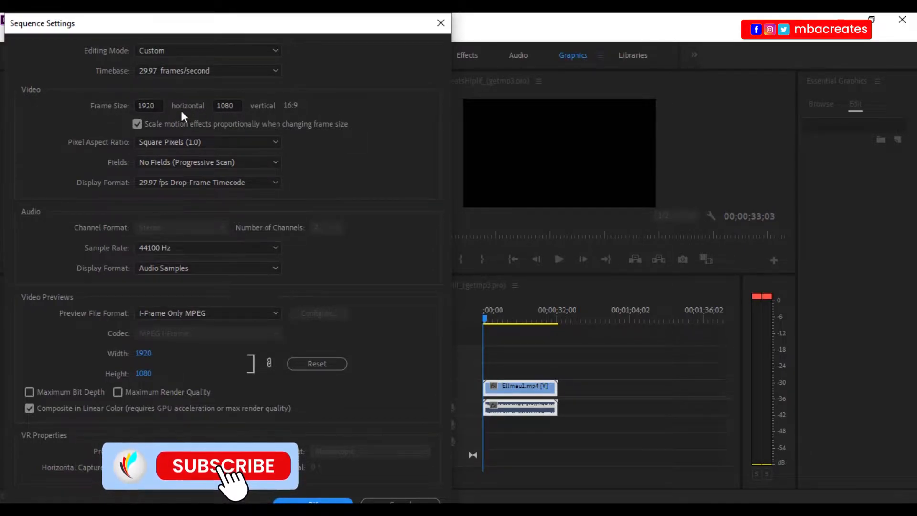
{"action": "left_click", "coordinate": [155, 105]}
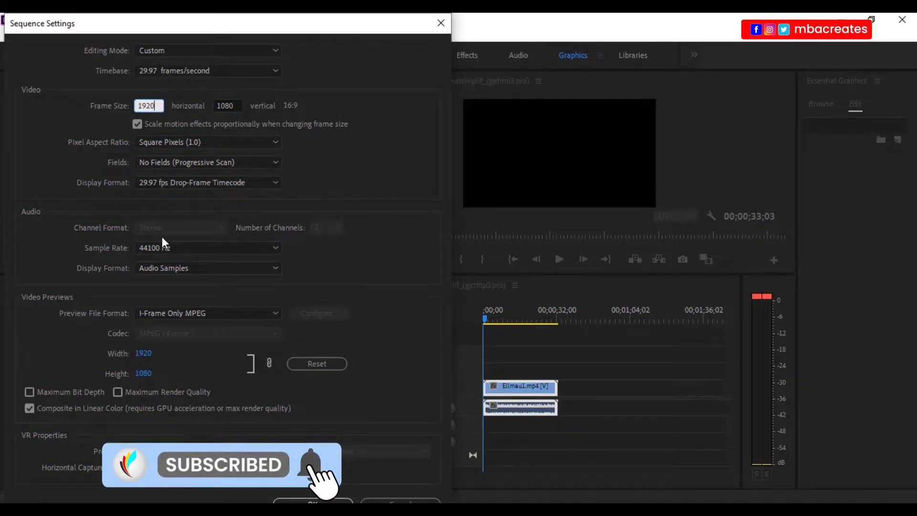
{"action": "key", "text": "BackSpace"}
{"action": "key", "text": "BackSpace"}
{"action": "key", "text": "BackSpace"}
{"action": "key", "text": "BackSpace"}
{"action": "type", "text": "640"}
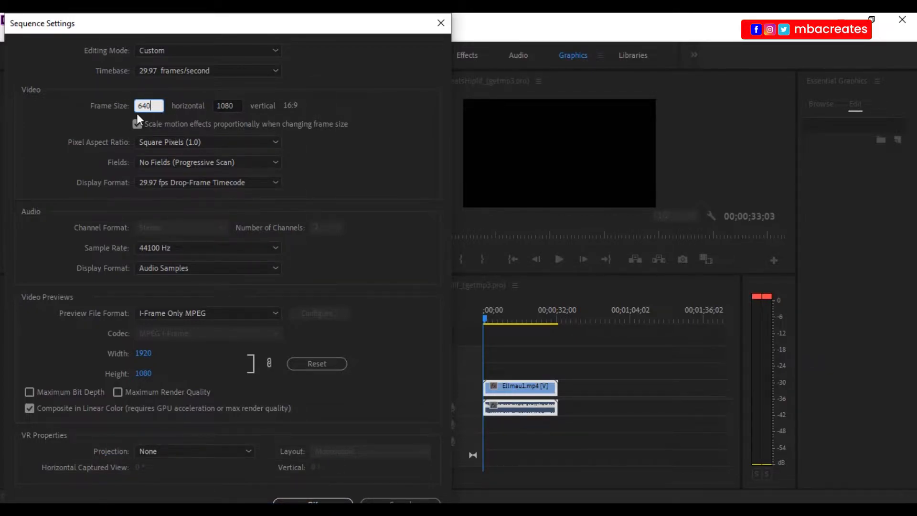
{"action": "key", "text": "Tab"}
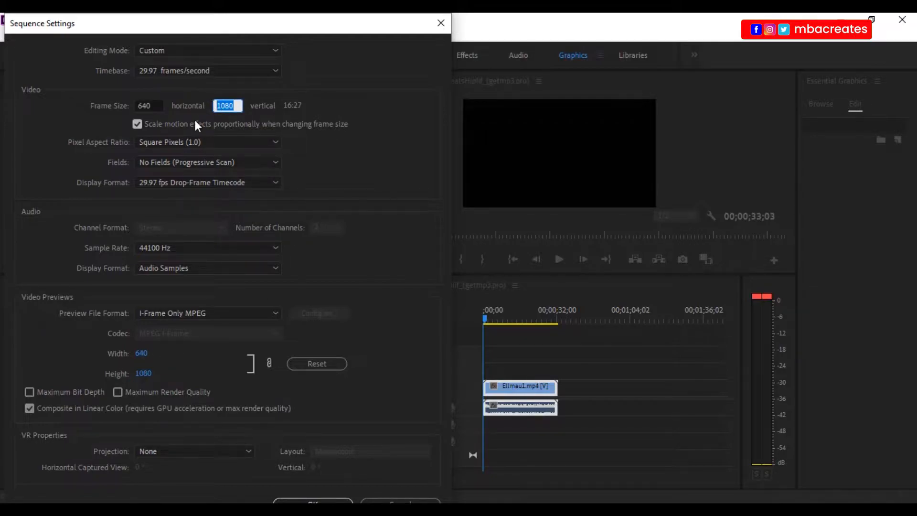
{"action": "type", "text": "480"}
{"action": "key", "text": "Tab"}
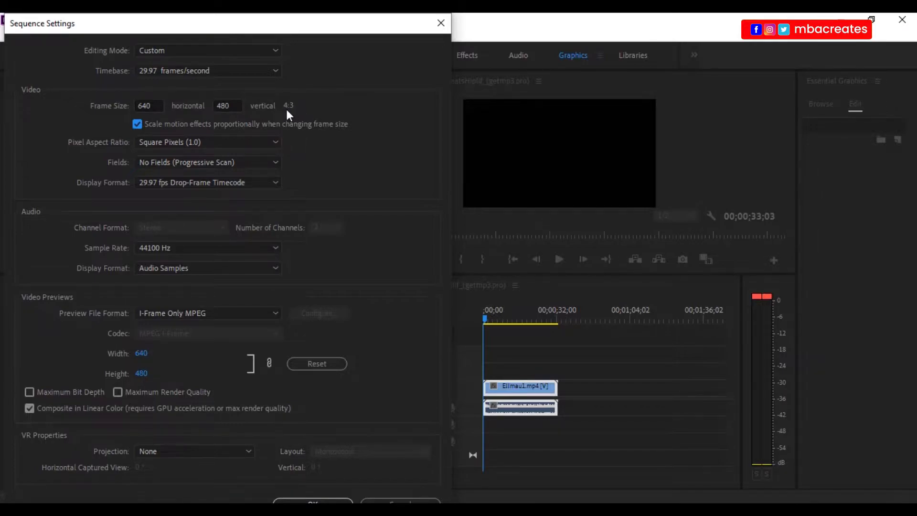
{"action": "left_click", "coordinate": [331, 503]}
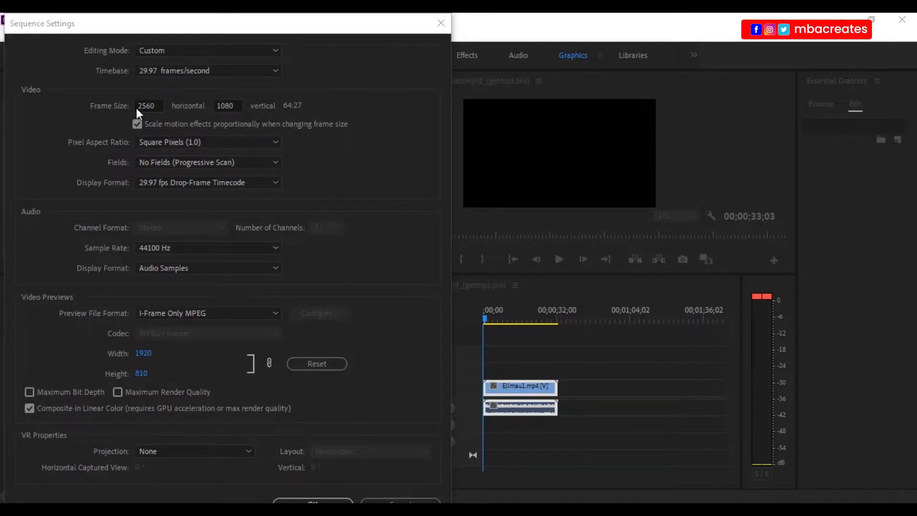
Replace the sequence's frame size with 640 by 480 and accept deleting all its preview files
{"action": "double_click", "coordinate": [162, 105]}
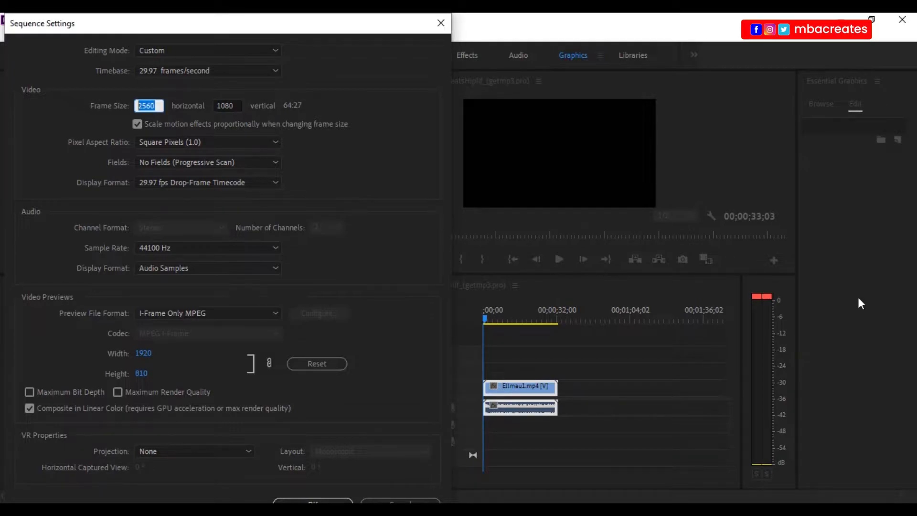
{"action": "type", "text": "640"}
{"action": "key", "text": "Tab"}
{"action": "key", "text": "BackSpace"}
{"action": "key", "text": "BackSpace"}
{"action": "key", "text": "BackSpace"}
{"action": "key", "text": "BackSpace"}
{"action": "type", "text": "480"}
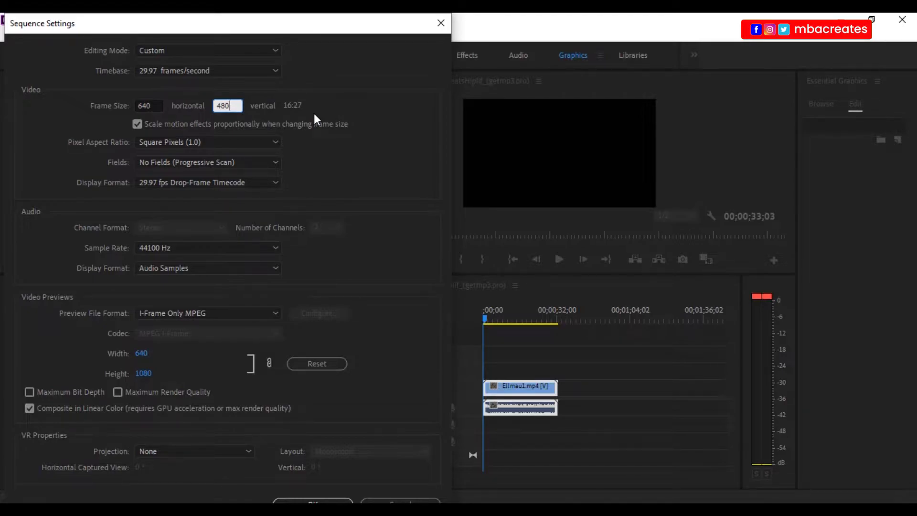
{"action": "key", "text": "Tab"}
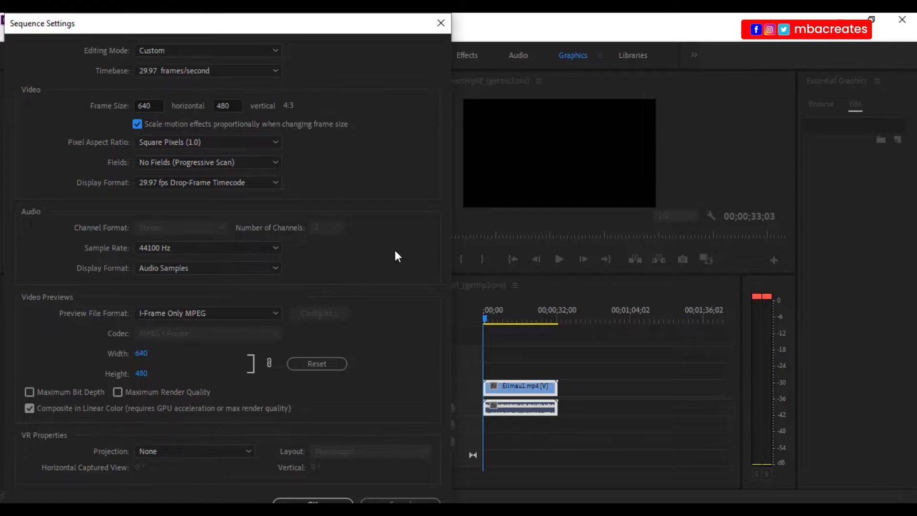
{"action": "left_click", "coordinate": [341, 499]}
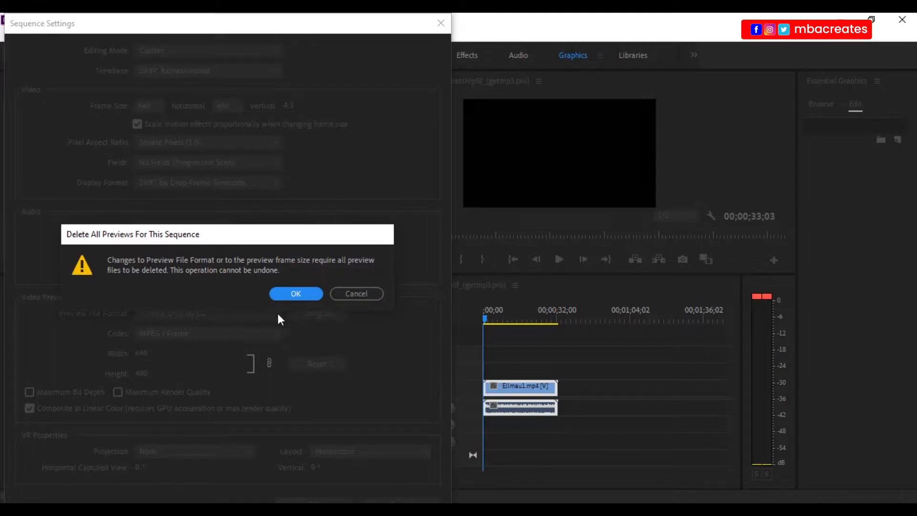
{"action": "left_click", "coordinate": [300, 295]}
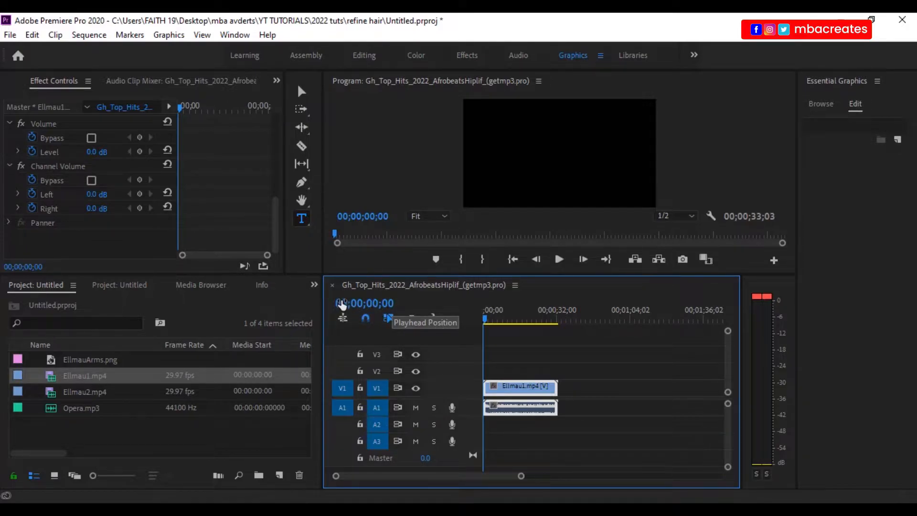
Move the sequence playhead to timecode 00;00;04;08
{"action": "left_click", "coordinate": [374, 306]}
{"action": "left_click", "coordinate": [382, 304]}
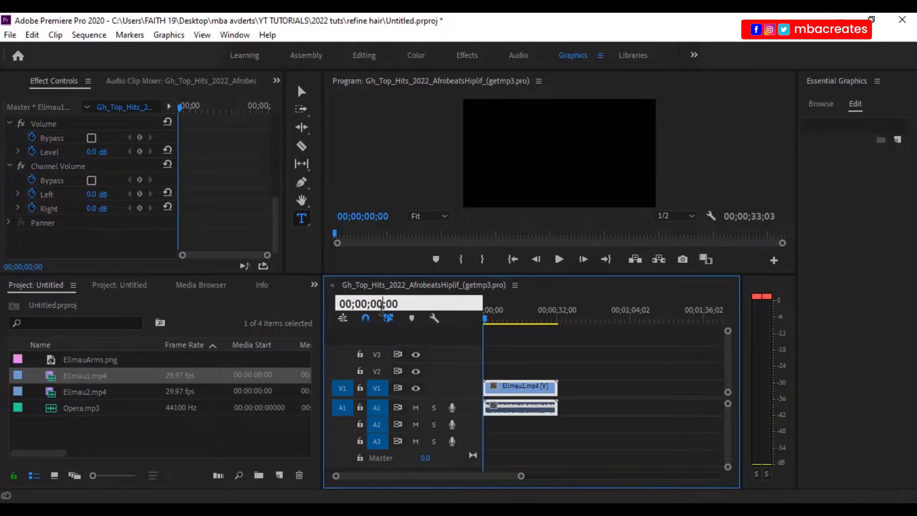
{"action": "key", "text": "BackSpace"}
{"action": "key", "text": "BackSpace"}
{"action": "key", "text": "BackSpace"}
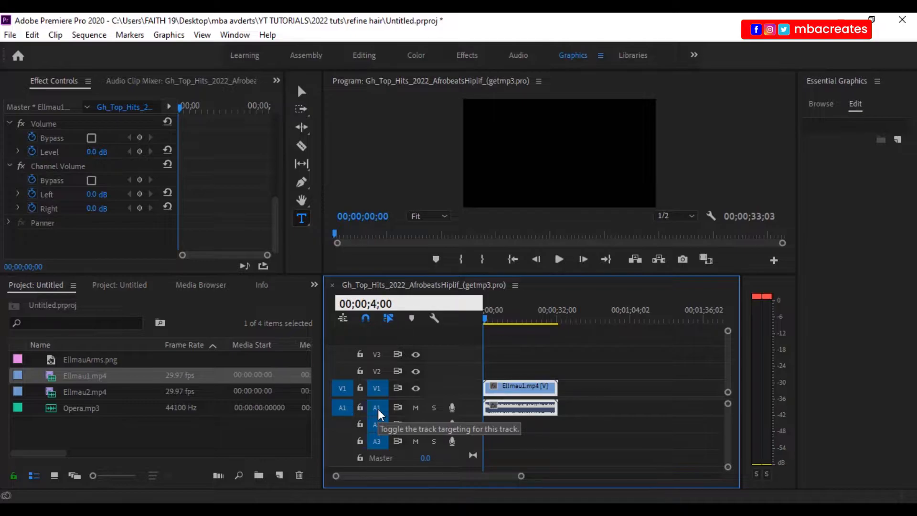
{"action": "type", "text": "04"}
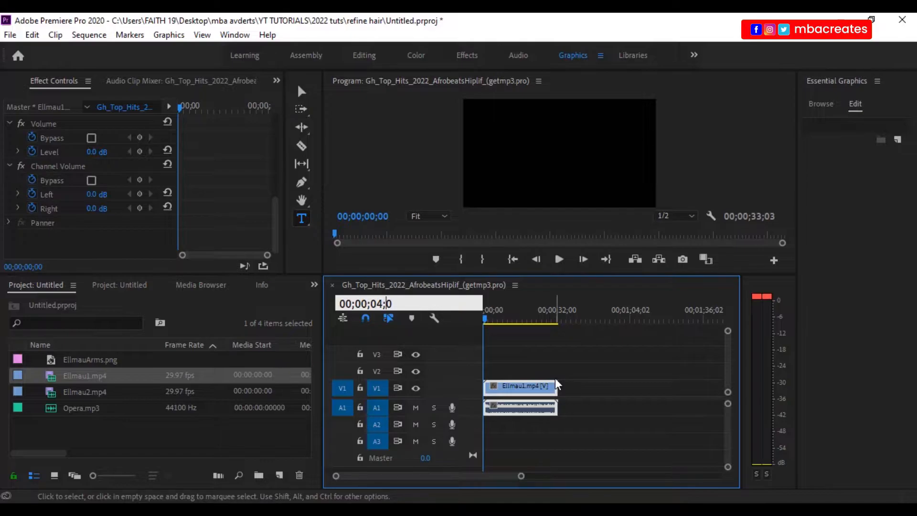
{"action": "type", "text": "8"}
{"action": "key", "text": "BackSpace"}
{"action": "type", "text": "0"}
{"action": "key", "text": "BackSpace"}
{"action": "type", "text": "8"}
{"action": "key", "text": "Return"}
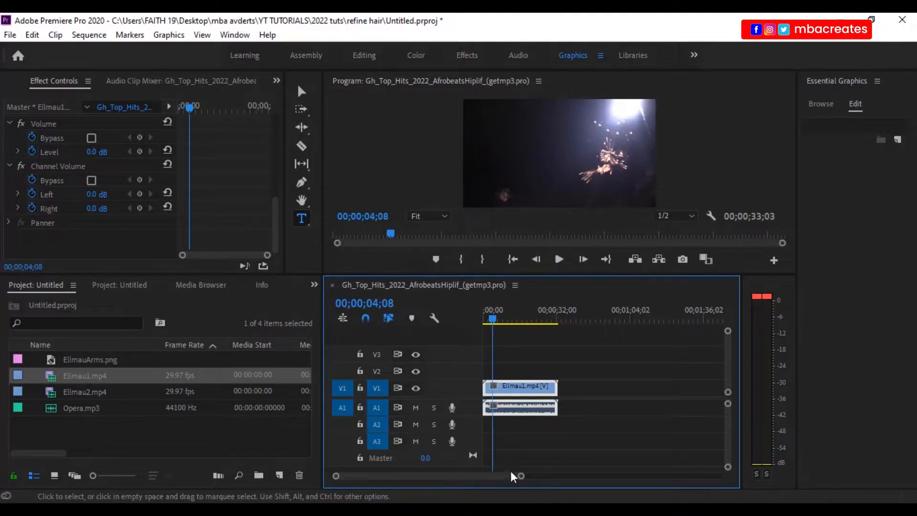
Split the Ellmau1.mp4 clip on V1 and A1 at 00;00;04;08 with the Razor Tool
{"action": "left_click_drag", "start_coordinate": [521, 478], "coordinate": [473, 480]}
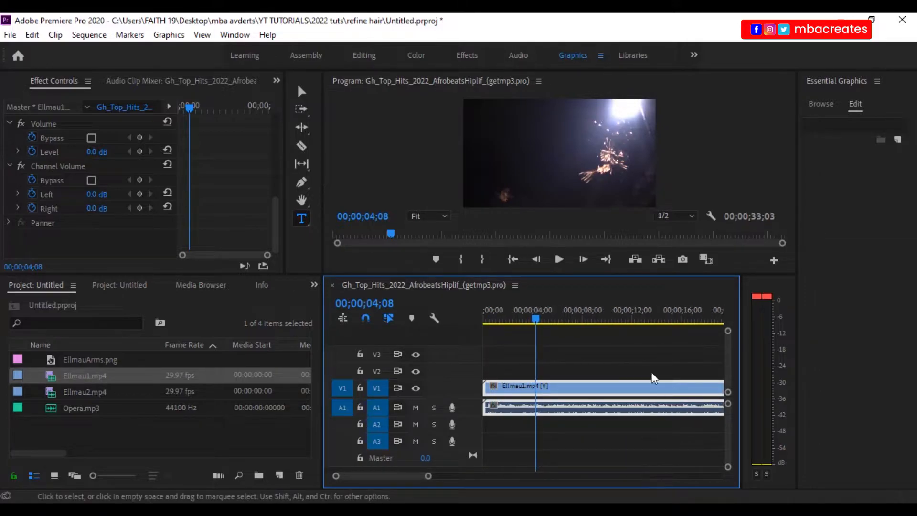
{"action": "mouse_move", "coordinate": [430, 478]}
{"action": "left_mouse_down"}
{"action": "mouse_move", "coordinate": [455, 478]}
{"action": "mouse_move", "coordinate": [441, 476]}
{"action": "left_mouse_up"}
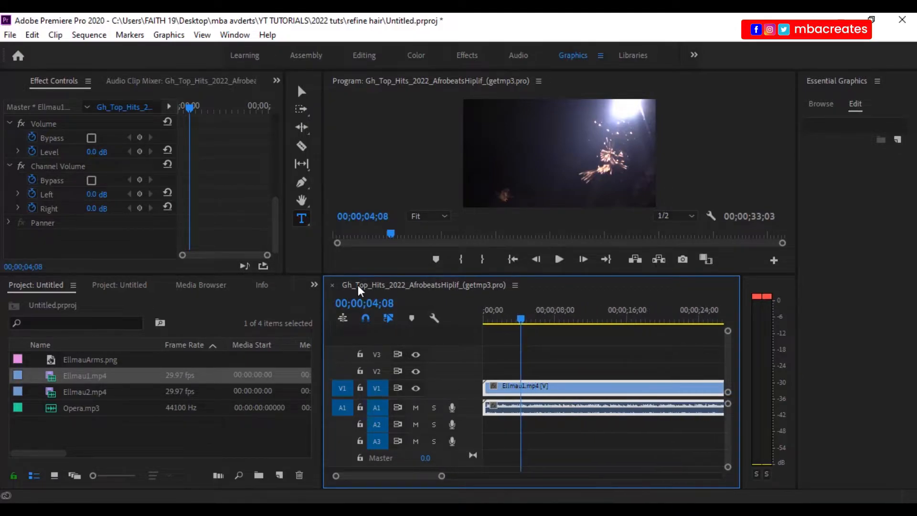
{"action": "left_click", "coordinate": [304, 147]}
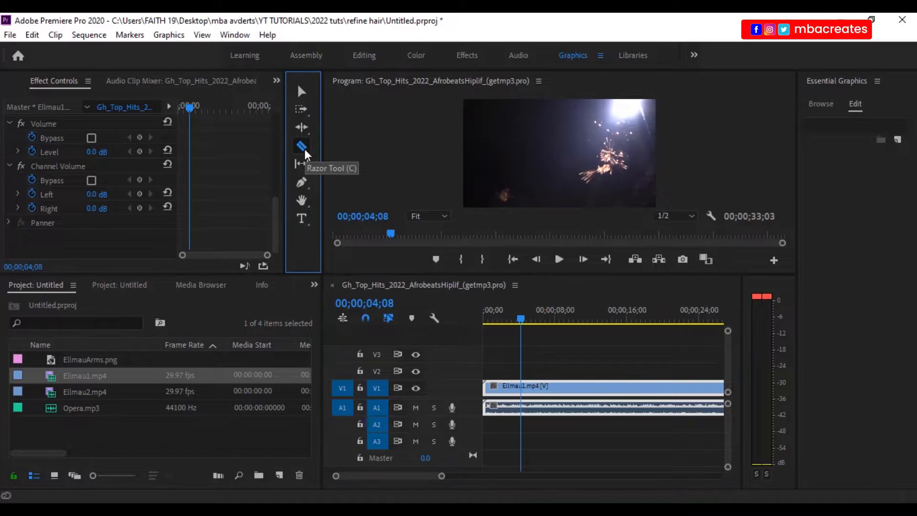
{"action": "left_click", "coordinate": [522, 388]}
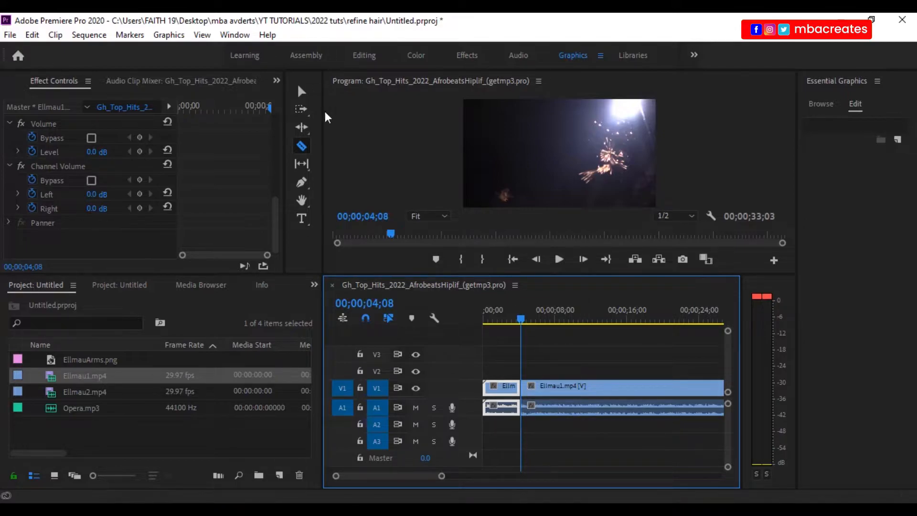
Delete the opening segment of Ellmau1.mp4 before 00;00;04;08
{"action": "left_click", "coordinate": [301, 91]}
{"action": "left_click", "coordinate": [499, 392]}
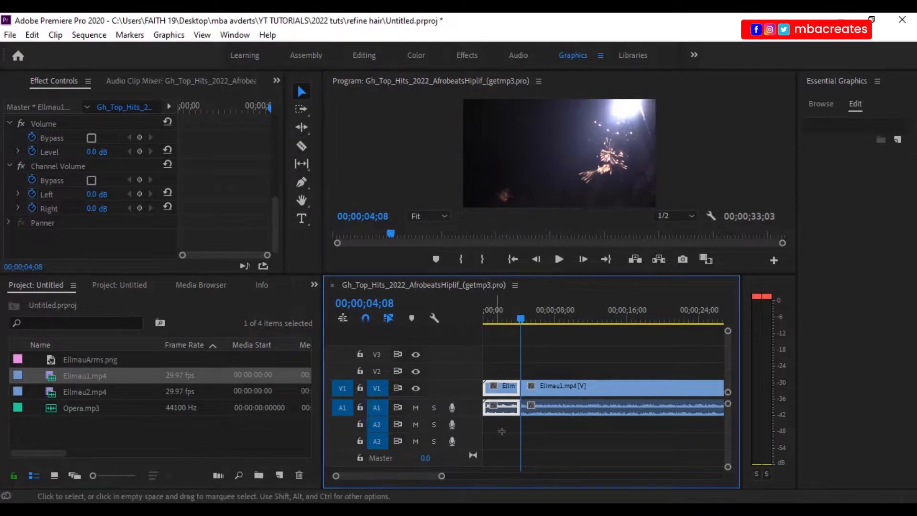
{"action": "scroll", "coordinate": [550, 422], "scroll_direction": "down", "scroll_amount": 1}
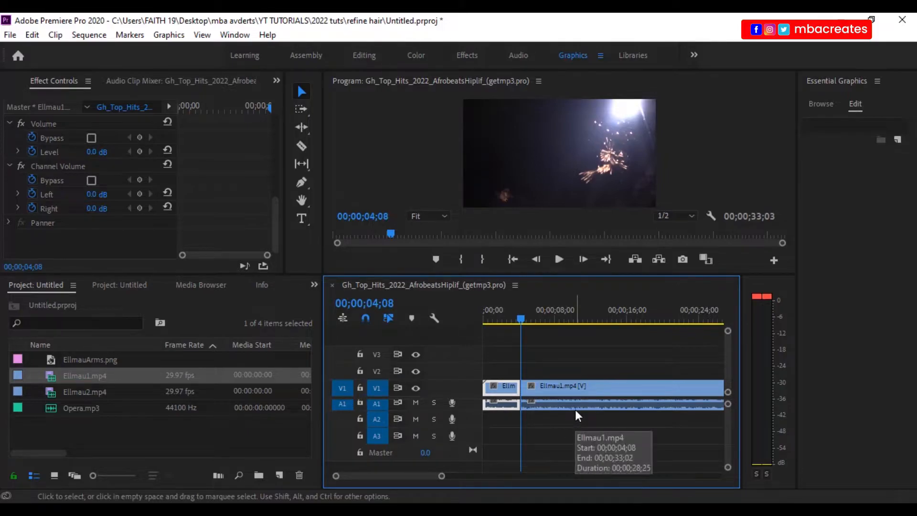
{"action": "left_click", "coordinate": [564, 390]}
{"action": "left_click", "coordinate": [507, 389]}
{"action": "key", "text": "Delete"}
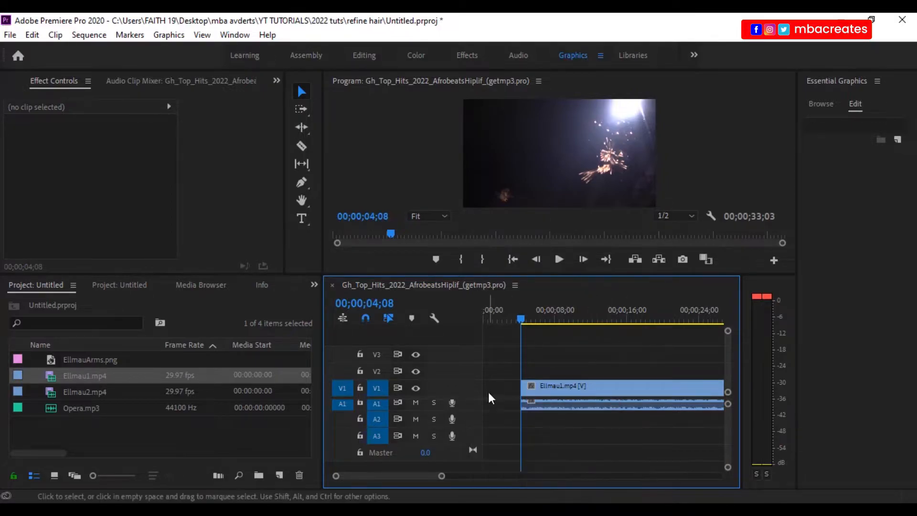
Close the empty gap in front of the remaining Ellmau1.mp4 clip so it starts at the beginning of the sequence
{"action": "left_click_drag", "start_coordinate": [521, 318], "coordinate": [593, 319]}
{"action": "left_click", "coordinate": [501, 388]}
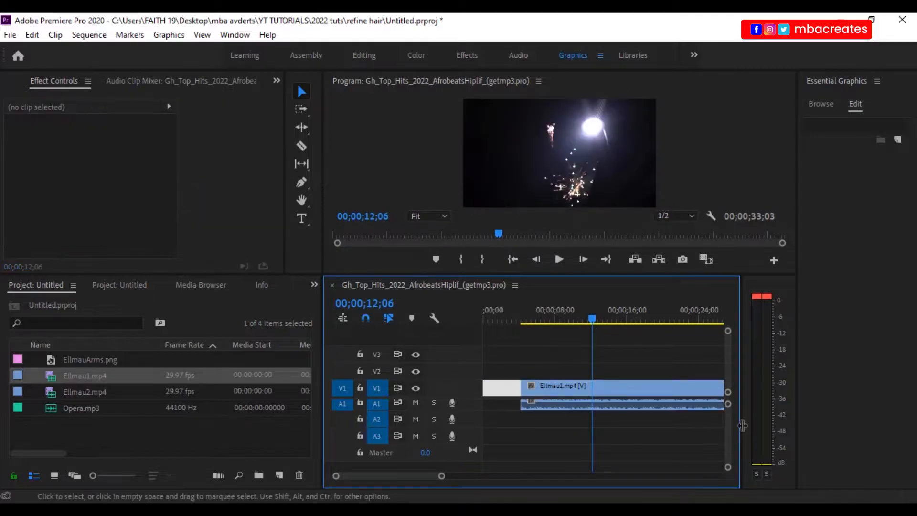
{"action": "key", "text": "Delete"}
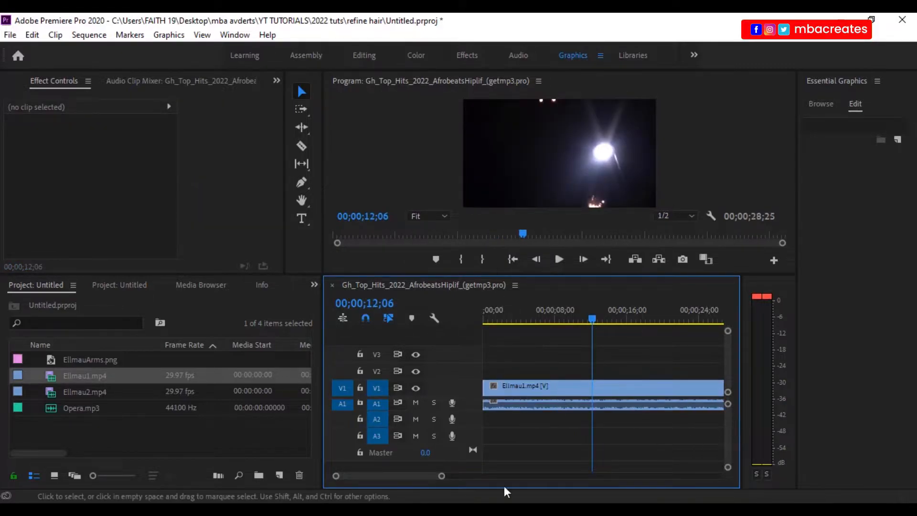
Position the playhead at 00;00;10;00 and split the Ellmau1.mp4 clip there with the Razor Tool
{"action": "left_click_drag", "start_coordinate": [442, 476], "coordinate": [470, 476]}
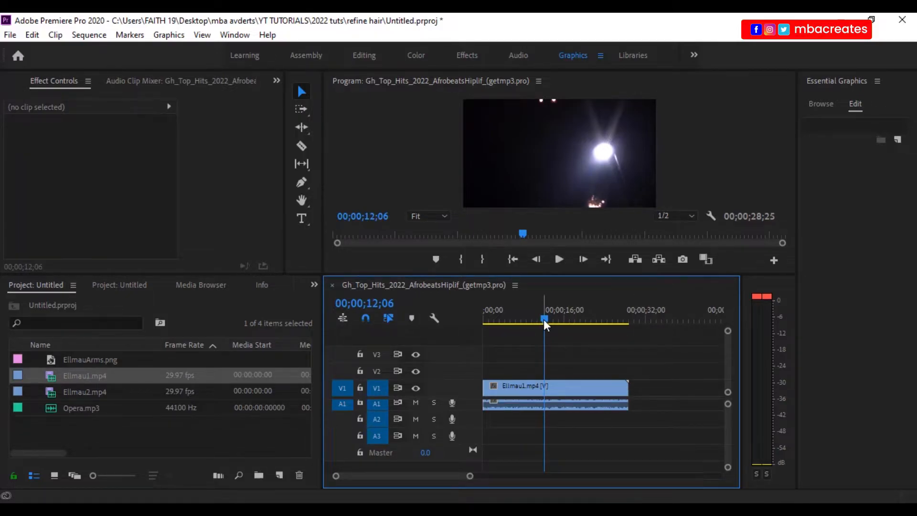
{"action": "left_click_drag", "start_coordinate": [616, 319], "coordinate": [439, 323]}
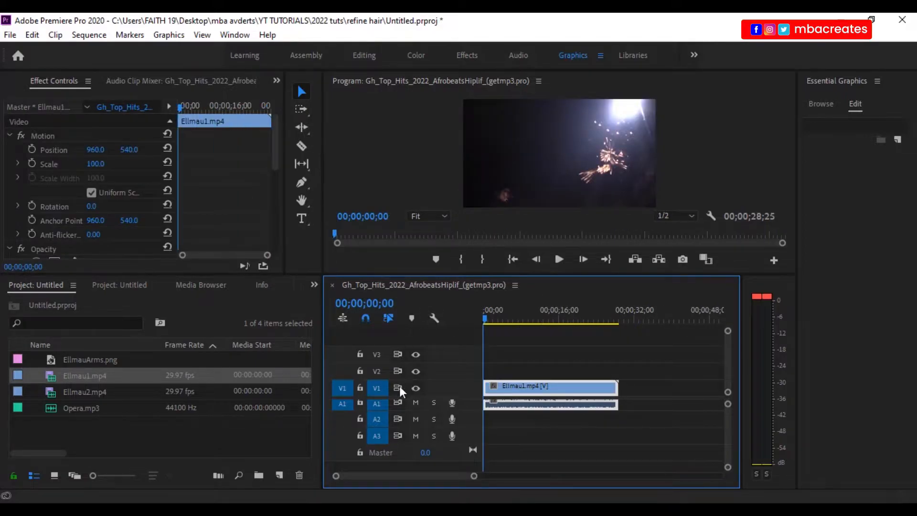
{"action": "left_click", "coordinate": [385, 303]}
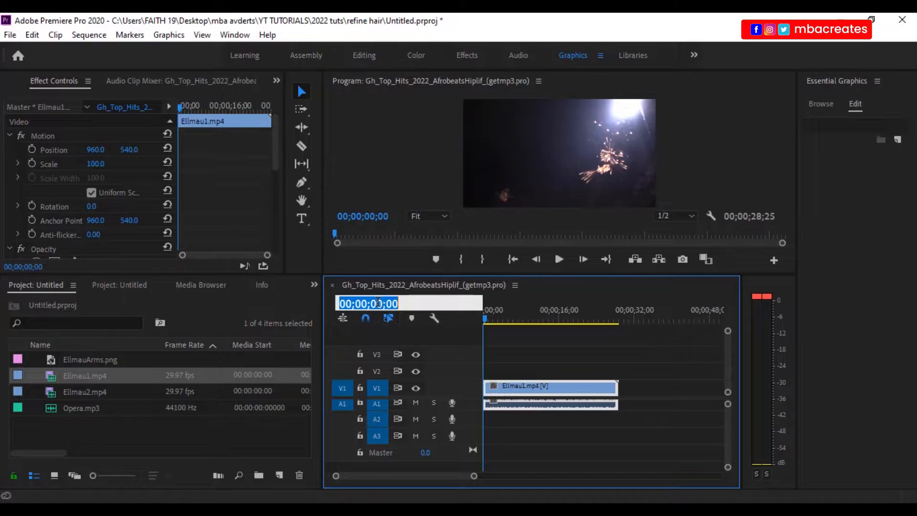
{"action": "left_click", "coordinate": [385, 304]}
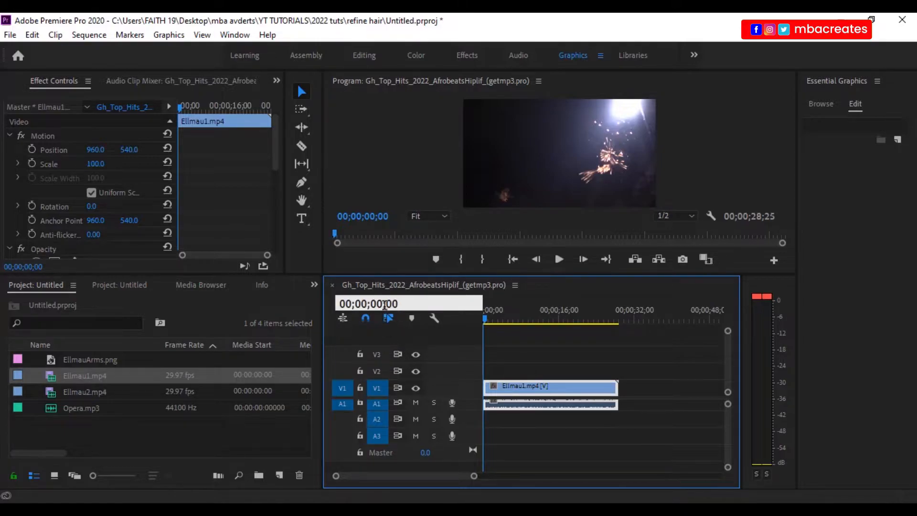
{"action": "key", "text": "BackSpace"}
{"action": "key", "text": "BackSpace"}
{"action": "key", "text": "BackSpace"}
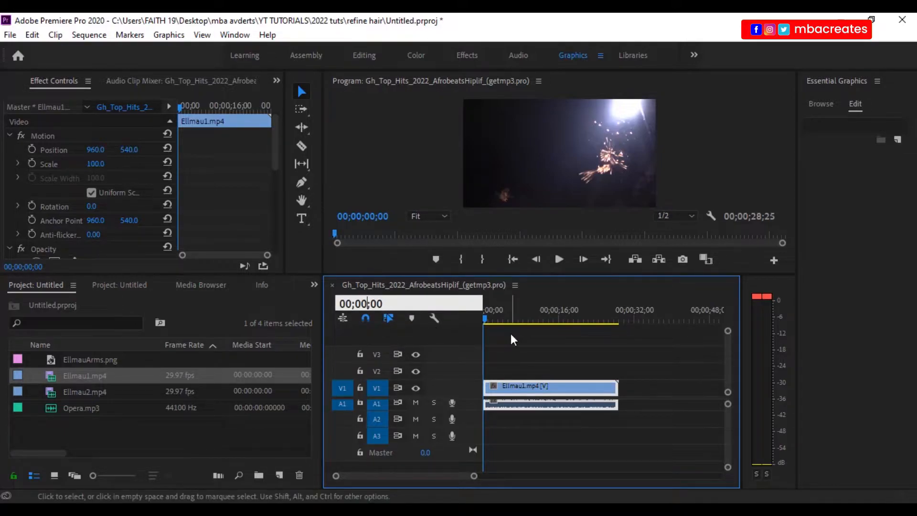
{"action": "type", "text": "10;"}
{"action": "key", "text": "Return"}
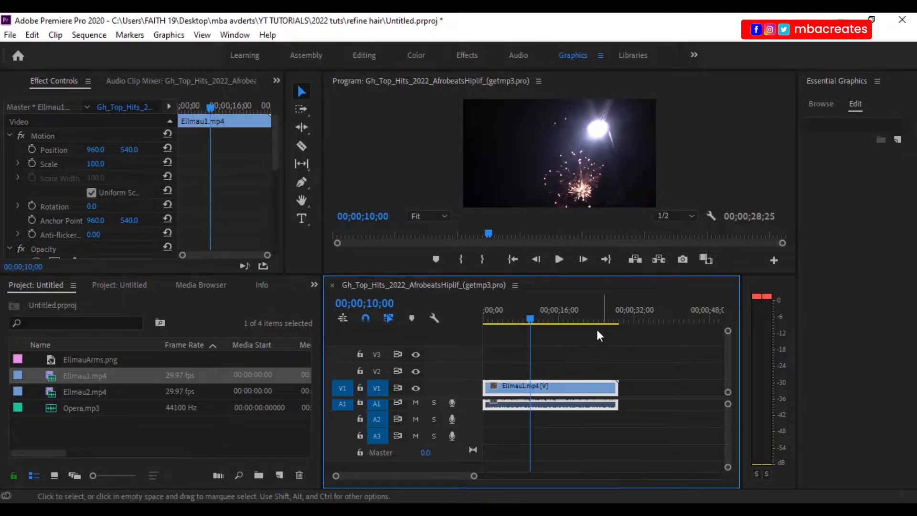
{"action": "left_click", "coordinate": [301, 146]}
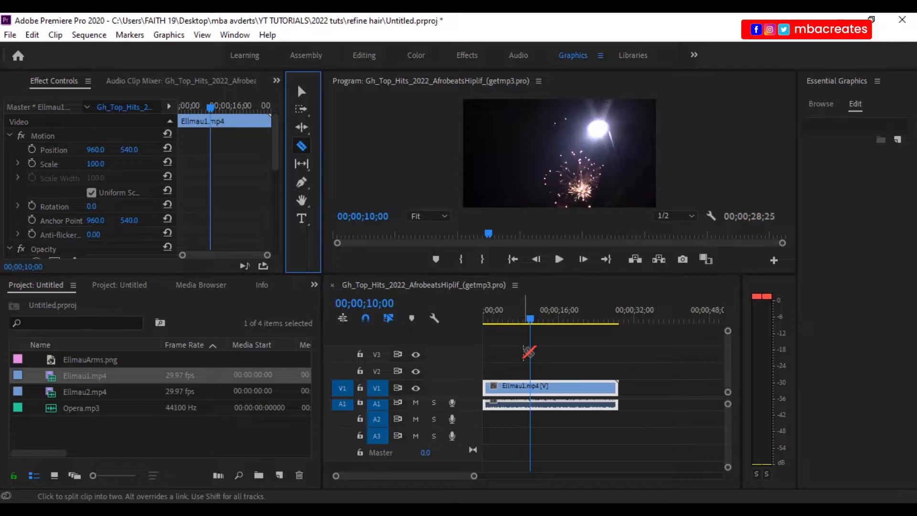
{"action": "left_click", "coordinate": [531, 389]}
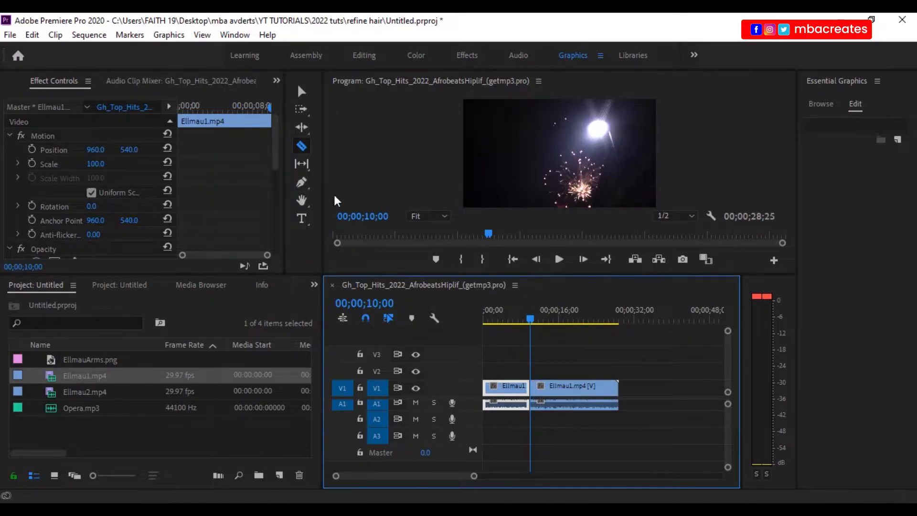
Delete the video and audio of Ellmau1.mp4 after 00;00;10;00
{"action": "left_click", "coordinate": [301, 91]}
{"action": "left_click", "coordinate": [551, 346]}
{"action": "left_click_drag", "start_coordinate": [551, 346], "coordinate": [626, 437]}
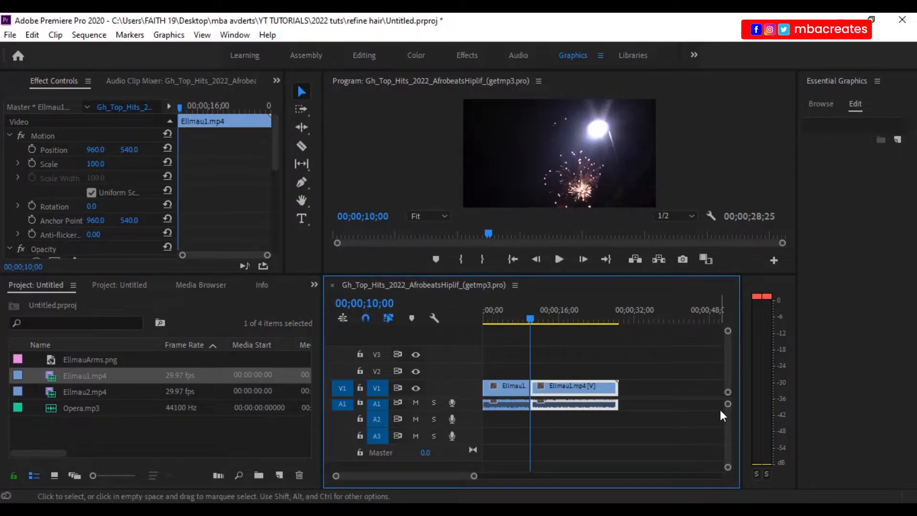
{"action": "left_click", "coordinate": [572, 455]}
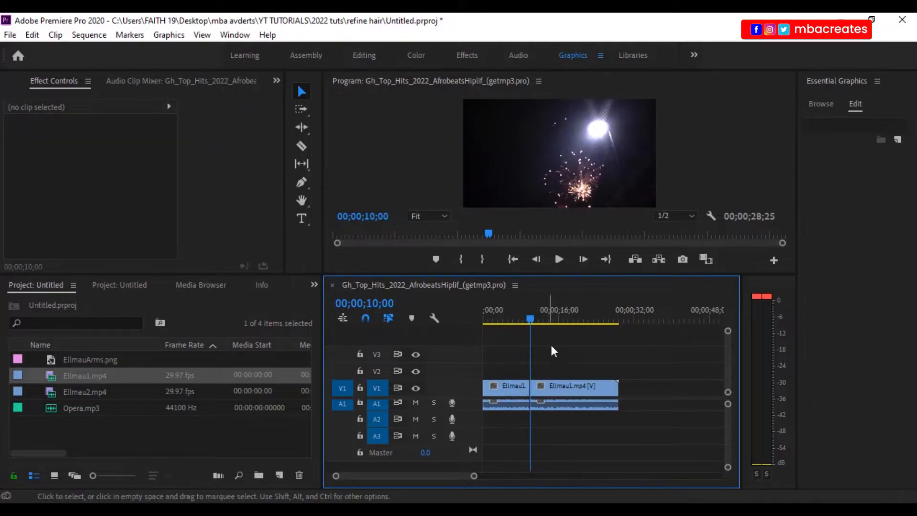
{"action": "left_click_drag", "start_coordinate": [570, 369], "coordinate": [641, 456]}
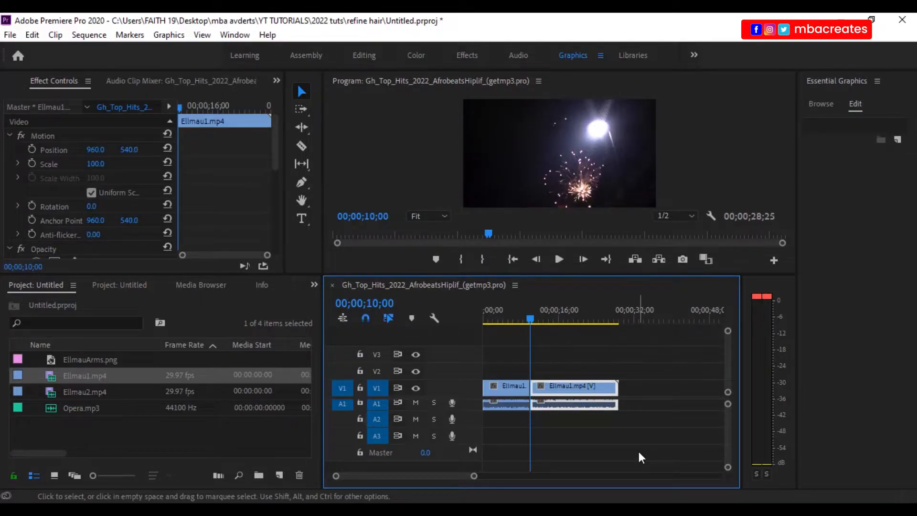
{"action": "key", "text": "Delete"}
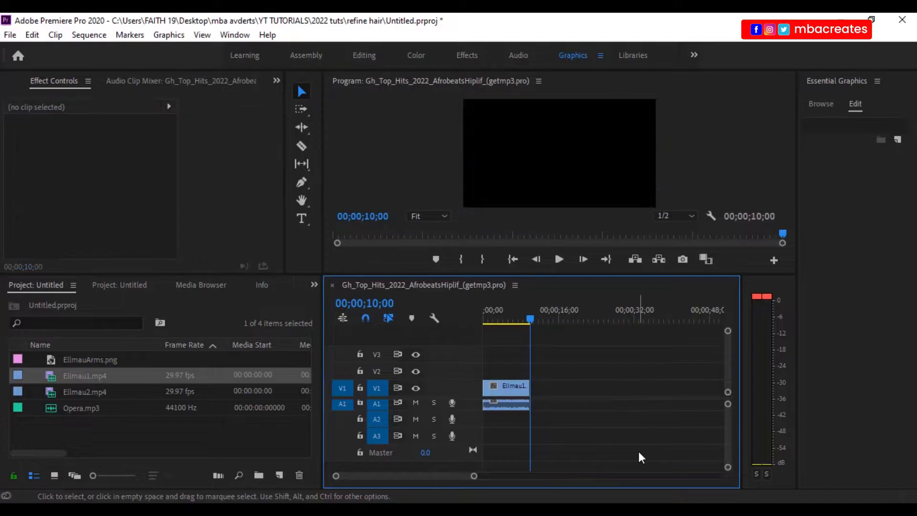
Return the playhead to the first frame of the sequence at 00;00;00;00
{"action": "left_click_drag", "start_coordinate": [531, 319], "coordinate": [483, 328]}
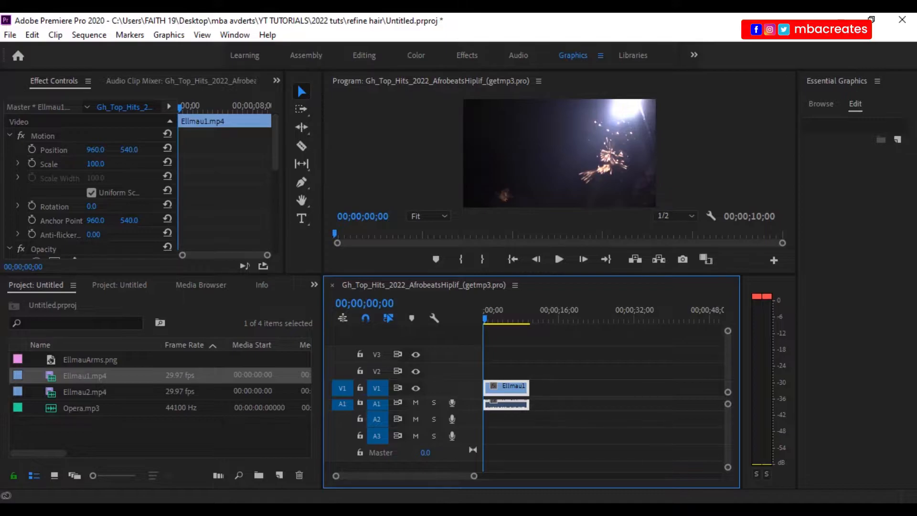
{"action": "left_click_drag", "start_coordinate": [473, 476], "coordinate": [394, 477]}
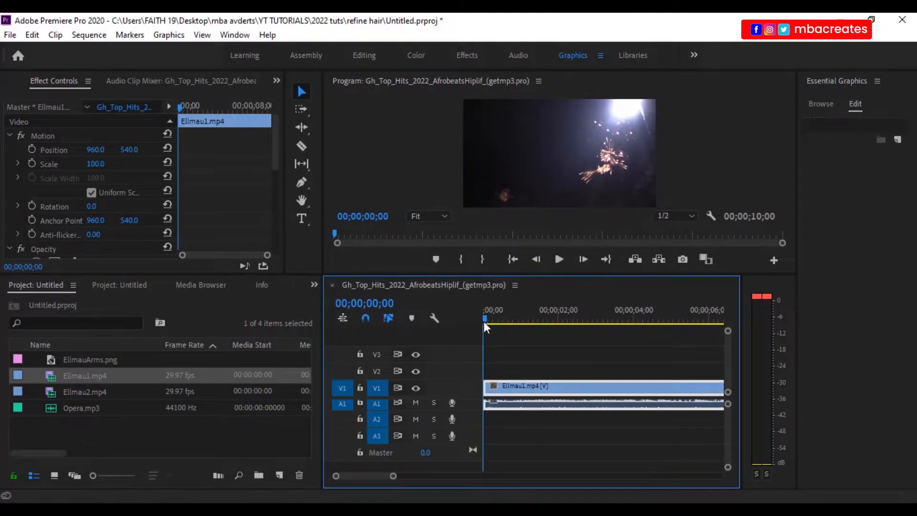
{"action": "left_click_drag", "start_coordinate": [485, 317], "coordinate": [477, 317]}
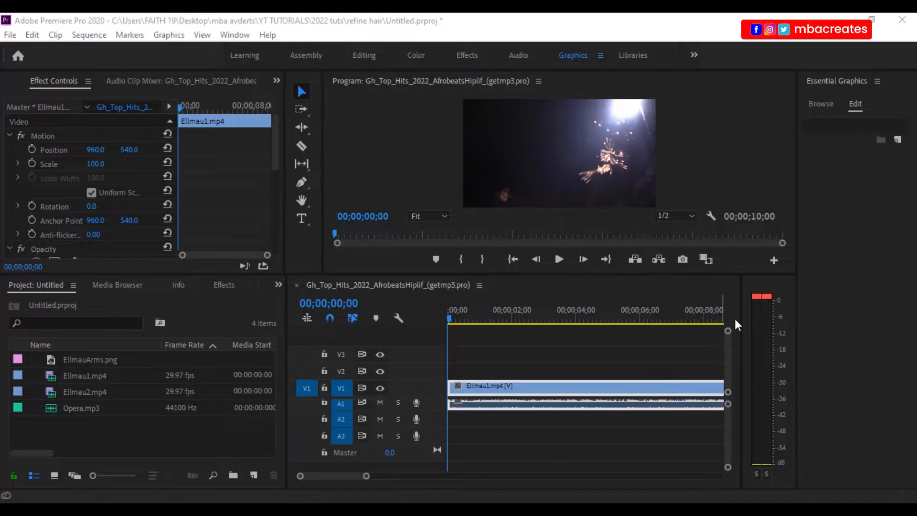
{"action": "left_click_drag", "start_coordinate": [449, 322], "coordinate": [437, 322]}
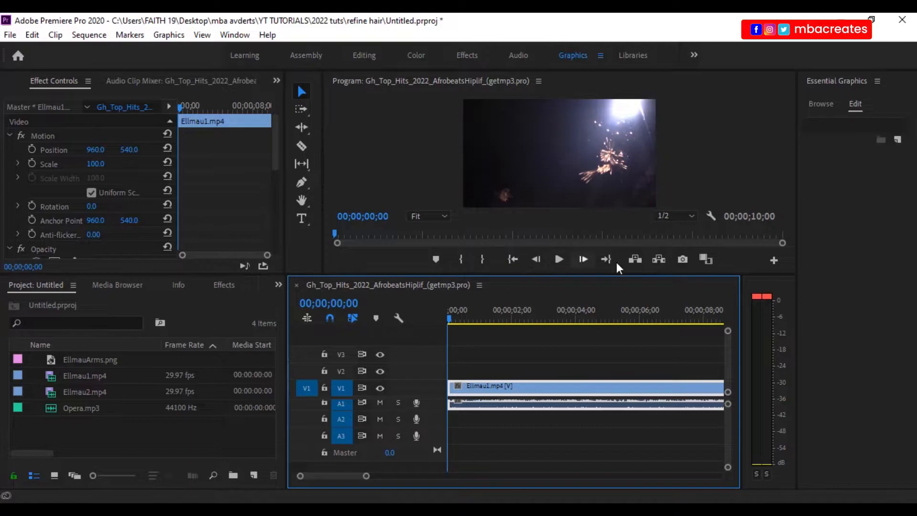
Export the current frame as a JPEG named Intro to the VIDEO EDITING QUESTION folder, with import into the project enabled
{"action": "left_click", "coordinate": [682, 261]}
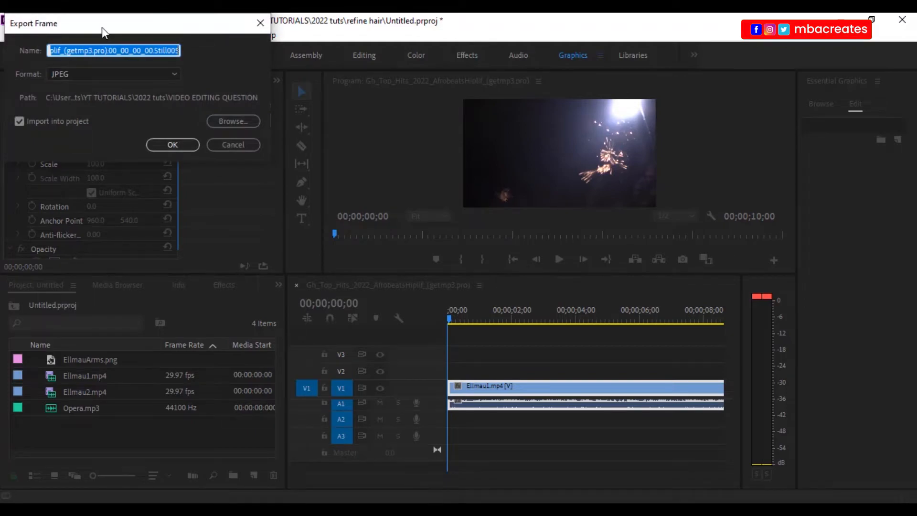
{"action": "left_click_drag", "start_coordinate": [105, 26], "coordinate": [465, 209]}
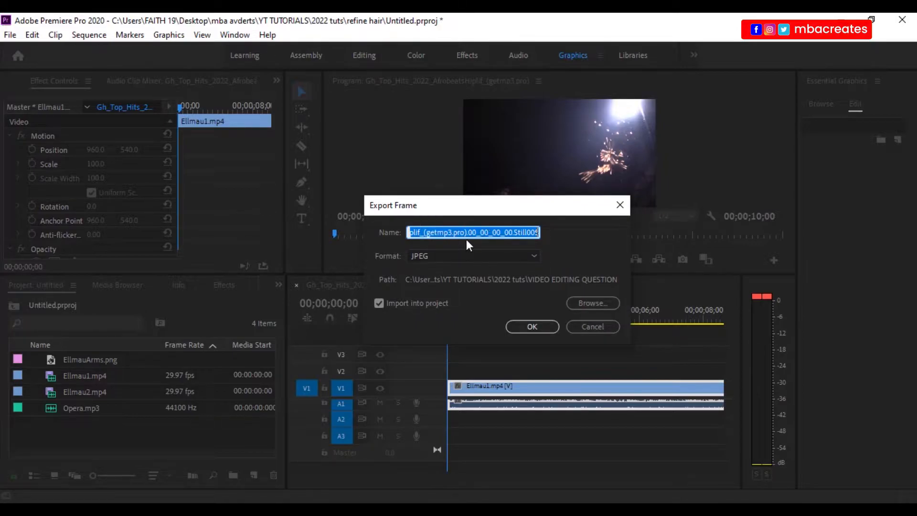
{"action": "type", "text": "Intro"}
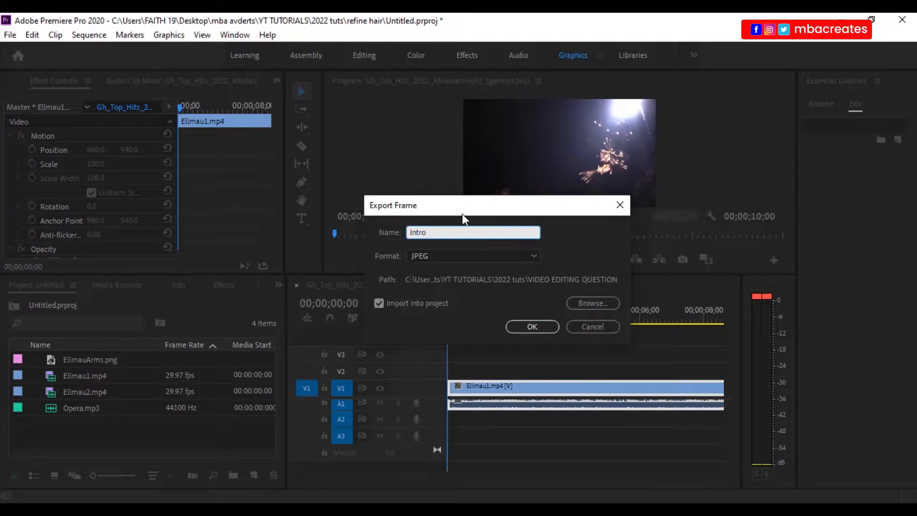
{"action": "left_click", "coordinate": [506, 251]}
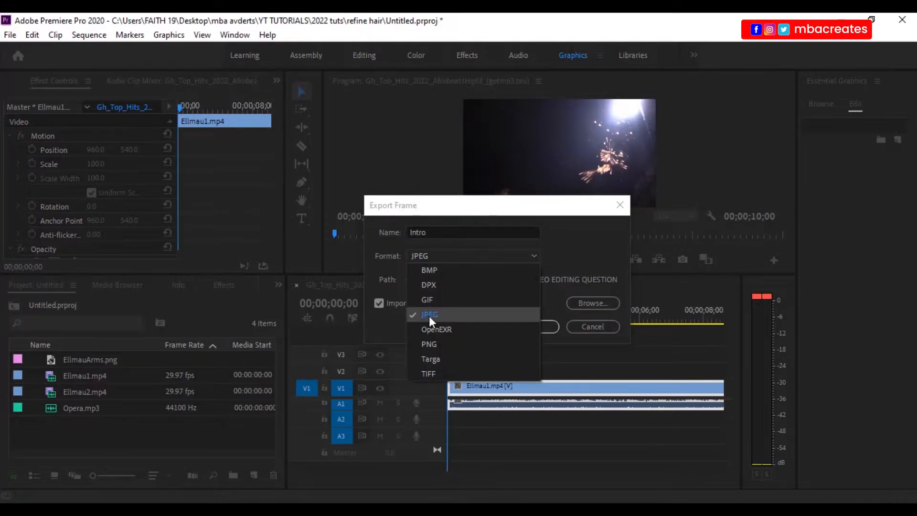
{"action": "left_click", "coordinate": [558, 202]}
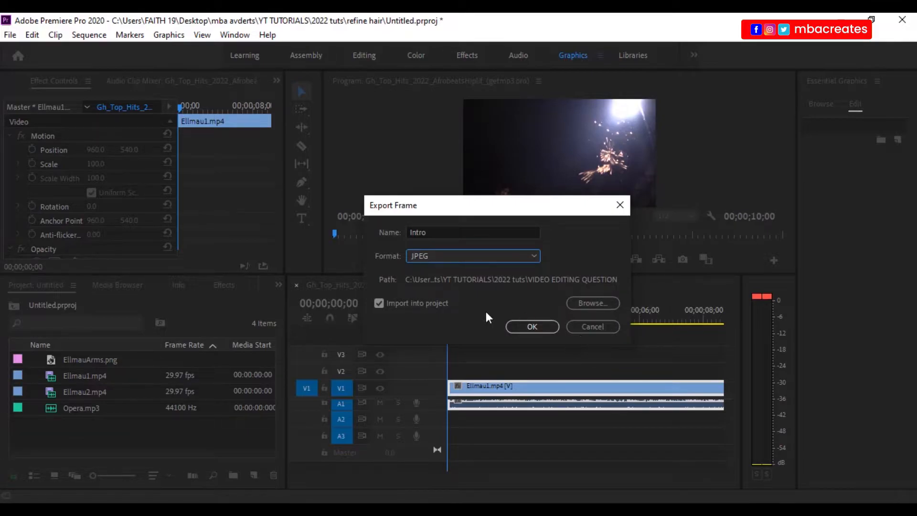
{"action": "left_click", "coordinate": [593, 305]}
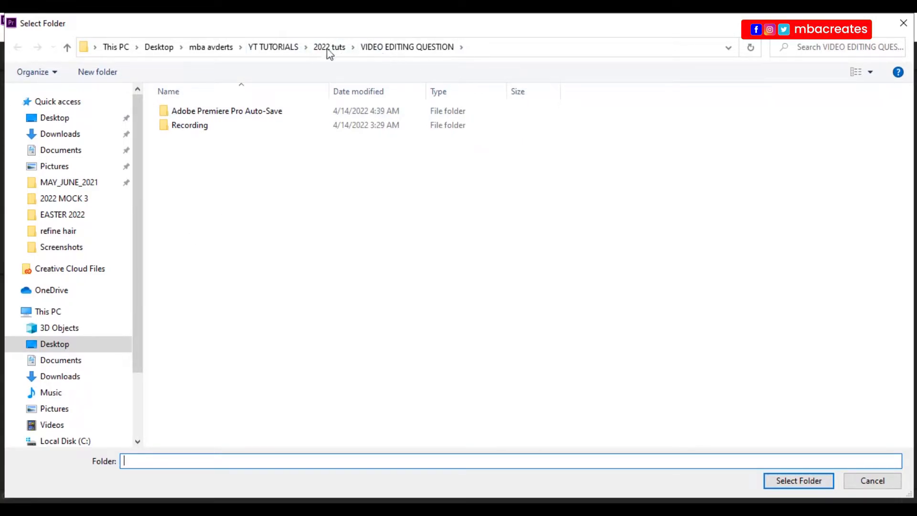
{"action": "left_click", "coordinate": [793, 480]}
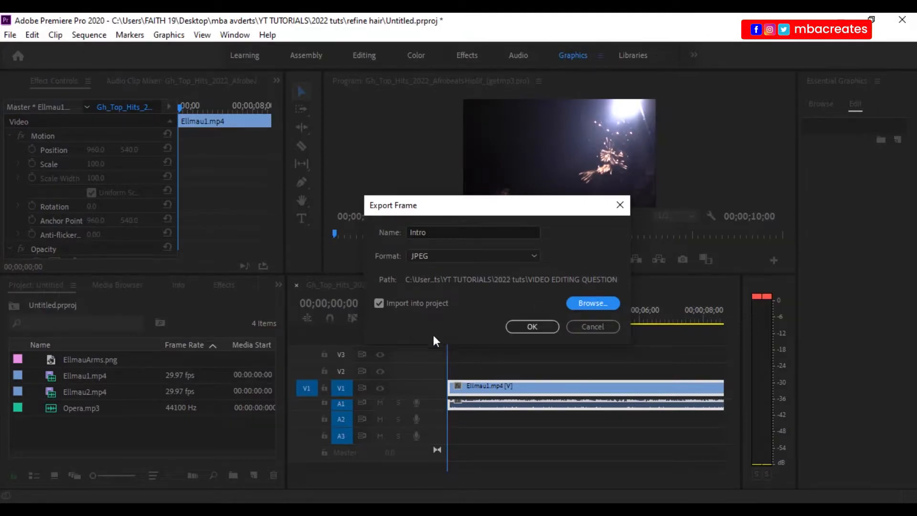
{"action": "left_click", "coordinate": [532, 326]}
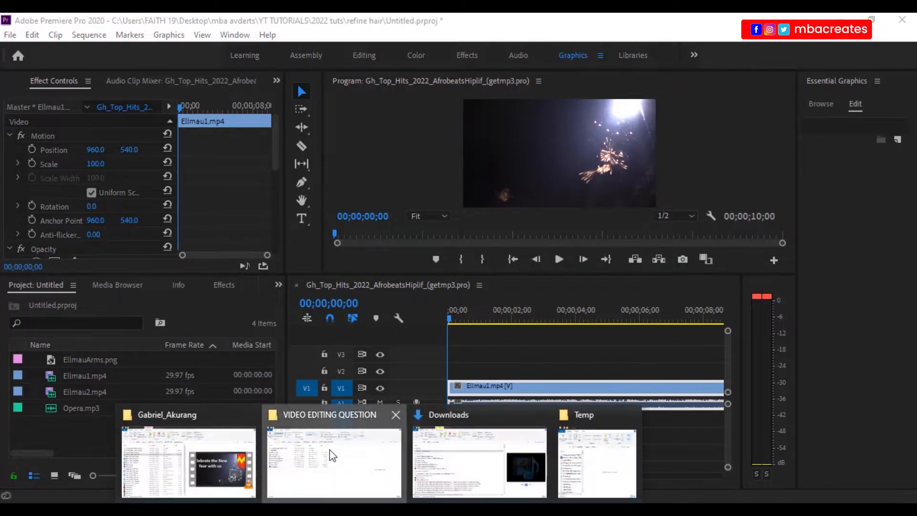
Switch to the VIDEO EDITING QUESTION folder in File Explorer, preview Intro.jpg and add it to the Premiere Pro project
{"action": "left_click", "coordinate": [328, 449]}
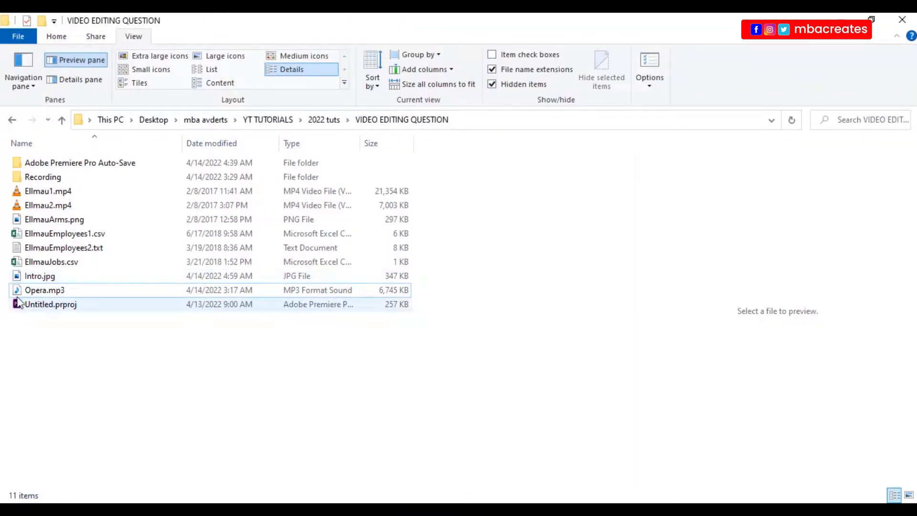
{"action": "left_click", "coordinate": [30, 277]}
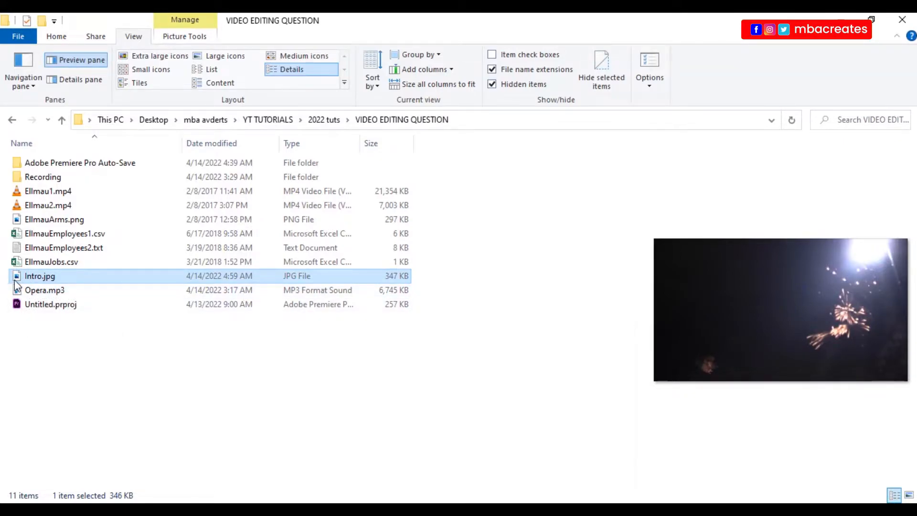
{"action": "left_click_drag", "start_coordinate": [17, 277], "coordinate": [152, 439]}
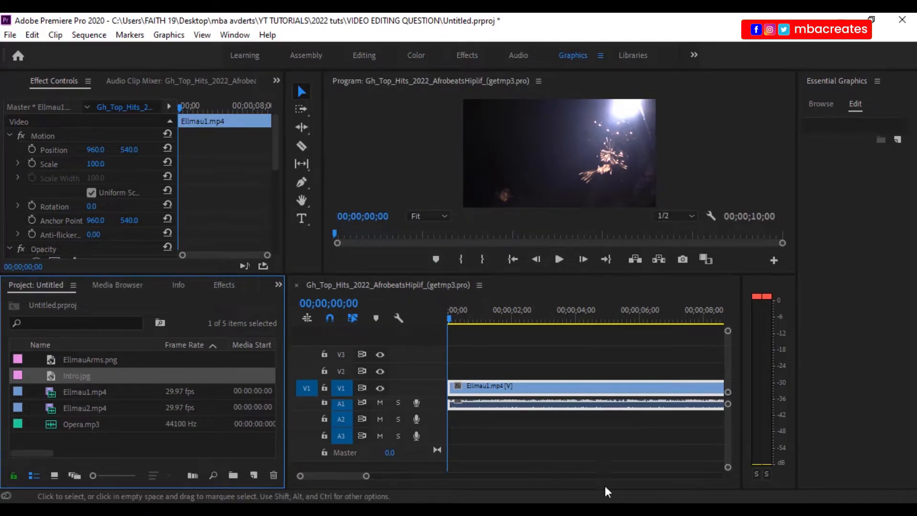
Switch to the 9626_s19_qp_2 PDF, read the requirements of tasks 2 to 4, and return to Premiere Pro
{"action": "key", "text": "alt+Tab"}
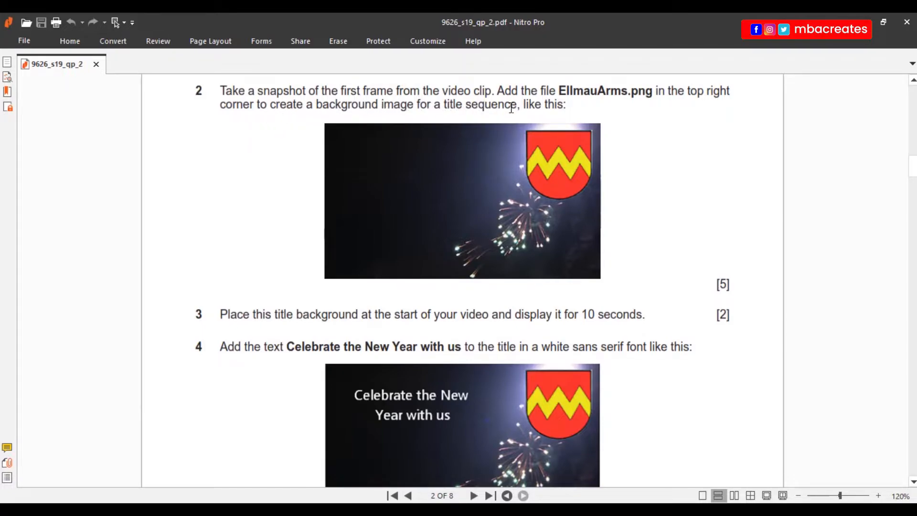
{"action": "scroll", "coordinate": [333, 280], "scroll_direction": "down", "scroll_amount": 1}
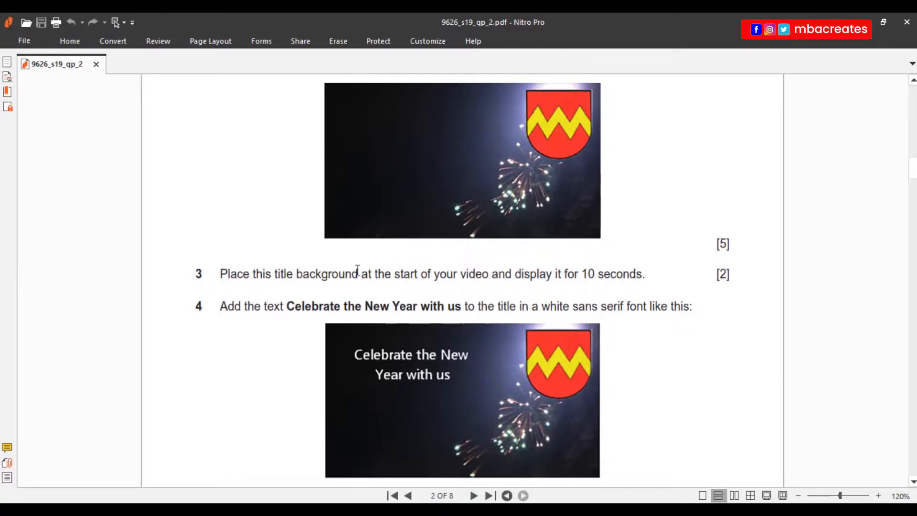
{"action": "scroll", "coordinate": [388, 246], "scroll_direction": "down", "scroll_amount": 1}
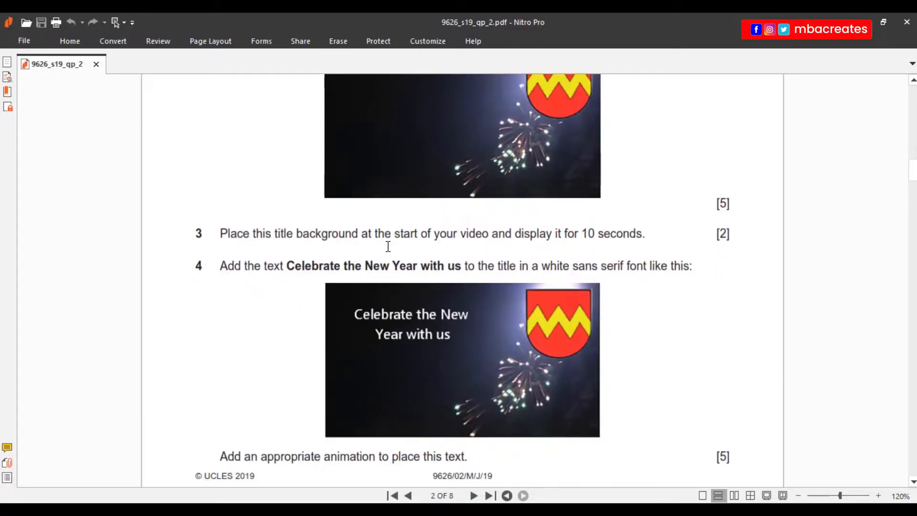
{"action": "scroll", "coordinate": [349, 277], "scroll_direction": "down", "scroll_amount": 1}
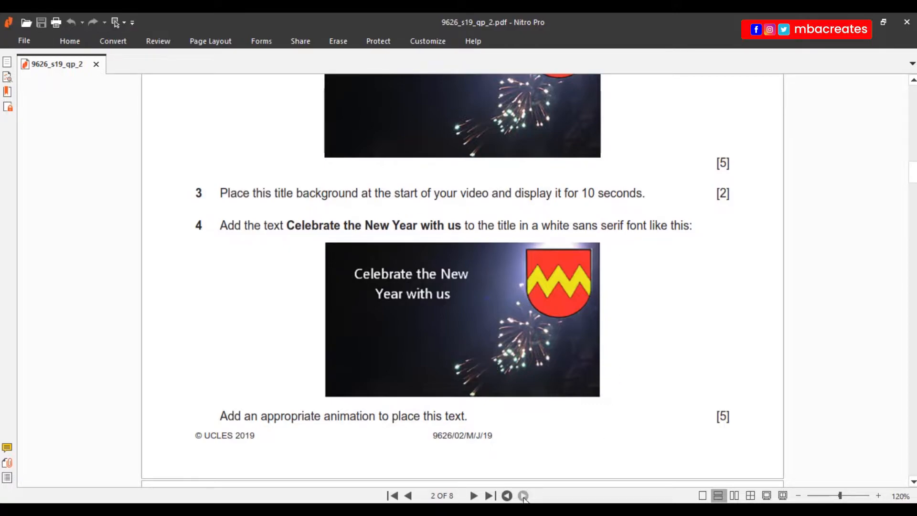
{"action": "key", "text": "alt+Tab"}
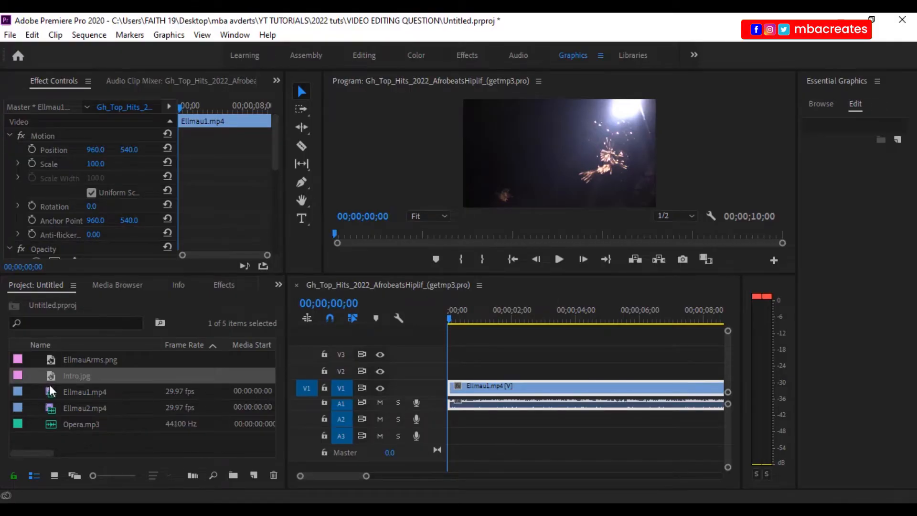
Place Intro.jpg on track V2 at the start of the sequence and check where the clip ends with the playhead
{"action": "left_click_drag", "start_coordinate": [53, 376], "coordinate": [440, 377]}
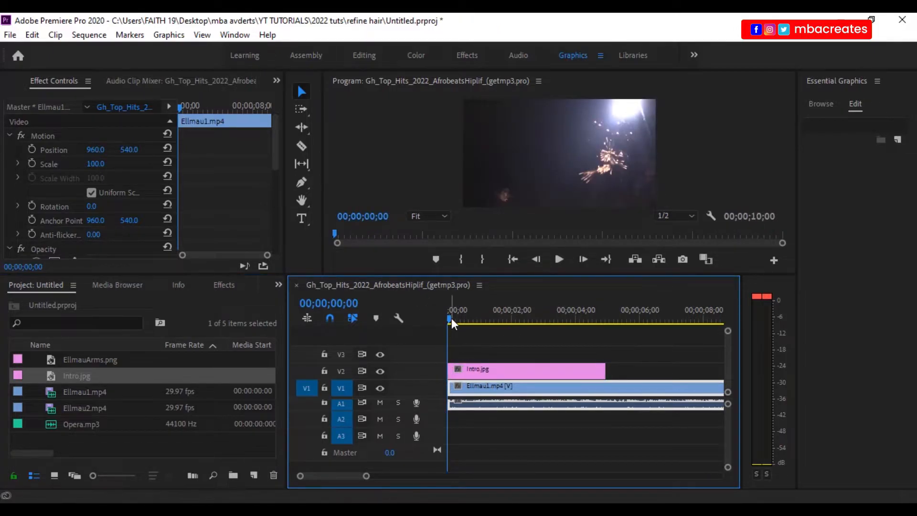
{"action": "left_click_drag", "start_coordinate": [451, 319], "coordinate": [607, 334]}
{"action": "left_click", "coordinate": [547, 373]}
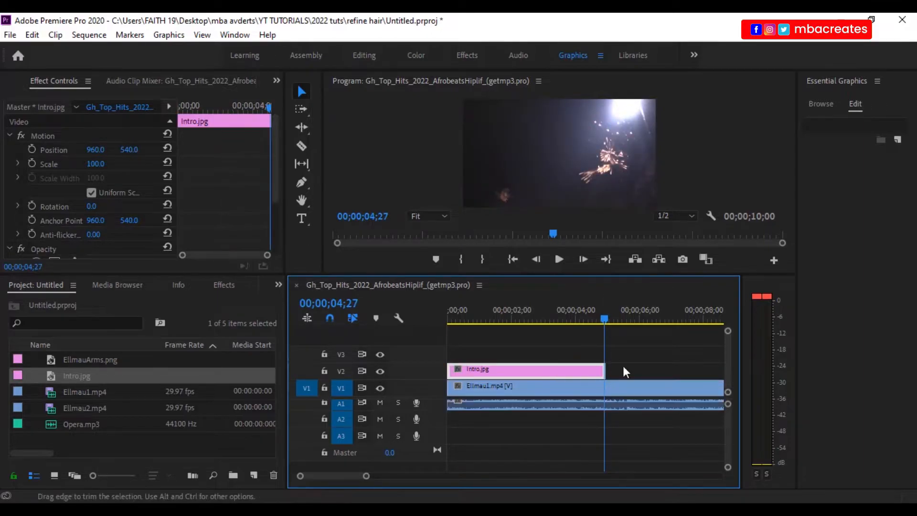
{"action": "left_click_drag", "start_coordinate": [366, 476], "coordinate": [349, 478]}
{"action": "left_click_drag", "start_coordinate": [582, 317], "coordinate": [589, 317]}
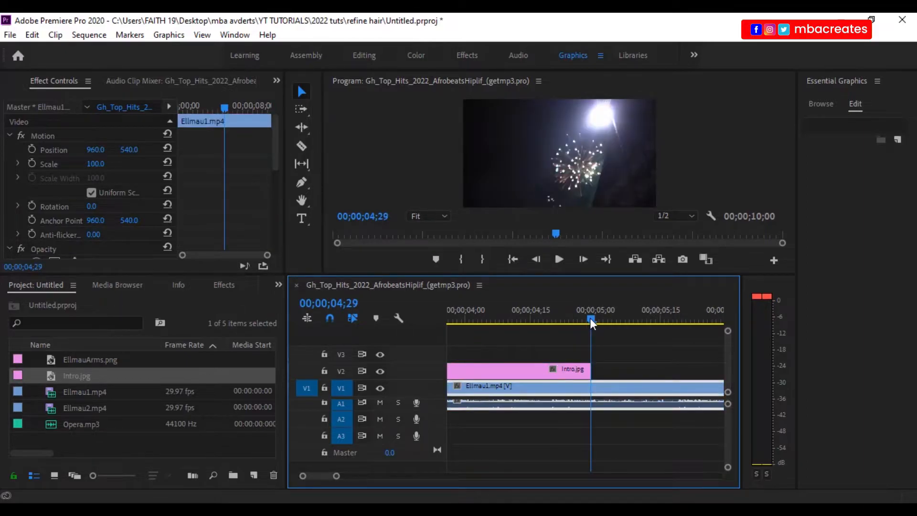
{"action": "left_click", "coordinate": [537, 375]}
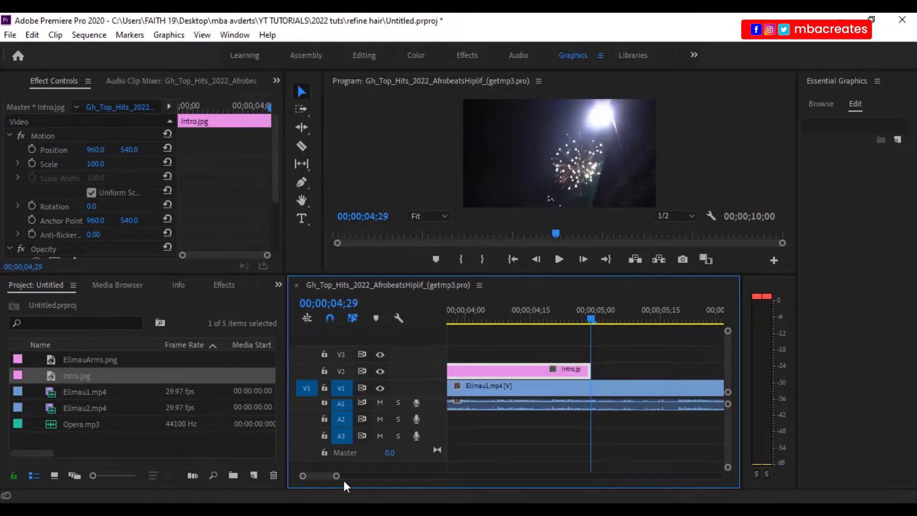
{"action": "left_click_drag", "start_coordinate": [336, 479], "coordinate": [376, 483]}
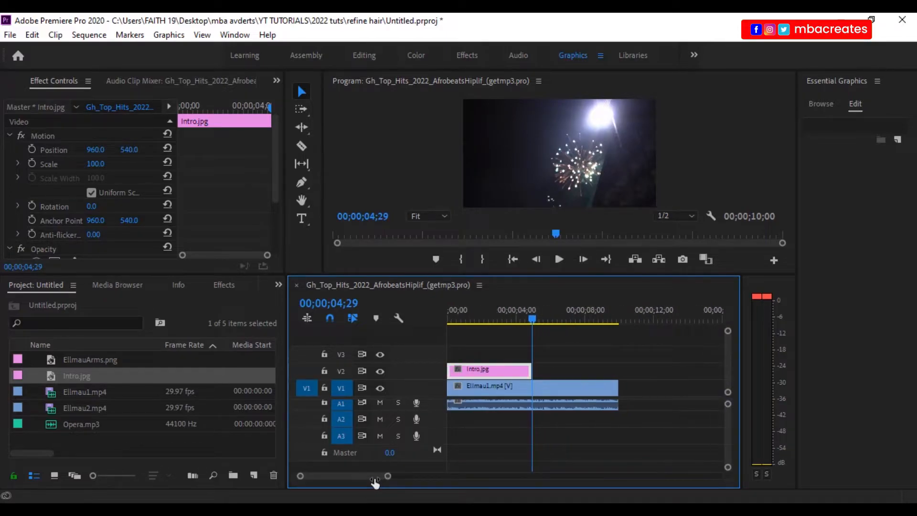
Move the playhead to 00;00;10;00 and extend the Intro.jpg clip to that point
{"action": "left_click", "coordinate": [347, 305]}
{"action": "left_click", "coordinate": [347, 305]}
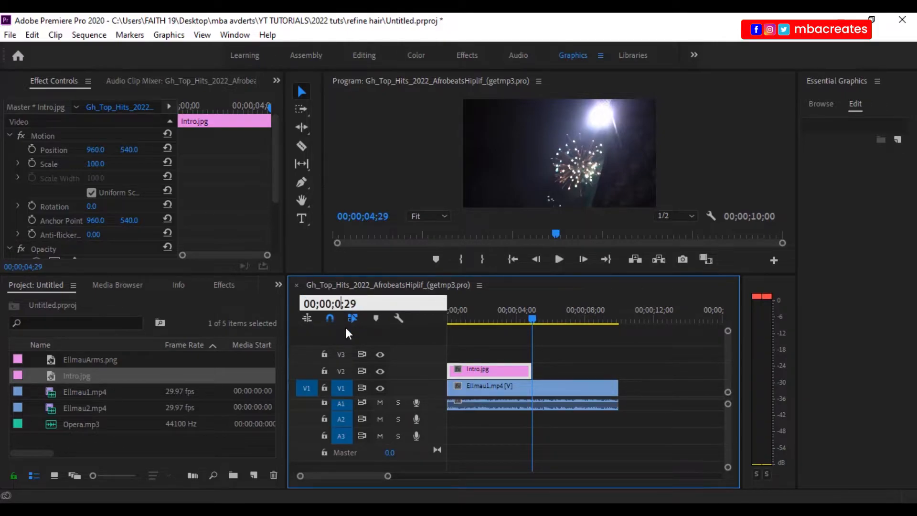
{"action": "type", "text": "10"}
{"action": "key", "text": "End"}
{"action": "key", "text": "BackSpace"}
{"action": "key", "text": "BackSpace"}
{"action": "type", "text": "00"}
{"action": "key", "text": "Return"}
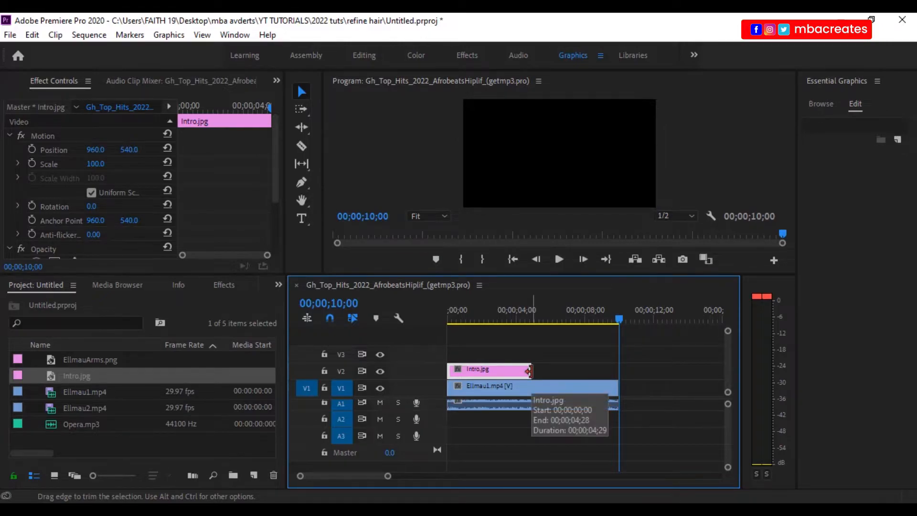
{"action": "left_click_drag", "start_coordinate": [529, 371], "coordinate": [617, 373]}
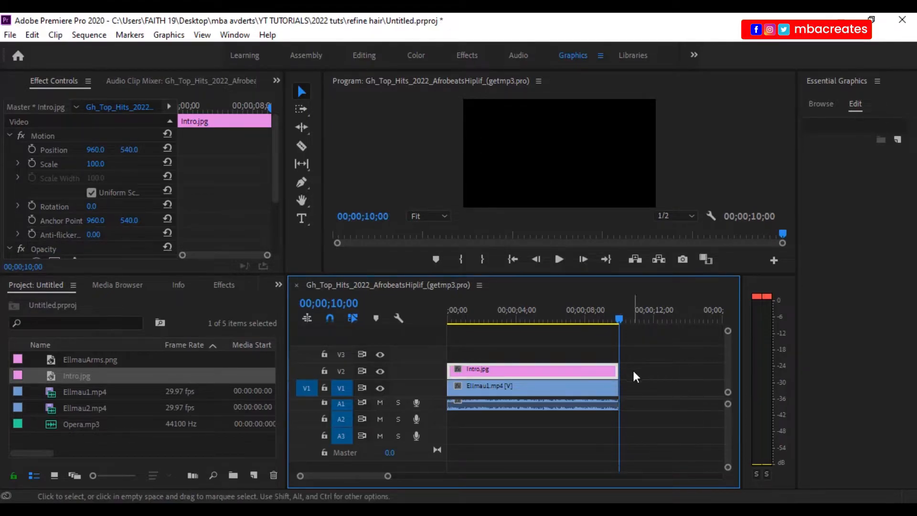
Move Ellmau1.mp4 to begin at the 10-second mark and place Intro.jpg in front of it on track V1
{"action": "mouse_move", "coordinate": [390, 477]}
{"action": "left_mouse_down"}
{"action": "mouse_move", "coordinate": [375, 476]}
{"action": "mouse_move", "coordinate": [403, 476]}
{"action": "left_mouse_up"}
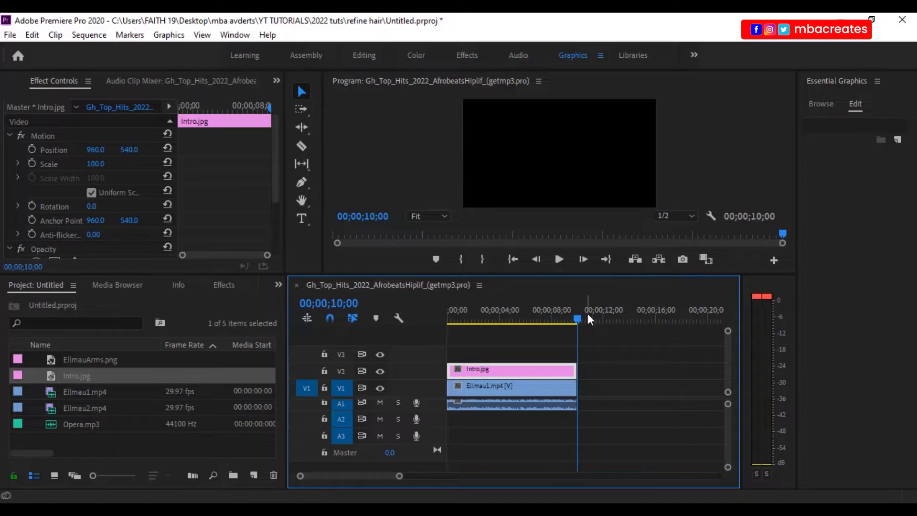
{"action": "left_click_drag", "start_coordinate": [560, 318], "coordinate": [515, 319]}
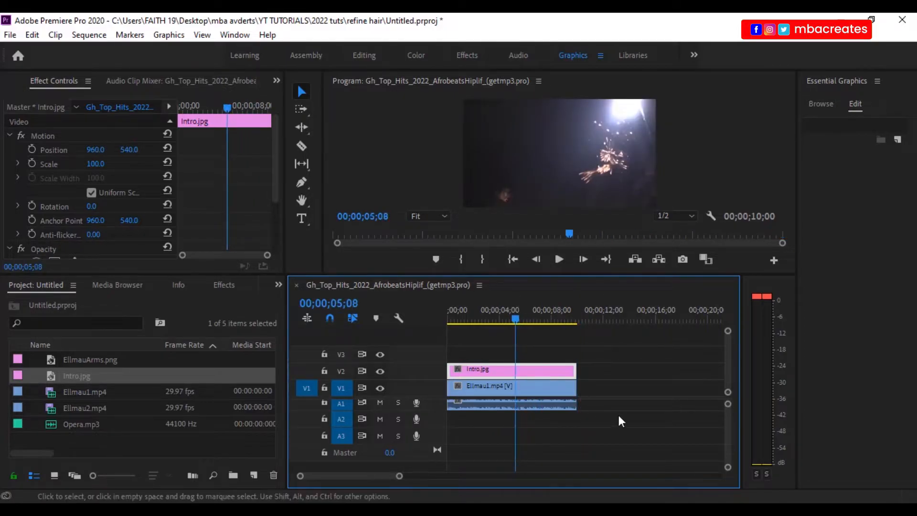
{"action": "left_click", "coordinate": [461, 389]}
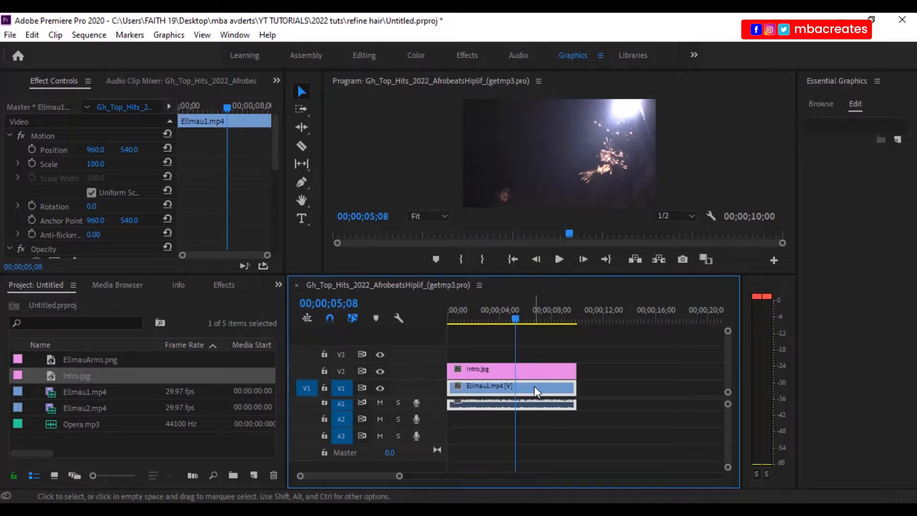
{"action": "left_click_drag", "start_coordinate": [531, 392], "coordinate": [660, 397]}
{"action": "left_click_drag", "start_coordinate": [502, 369], "coordinate": [502, 391]}
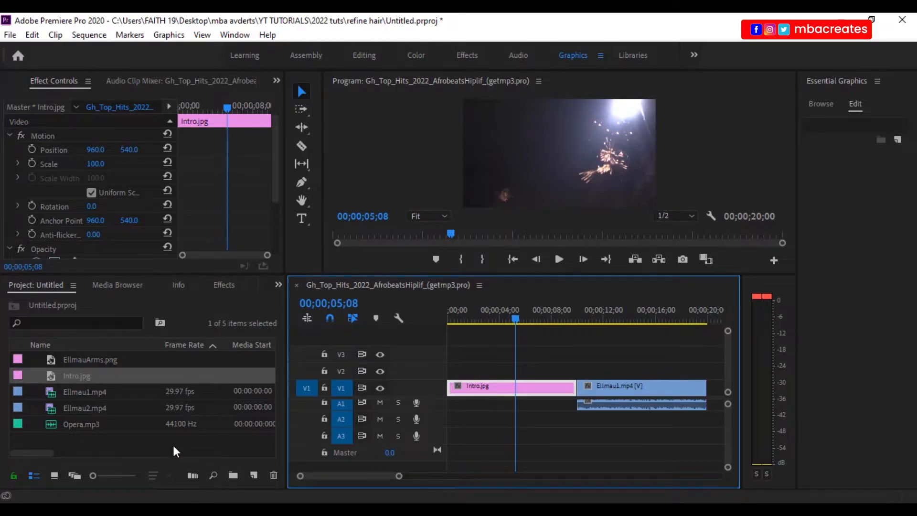
Add EllmauArms.png to track V2 at the start of the sequence and extend it to the end of Intro.jpg
{"action": "left_click", "coordinate": [50, 361]}
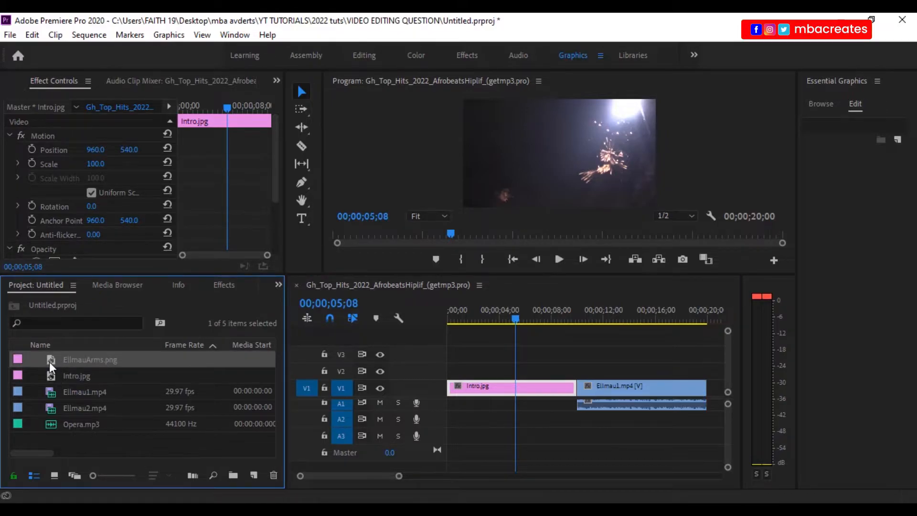
{"action": "left_click_drag", "start_coordinate": [50, 361], "coordinate": [482, 427]}
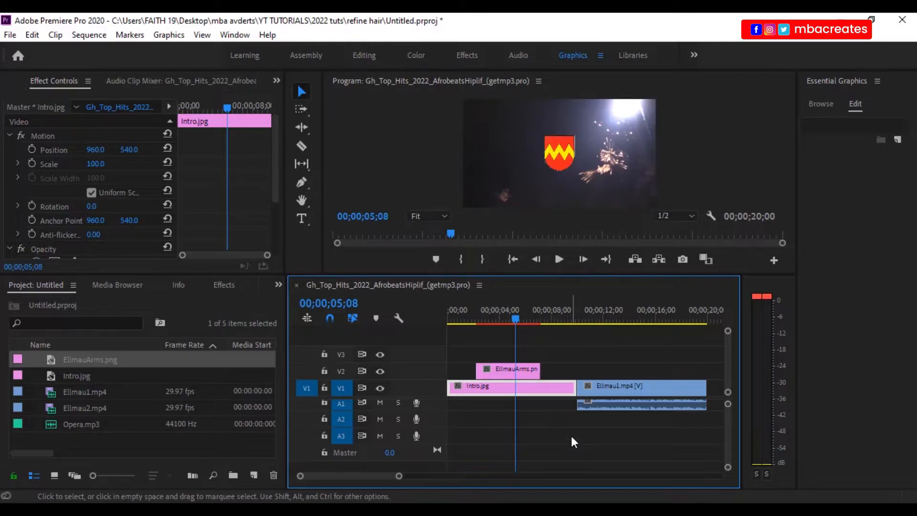
{"action": "left_click_drag", "start_coordinate": [495, 371], "coordinate": [466, 371]}
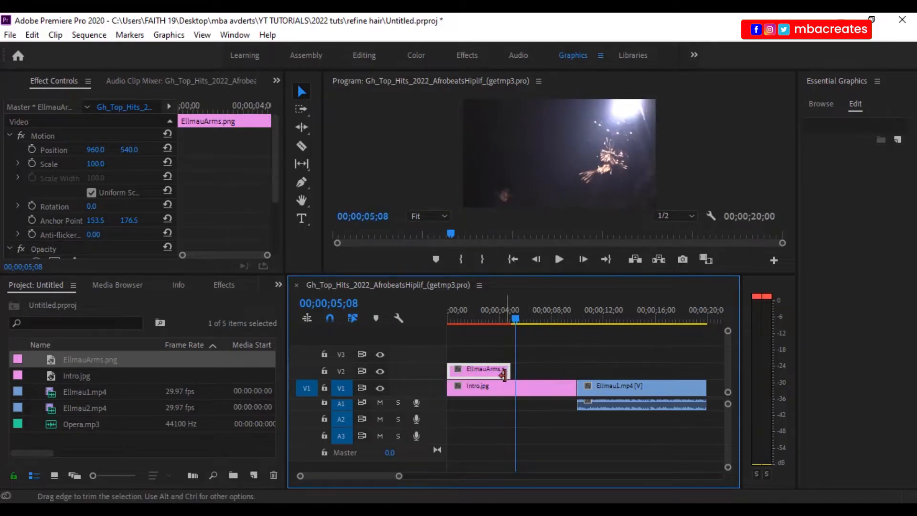
{"action": "left_click_drag", "start_coordinate": [508, 372], "coordinate": [577, 373]}
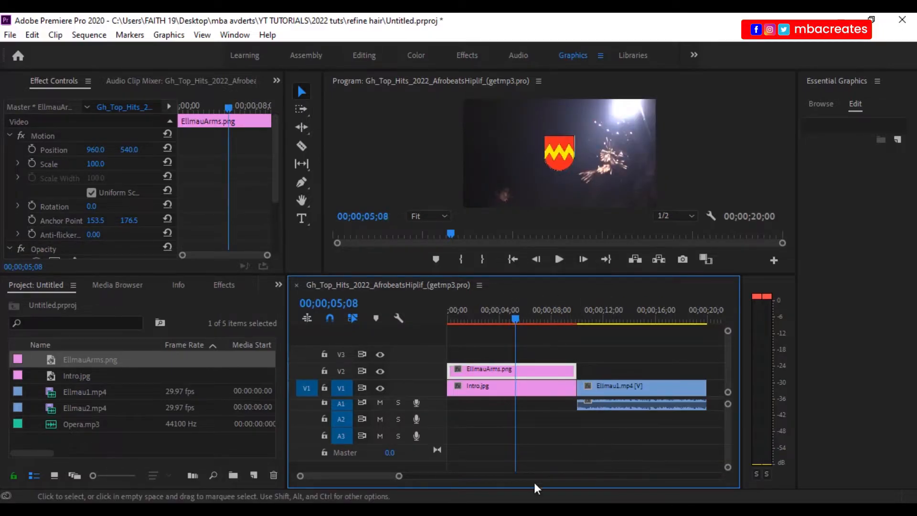
Change the label colour of the EllmauArms.png clip on V2 to Yellow
{"action": "mouse_move", "coordinate": [396, 479]}
{"action": "left_mouse_down"}
{"action": "mouse_move", "coordinate": [383, 479]}
{"action": "mouse_move", "coordinate": [401, 479]}
{"action": "mouse_move", "coordinate": [393, 479]}
{"action": "left_mouse_up"}
{"action": "left_click_drag", "start_coordinate": [529, 317], "coordinate": [572, 334]}
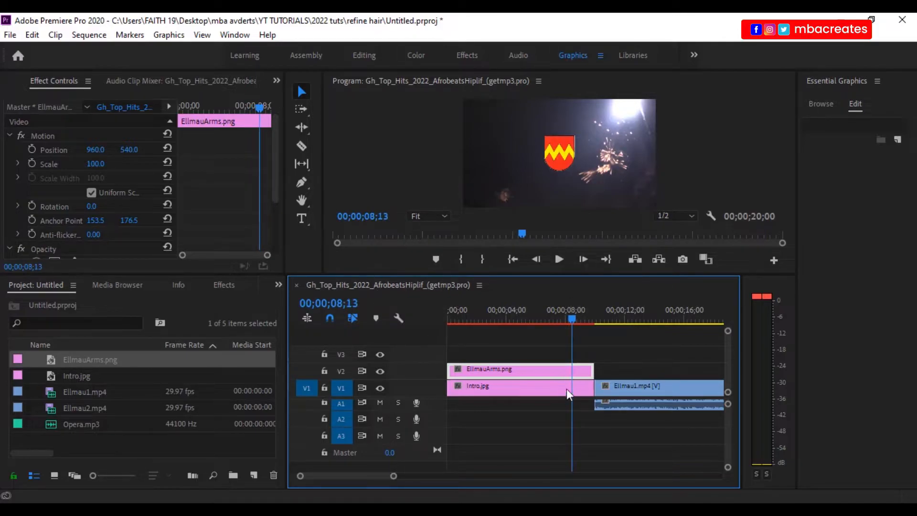
{"action": "right_click", "coordinate": [541, 372]}
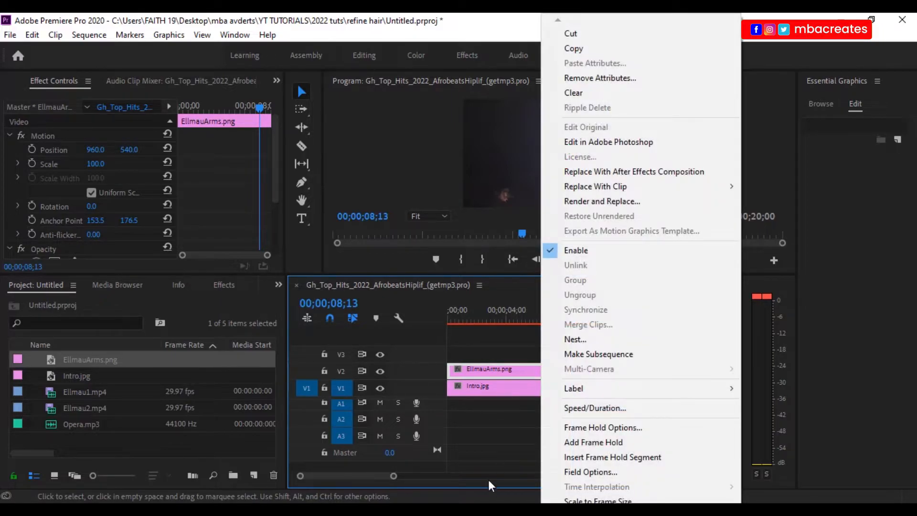
{"action": "right_click", "coordinate": [526, 371]}
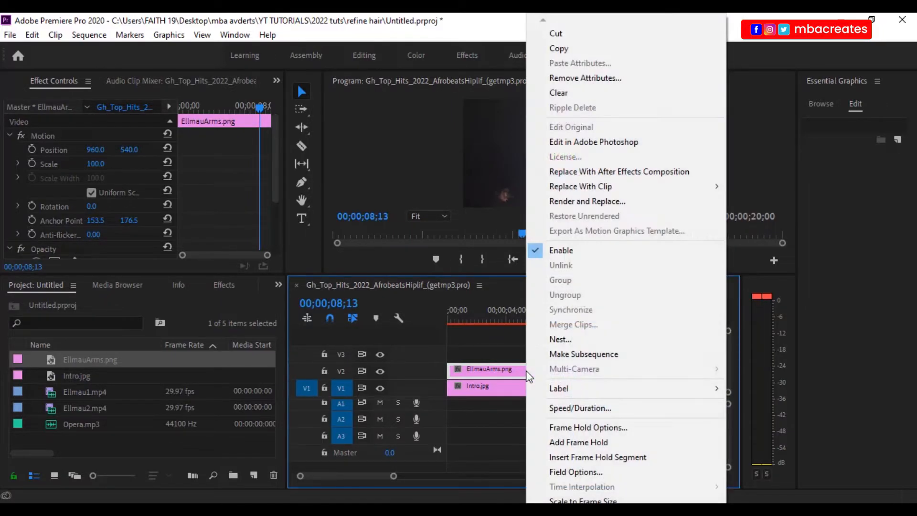
{"action": "mouse_move", "coordinate": [565, 394]}
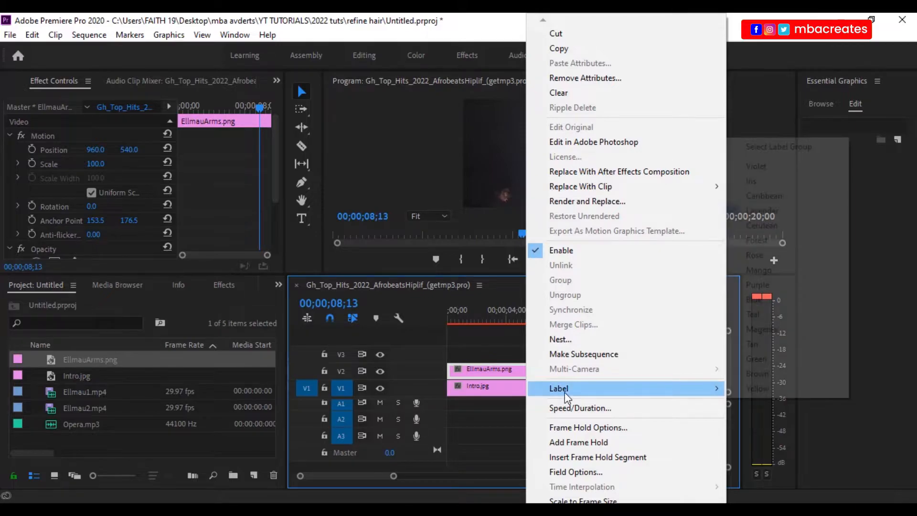
{"action": "left_click", "coordinate": [761, 388]}
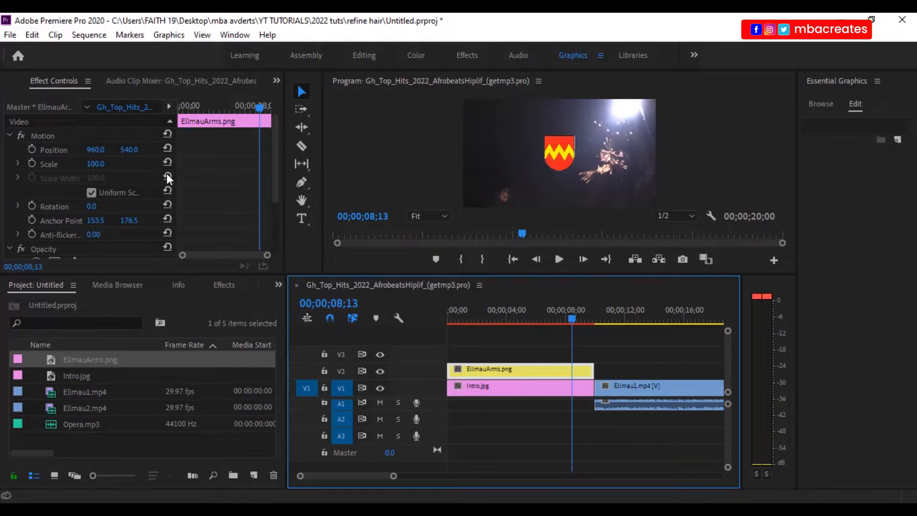
Enlarge the Effect Controls area and move EllmauArms.png to the frame's top right corner at position 1636, 208
{"action": "left_click_drag", "start_coordinate": [288, 230], "coordinate": [326, 228]}
{"action": "left_click_drag", "start_coordinate": [287, 296], "coordinate": [324, 297]}
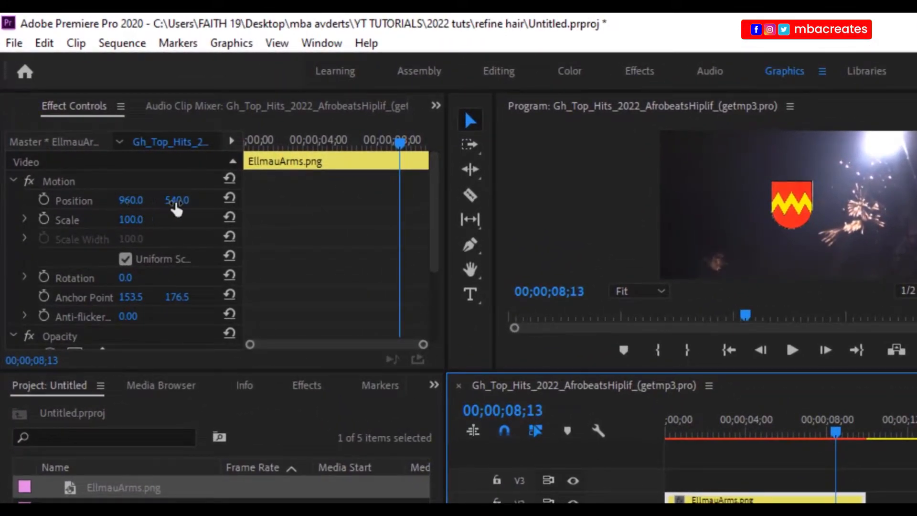
{"action": "left_click_drag", "start_coordinate": [131, 202], "coordinate": [299, 202]}
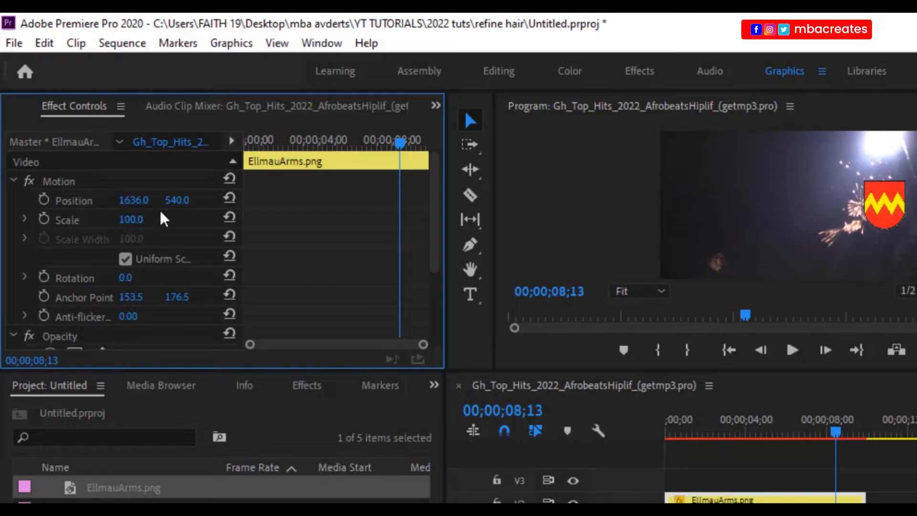
{"action": "mouse_move", "coordinate": [173, 203]}
{"action": "left_mouse_down"}
{"action": "mouse_move", "coordinate": [141, 203]}
{"action": "mouse_move", "coordinate": [187, 203]}
{"action": "left_mouse_up"}
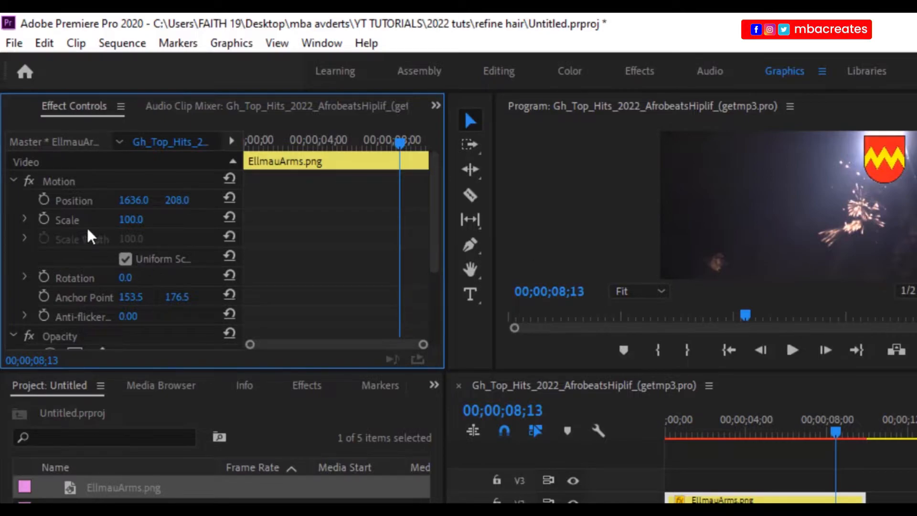
Scale EllmauArms.png up to 159 and lower its vertical position to 296 so it fits within the frame
{"action": "left_click_drag", "start_coordinate": [128, 223], "coordinate": [128, 223]}
{"action": "left_click_drag", "start_coordinate": [129, 222], "coordinate": [130, 222]}
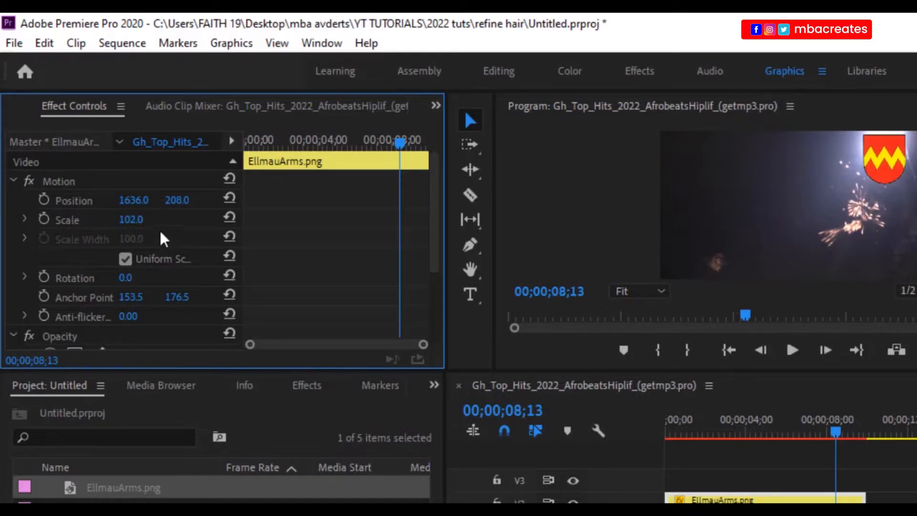
{"action": "left_click_drag", "start_coordinate": [128, 224], "coordinate": [156, 223]}
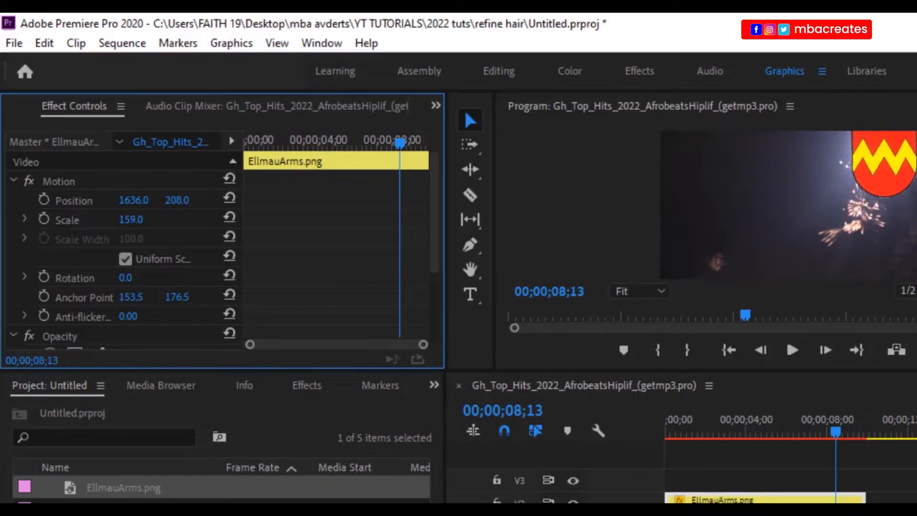
{"action": "left_click", "coordinate": [171, 201]}
{"action": "mouse_move", "coordinate": [171, 203]}
{"action": "left_mouse_down"}
{"action": "mouse_move", "coordinate": [135, 204]}
{"action": "mouse_move", "coordinate": [188, 203]}
{"action": "left_mouse_up"}
{"action": "left_click", "coordinate": [191, 225]}
{"action": "left_click_drag", "start_coordinate": [177, 200], "coordinate": [211, 200]}
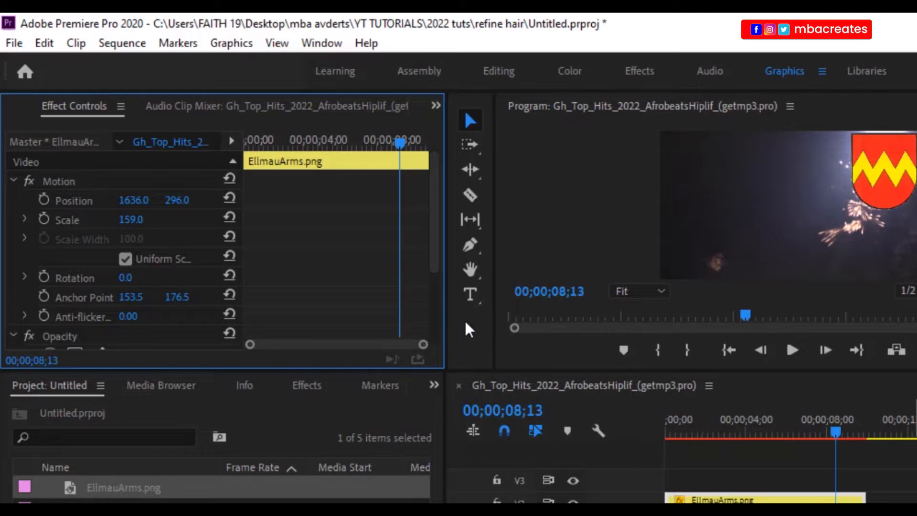
Start a text layer in the upper left of the video frame and widen the Essential Graphics area
{"action": "left_click", "coordinate": [470, 293]}
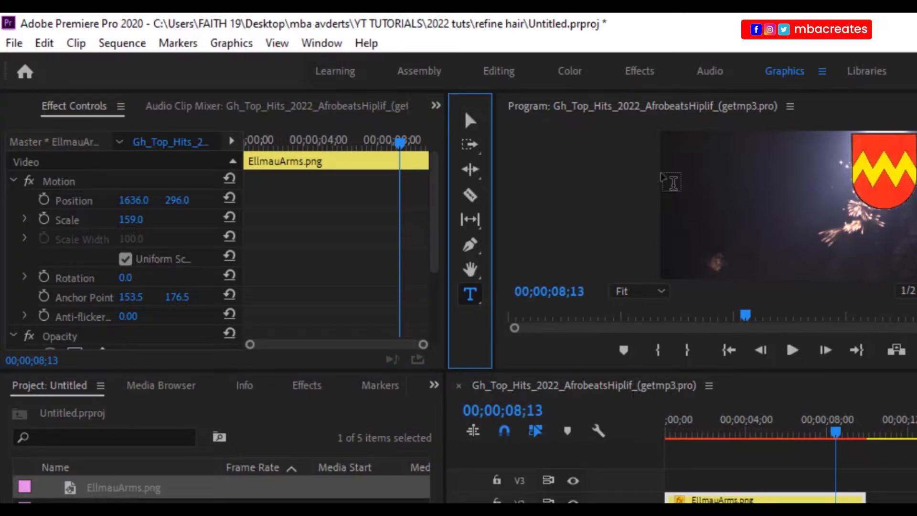
{"action": "left_click", "coordinate": [692, 166]}
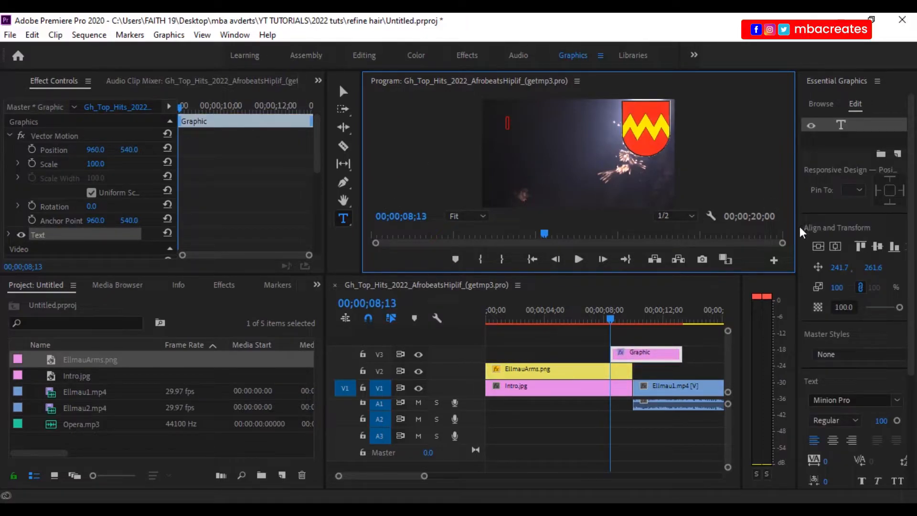
{"action": "left_click_drag", "start_coordinate": [798, 228], "coordinate": [684, 226]}
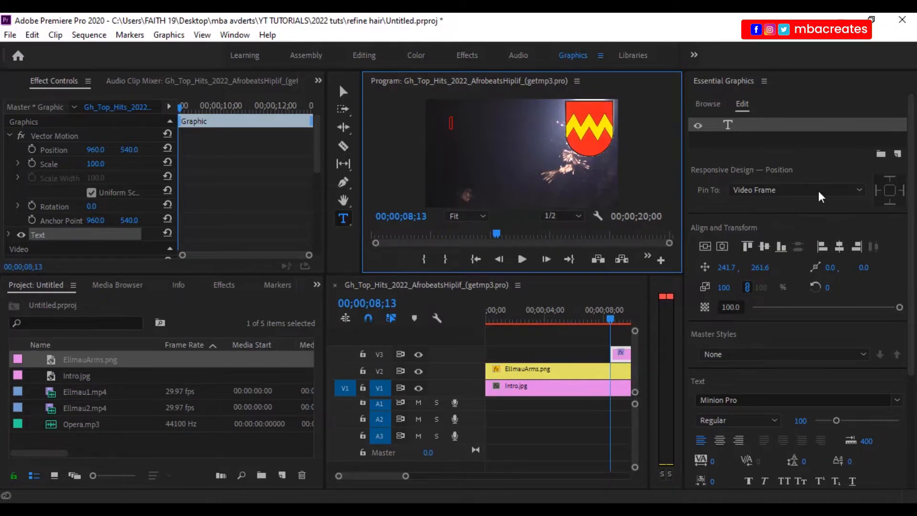
Set the text layer's font to Myriad Pro Bold with a size of 110
{"action": "left_click_drag", "start_coordinate": [911, 269], "coordinate": [912, 378]}
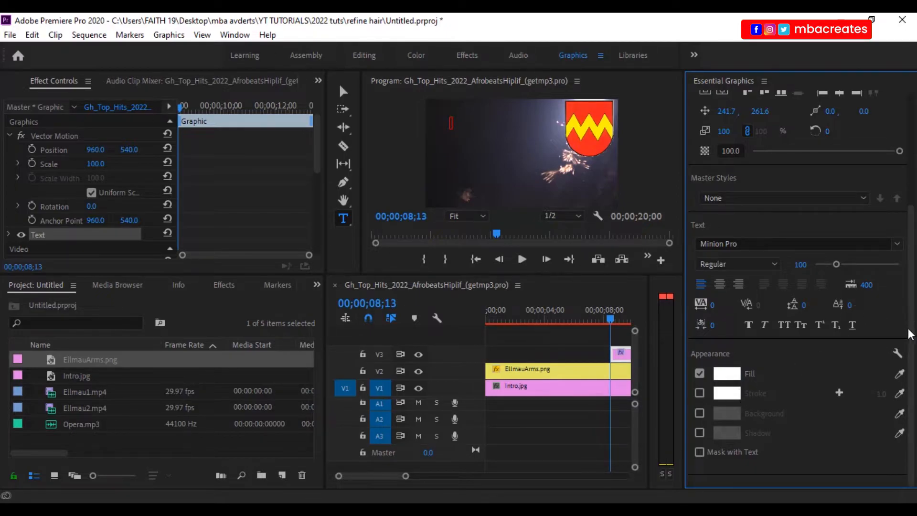
{"action": "scroll", "coordinate": [913, 308], "scroll_direction": "up", "scroll_amount": 1}
{"action": "mouse_move", "coordinate": [913, 308]}
{"action": "left_mouse_down"}
{"action": "mouse_move", "coordinate": [914, 222]}
{"action": "mouse_move", "coordinate": [910, 330]}
{"action": "left_mouse_up"}
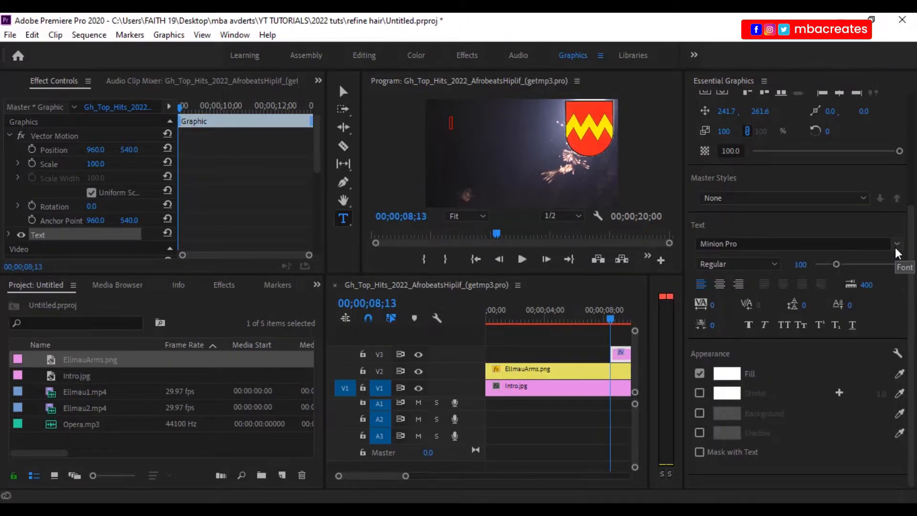
{"action": "left_click", "coordinate": [897, 244]}
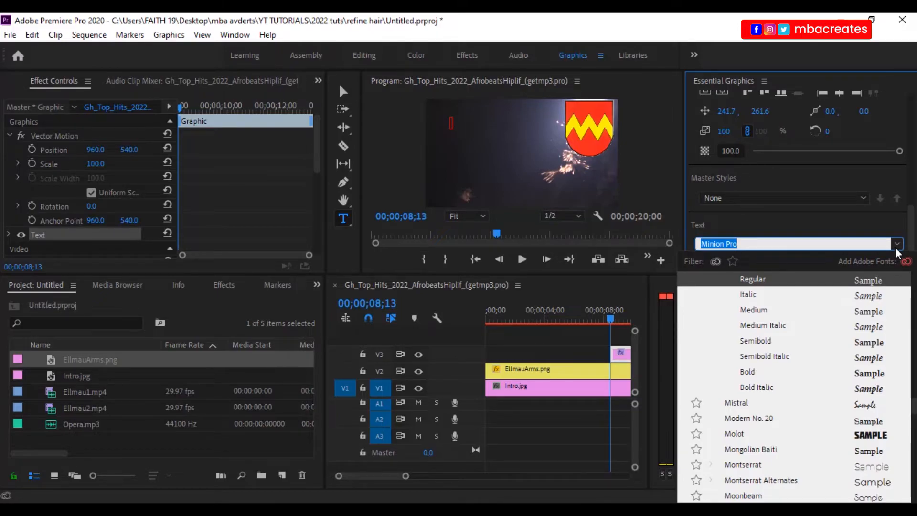
{"action": "type", "text": "myr"}
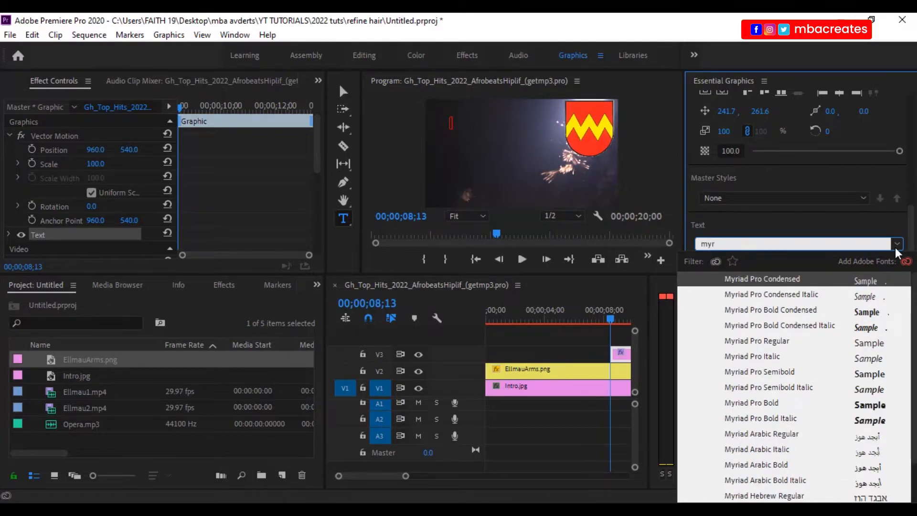
{"action": "left_click", "coordinate": [771, 404]}
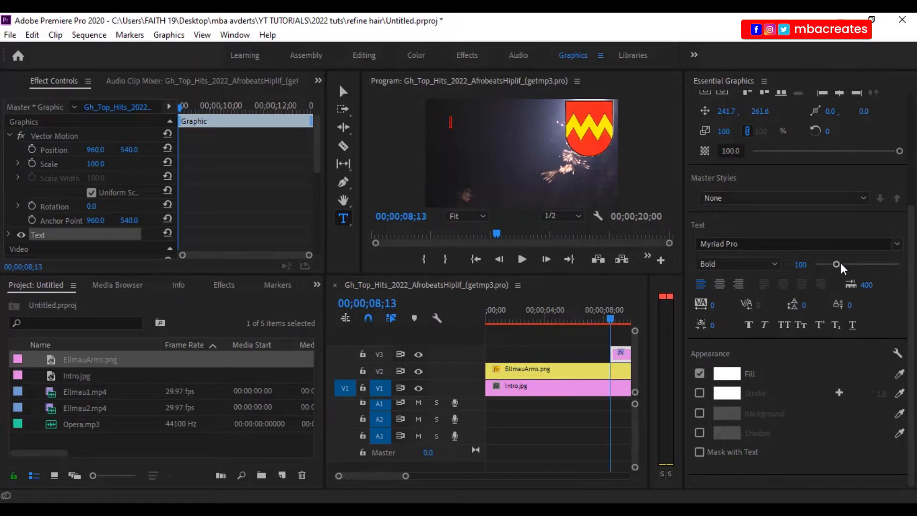
{"action": "left_click_drag", "start_coordinate": [838, 264], "coordinate": [841, 264]}
{"action": "left_click", "coordinate": [801, 264]}
{"action": "type", "text": "110"}
{"action": "key", "text": "Return"}
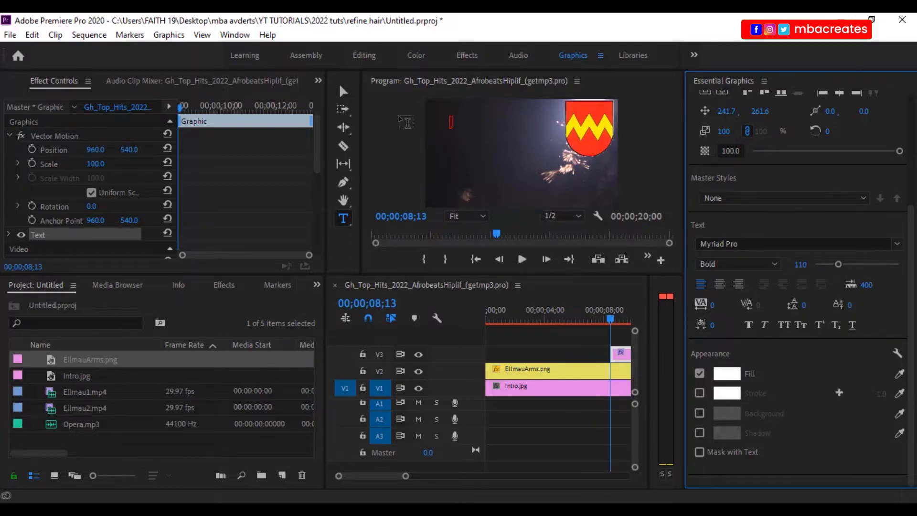
Enter the title "Celebrate the New Year with us" on two lines, breaking after "New"
{"action": "left_click", "coordinate": [463, 181]}
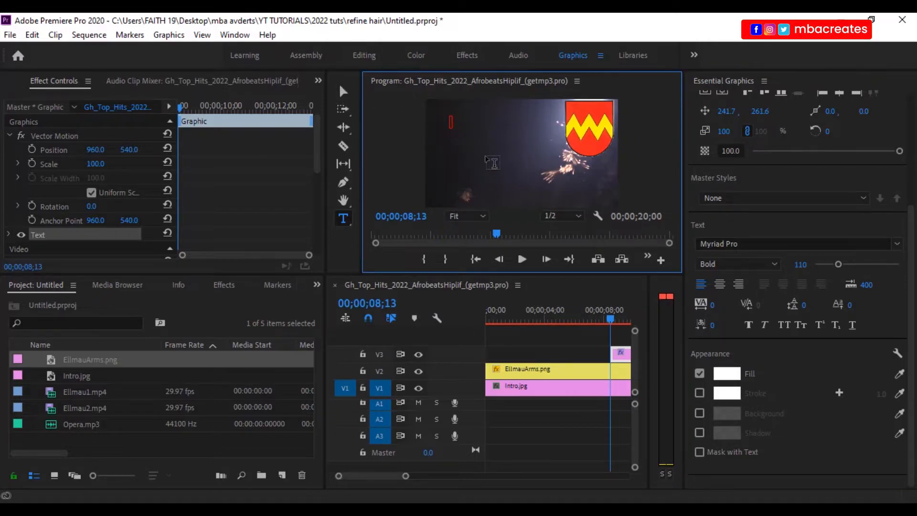
{"action": "type", "text": "Celebrate"}
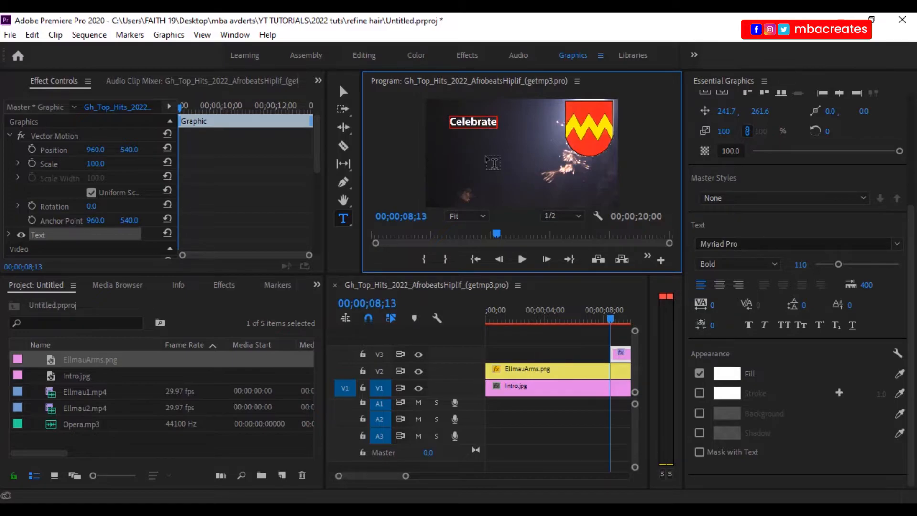
{"action": "type", "text": " the New"}
{"action": "key", "text": "Return"}
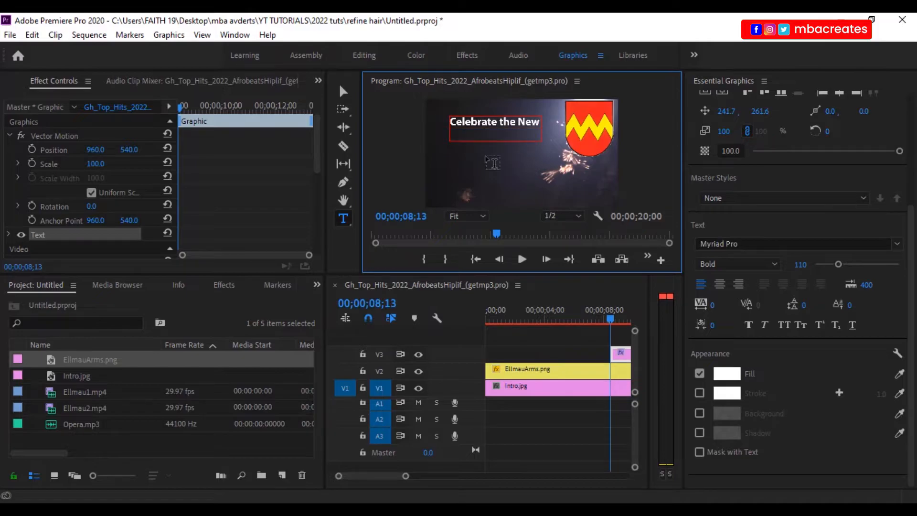
{"action": "type", "text": "Year with us"}
{"action": "left_click", "coordinate": [342, 92]}
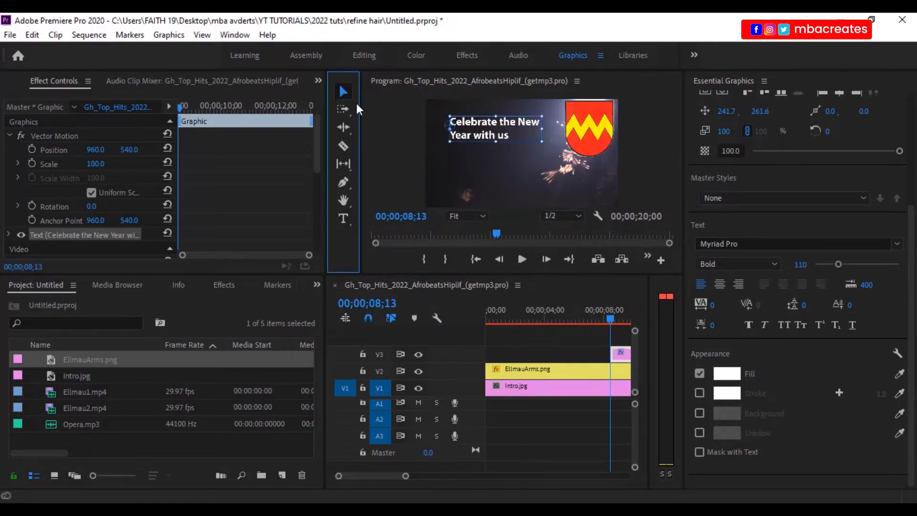
Center-align the title text and move it beside the coat of arms, at about 644.6, 301.6
{"action": "left_click", "coordinate": [508, 123]}
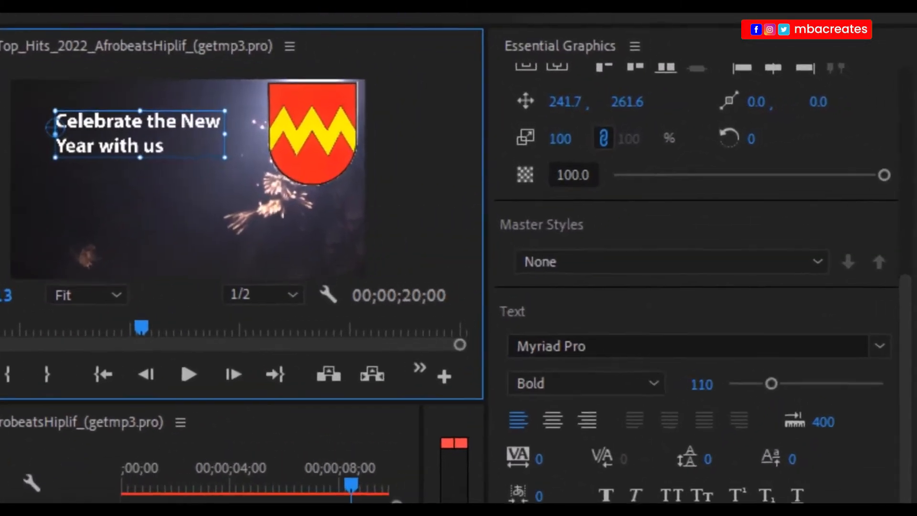
{"action": "left_click", "coordinate": [693, 305]}
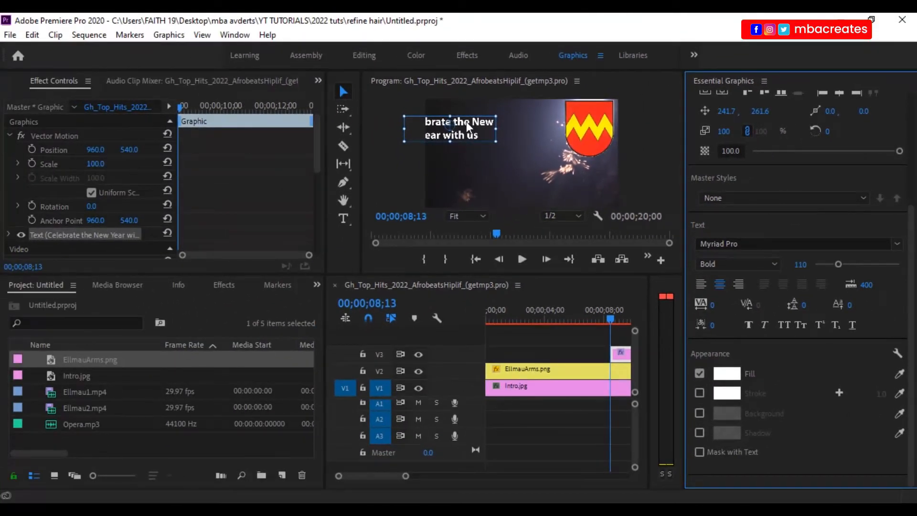
{"action": "left_click_drag", "start_coordinate": [467, 122], "coordinate": [506, 125]}
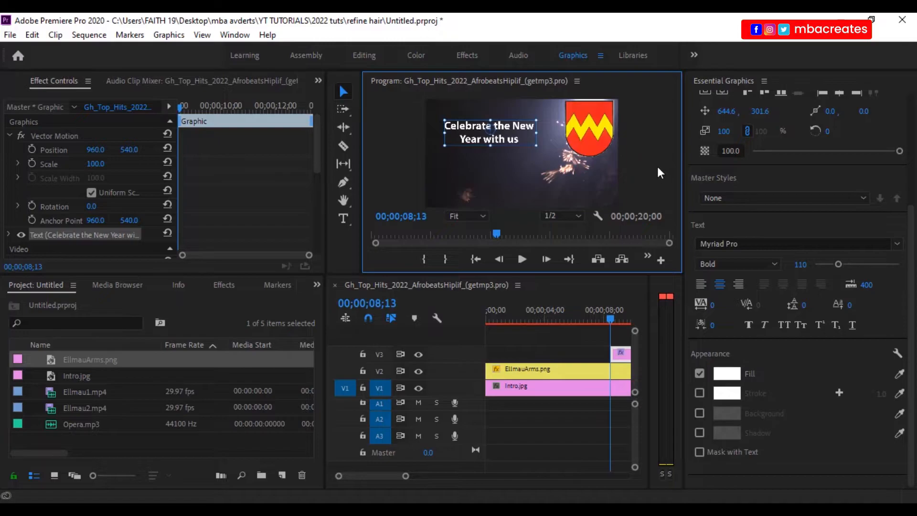
Move the title graphic on V3 to the start of the sequence and extend it to the end of Intro.jpg
{"action": "left_click_drag", "start_coordinate": [406, 476], "coordinate": [421, 476]}
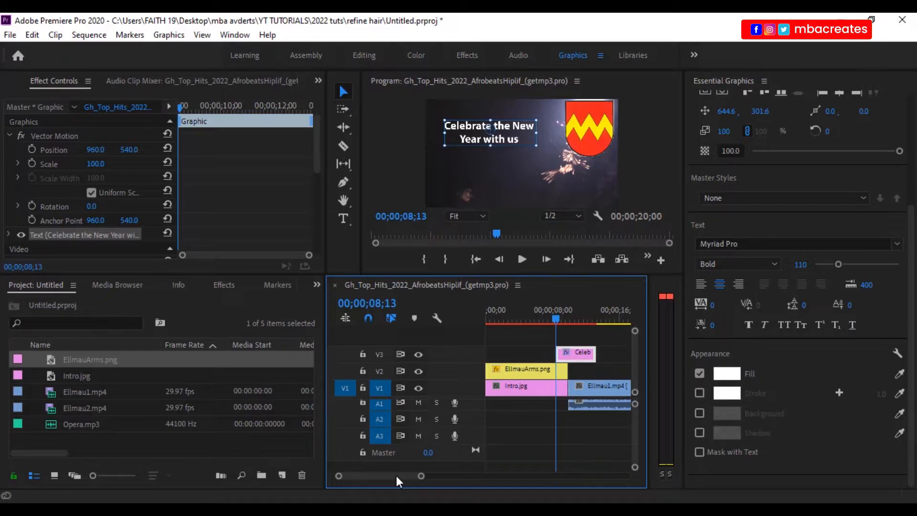
{"action": "left_click_drag", "start_coordinate": [397, 476], "coordinate": [391, 476]}
{"action": "left_click_drag", "start_coordinate": [521, 320], "coordinate": [473, 321]}
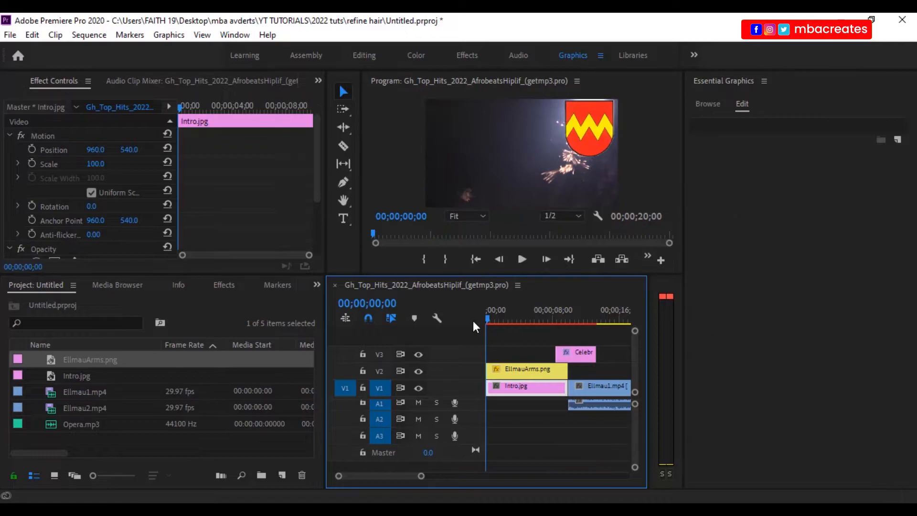
{"action": "left_click", "coordinate": [582, 358]}
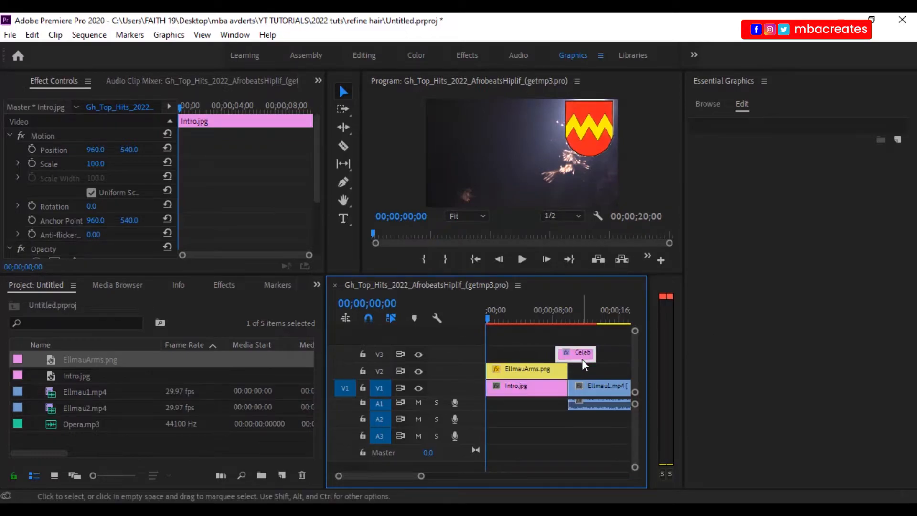
{"action": "left_click_drag", "start_coordinate": [576, 353], "coordinate": [507, 356]}
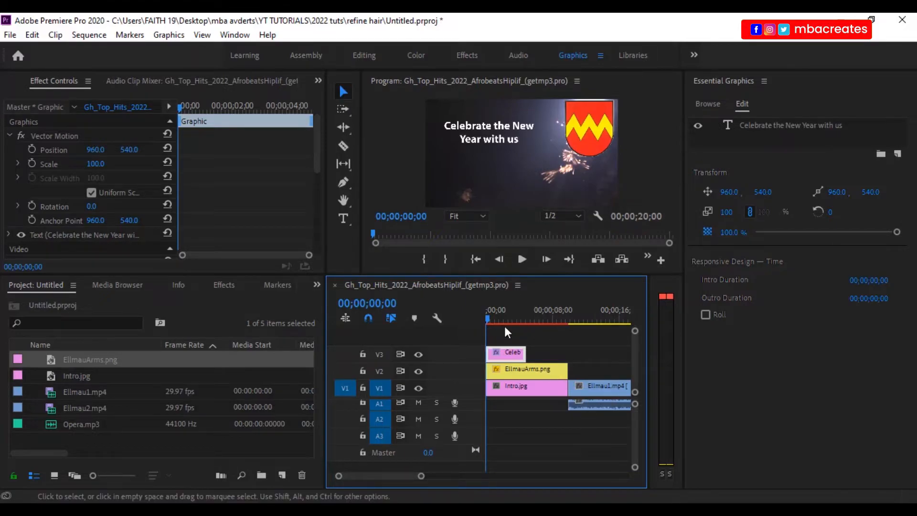
{"action": "left_click_drag", "start_coordinate": [488, 319], "coordinate": [478, 320]}
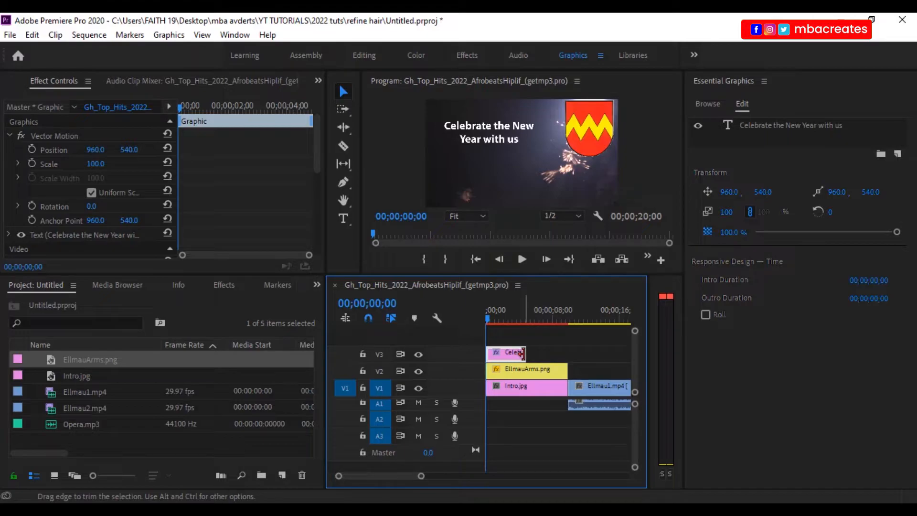
{"action": "left_click_drag", "start_coordinate": [522, 353], "coordinate": [567, 353]}
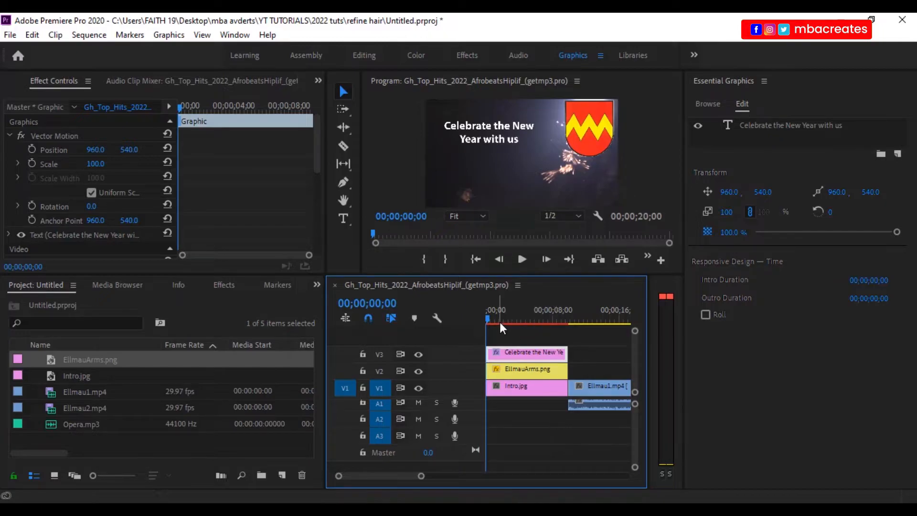
Scrub through the title section to review it and widen the timeline beside the effects list
{"action": "left_click_drag", "start_coordinate": [488, 319], "coordinate": [564, 317]}
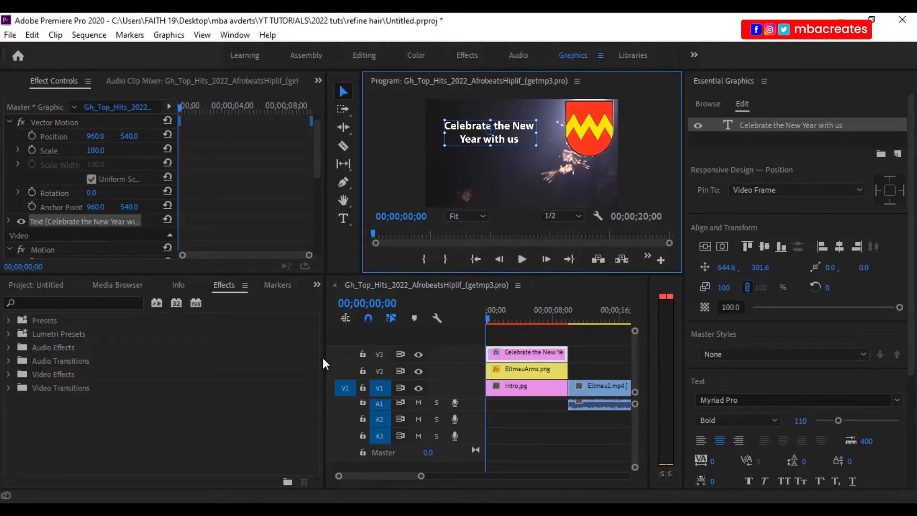
{"action": "left_click_drag", "start_coordinate": [325, 356], "coordinate": [296, 357]}
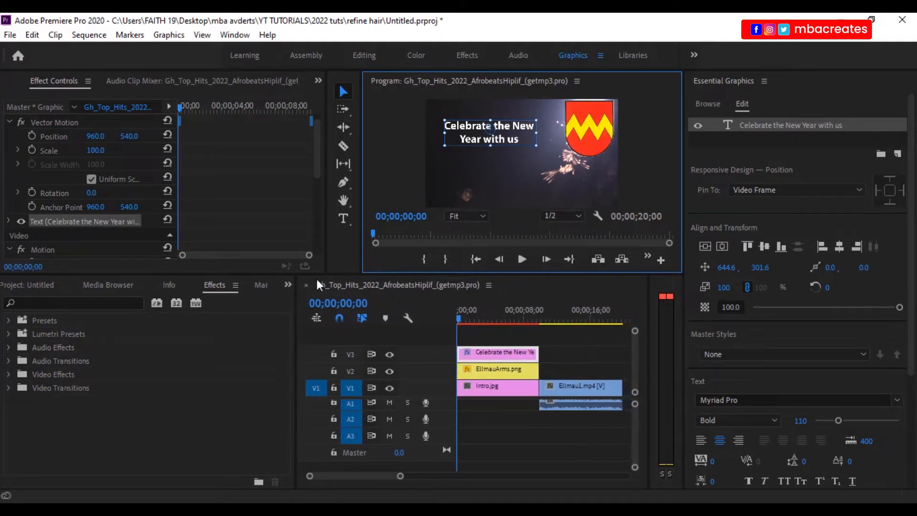
Set the label colour of the title graphic on V3 to Blue
{"action": "left_click_drag", "start_coordinate": [325, 228], "coordinate": [296, 227]}
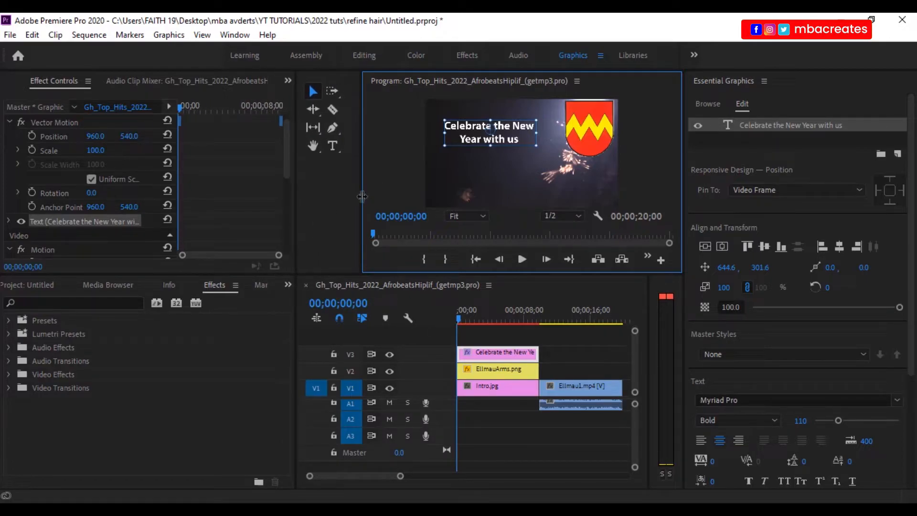
{"action": "left_click_drag", "start_coordinate": [362, 196], "coordinate": [338, 197]}
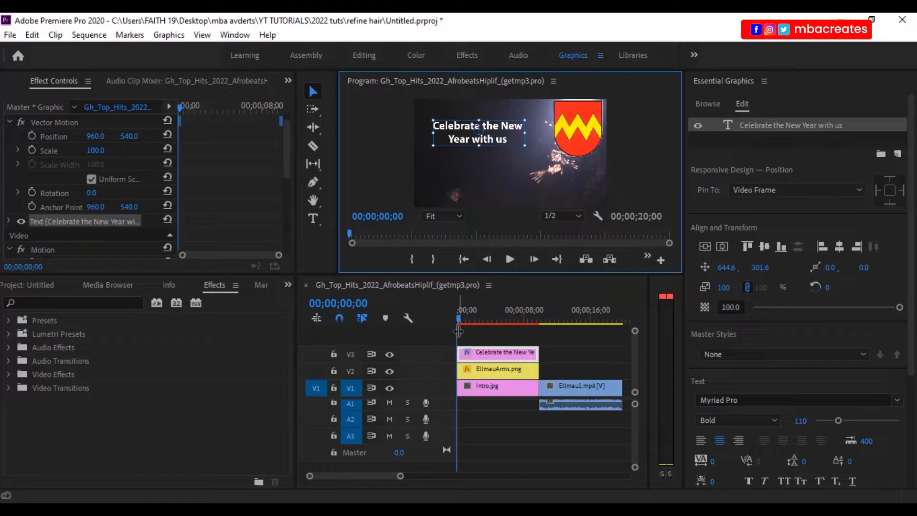
{"action": "left_click_drag", "start_coordinate": [400, 478], "coordinate": [388, 475]}
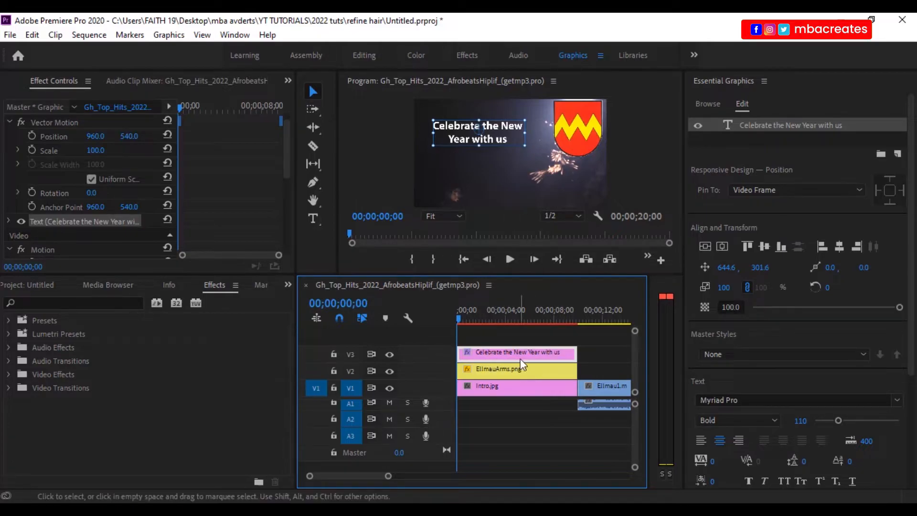
{"action": "right_click", "coordinate": [560, 365]}
{"action": "mouse_move", "coordinate": [629, 388]}
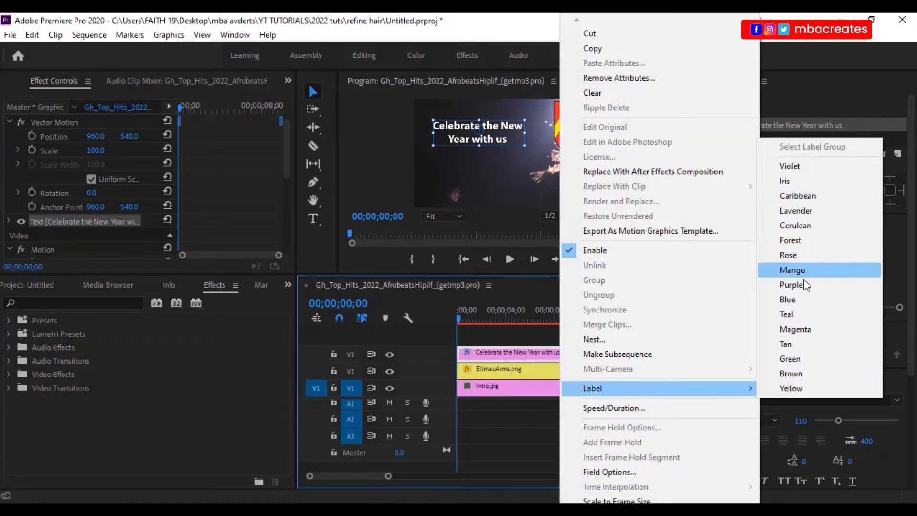
{"action": "left_click", "coordinate": [804, 301]}
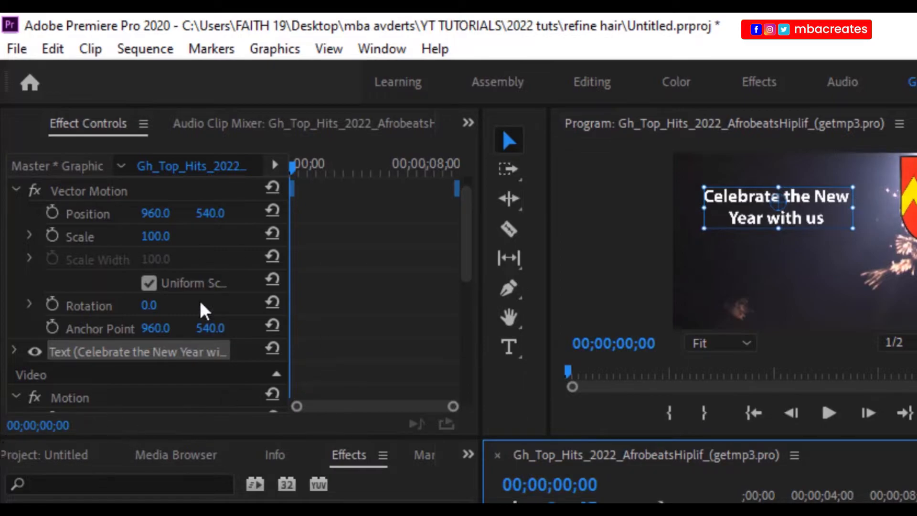
Move the title graphic off the frame's left edge to Position -372.0, 540.0 and keyframe it at 00;00;00;00
{"action": "left_click", "coordinate": [153, 219]}
{"action": "left_click_drag", "start_coordinate": [155, 213], "coordinate": [22, 213]}
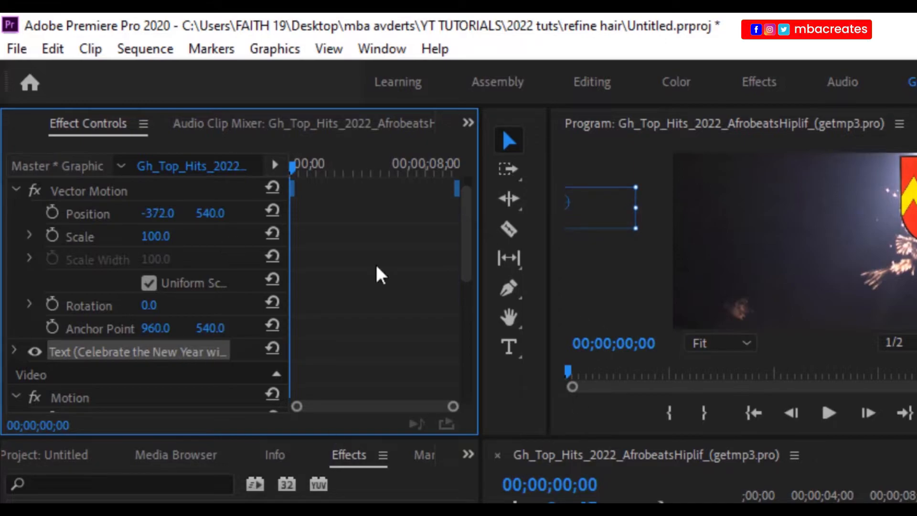
{"action": "left_click", "coordinate": [52, 212]}
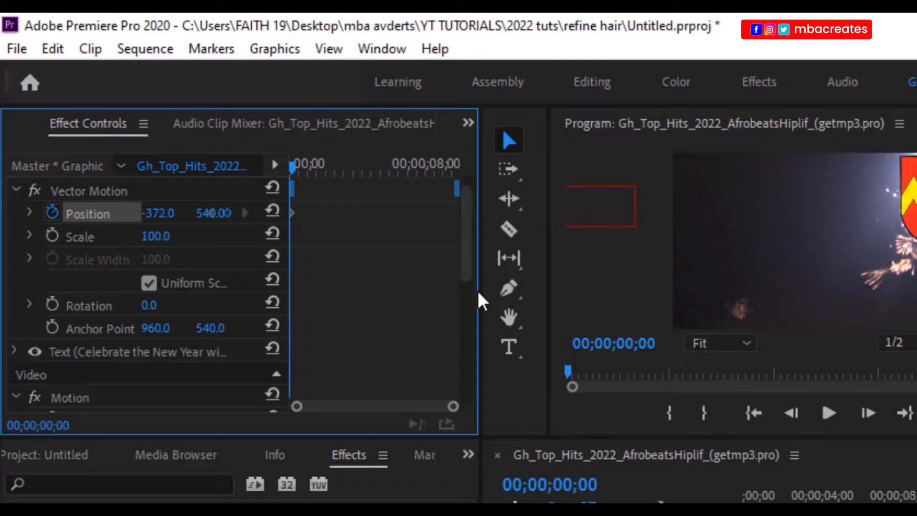
At 00;00;02;00, set the title graphic's horizontal Position to 914.0 to keyframe the end of its slide-in
{"action": "left_click_drag", "start_coordinate": [481, 302], "coordinate": [596, 297]}
{"action": "left_click_drag", "start_coordinate": [568, 408], "coordinate": [492, 432]}
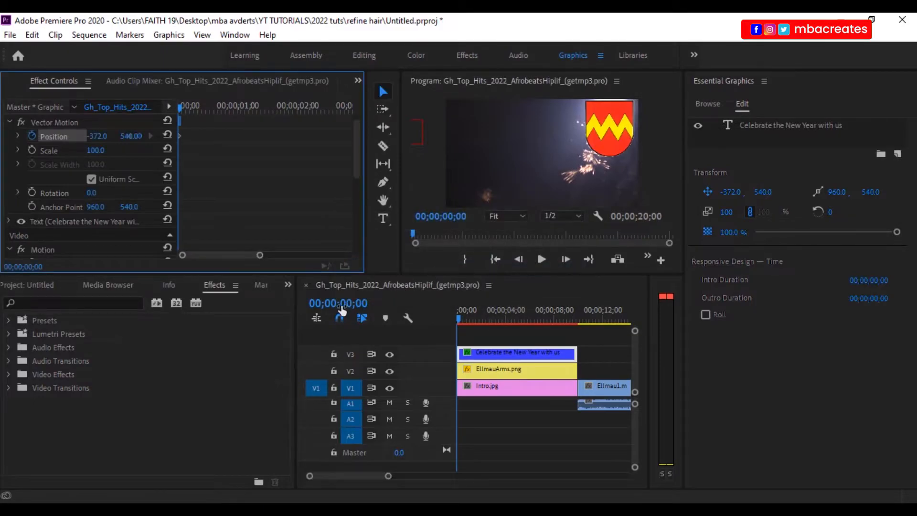
{"action": "left_click", "coordinate": [348, 305]}
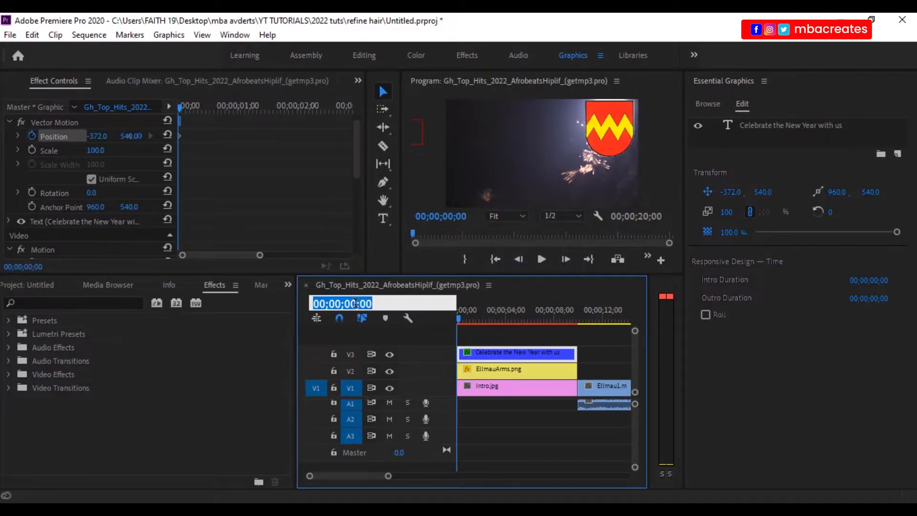
{"action": "left_click", "coordinate": [354, 304]}
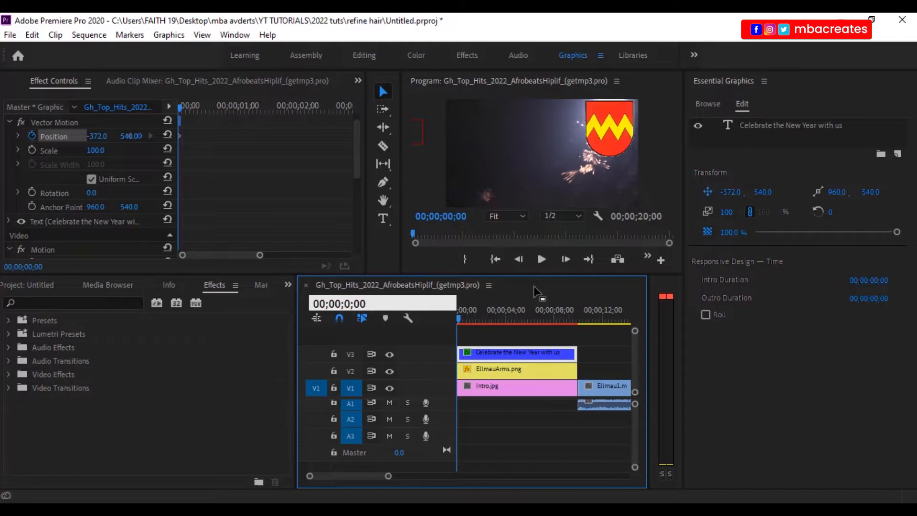
{"action": "type", "text": "2"}
{"action": "key", "text": "Return"}
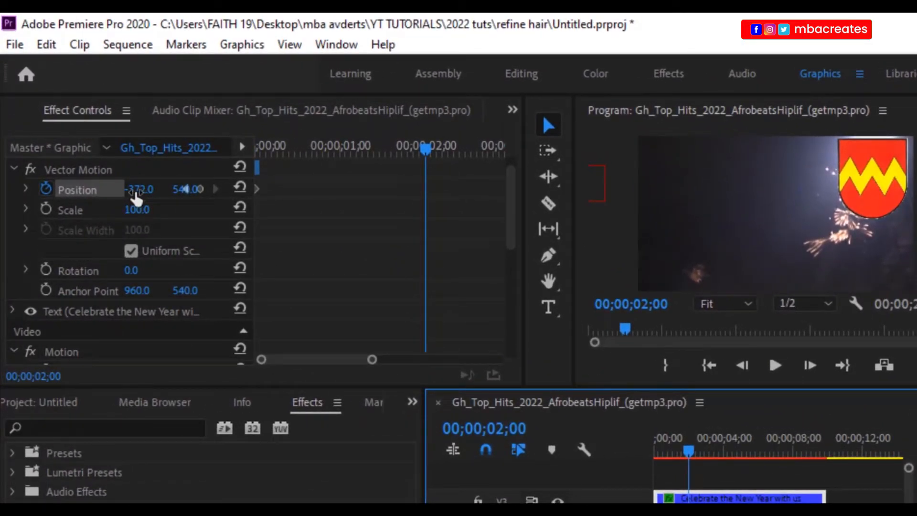
{"action": "left_click_drag", "start_coordinate": [136, 192], "coordinate": [542, 192]}
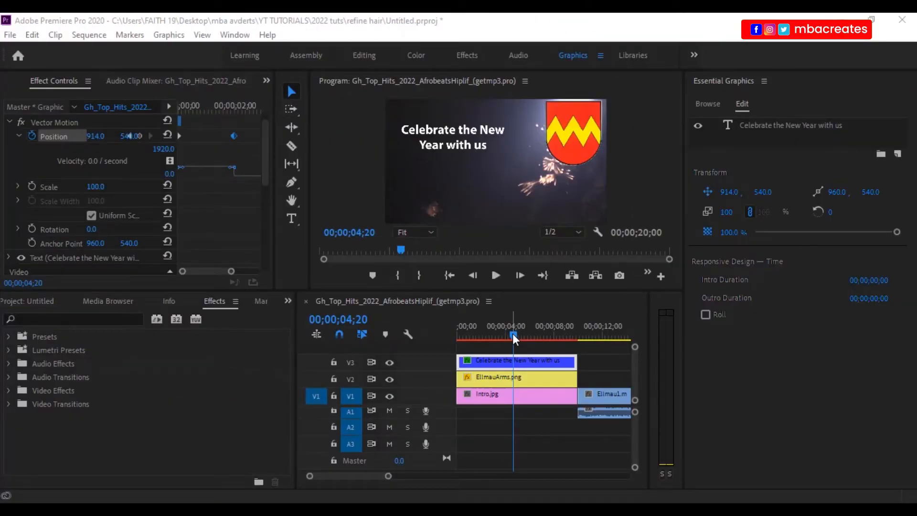
Play back the title animation from the sequence start and read task 5 in the exam paper PDF in Nitro Pro
{"action": "left_click_drag", "start_coordinate": [512, 334], "coordinate": [435, 332]}
{"action": "left_click", "coordinate": [492, 275]}
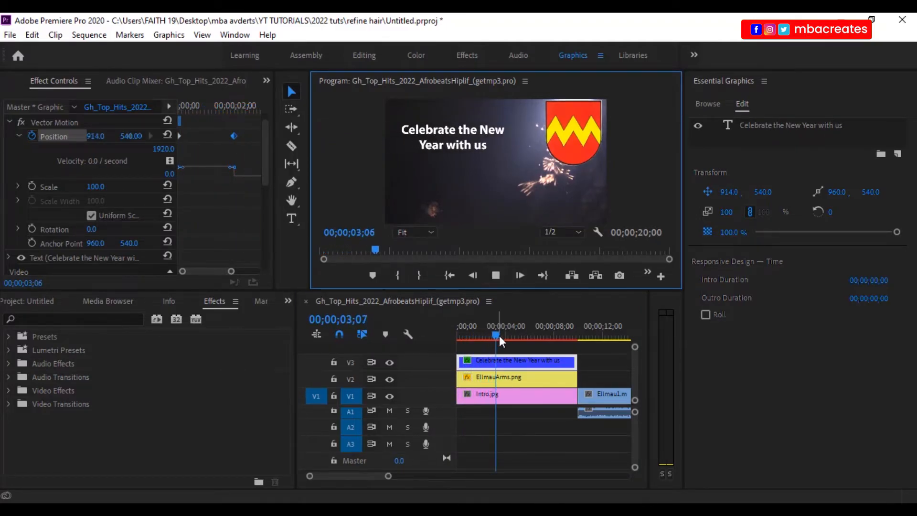
{"action": "mouse_move", "coordinate": [500, 335]}
{"action": "left_mouse_down"}
{"action": "mouse_move", "coordinate": [427, 335]}
{"action": "mouse_move", "coordinate": [517, 334]}
{"action": "mouse_move", "coordinate": [449, 331]}
{"action": "mouse_move", "coordinate": [496, 334]}
{"action": "left_mouse_up"}
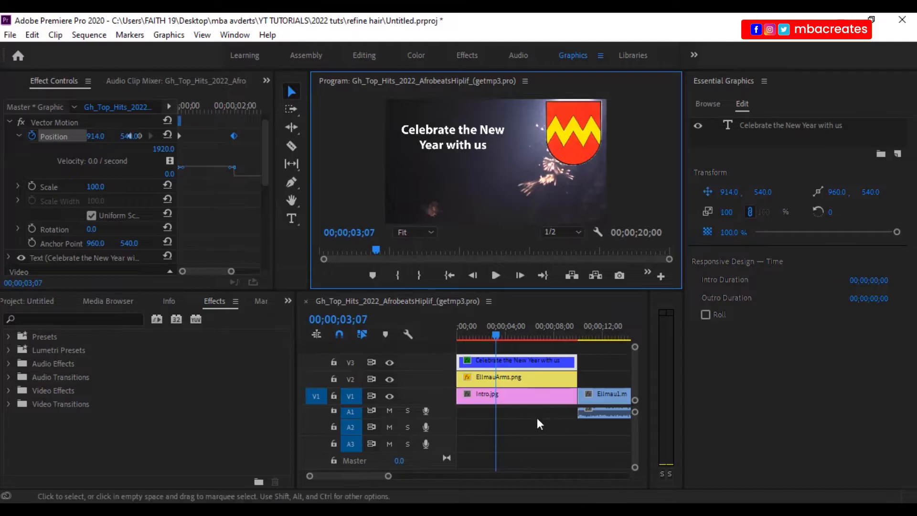
{"action": "key", "text": "alt+Tab"}
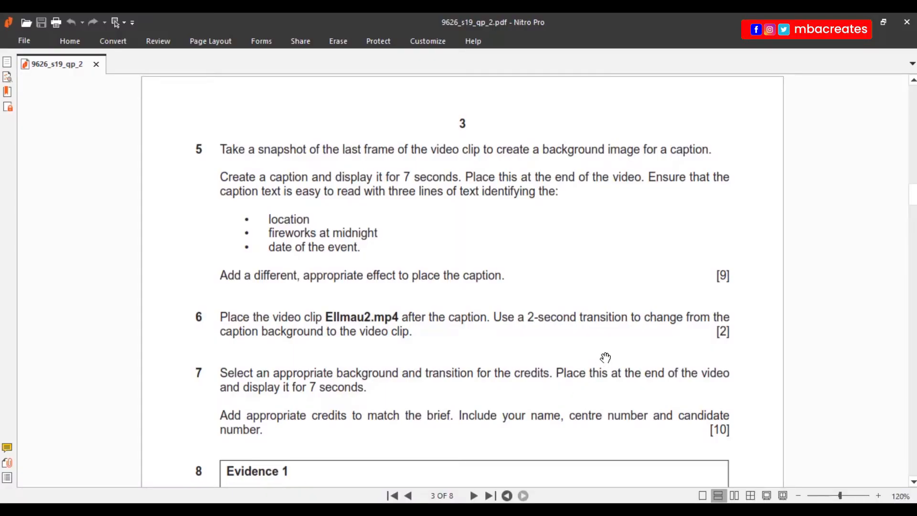
{"action": "scroll", "coordinate": [614, 348], "scroll_direction": "down", "scroll_amount": 1}
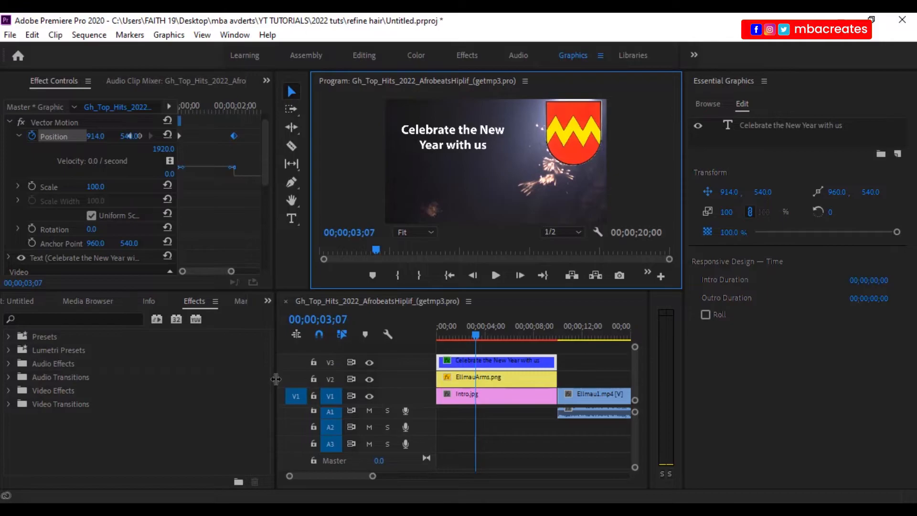
Export the last frame of Ellmau1.mp4, at 00;00;19;29, as a JPEG still named Caption
{"action": "left_click_drag", "start_coordinate": [276, 379], "coordinate": [201, 381]}
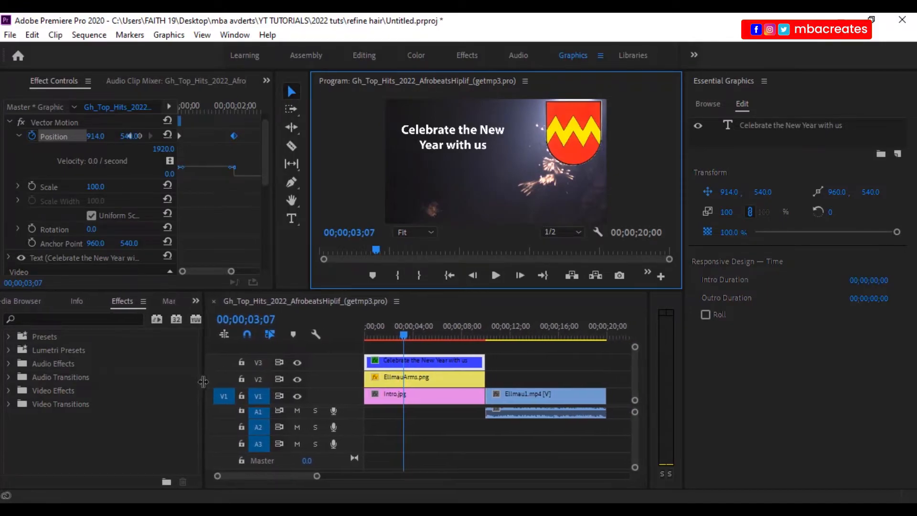
{"action": "left_click_drag", "start_coordinate": [402, 335], "coordinate": [603, 343]}
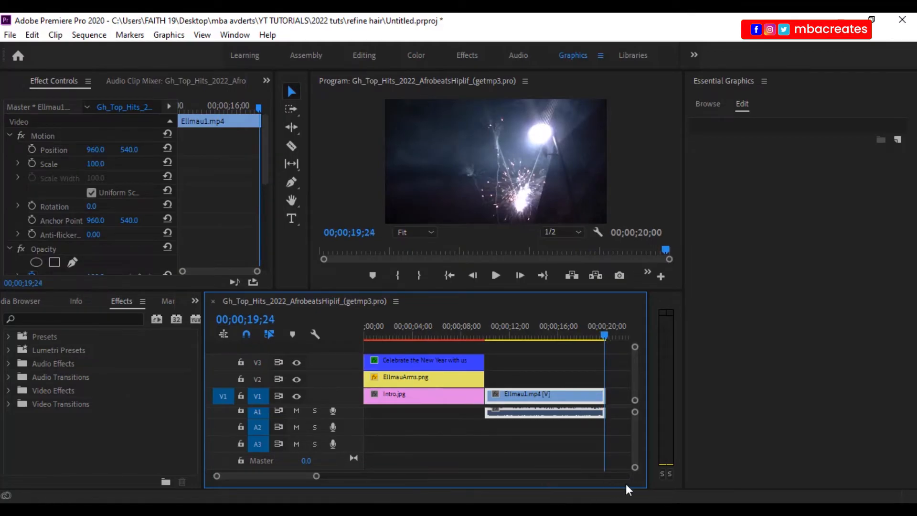
{"action": "left_click_drag", "start_coordinate": [315, 481], "coordinate": [263, 476]}
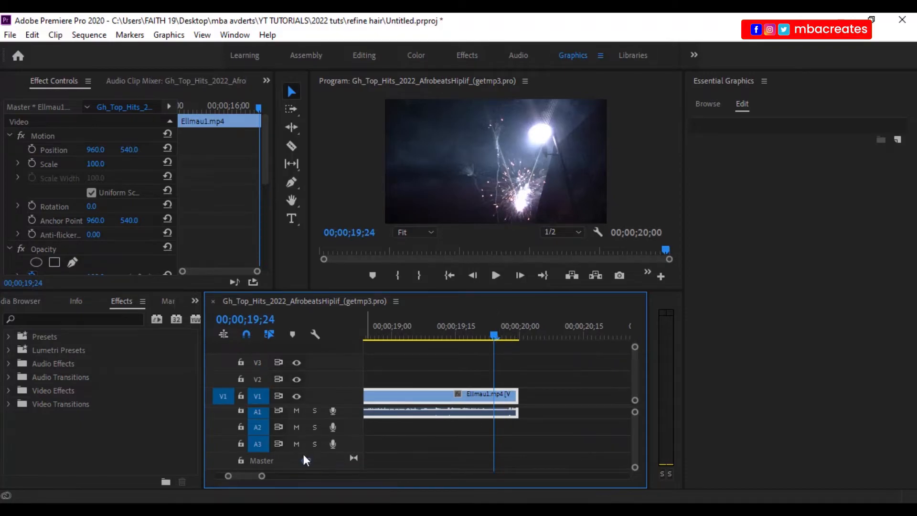
{"action": "left_click_drag", "start_coordinate": [494, 340], "coordinate": [516, 340]}
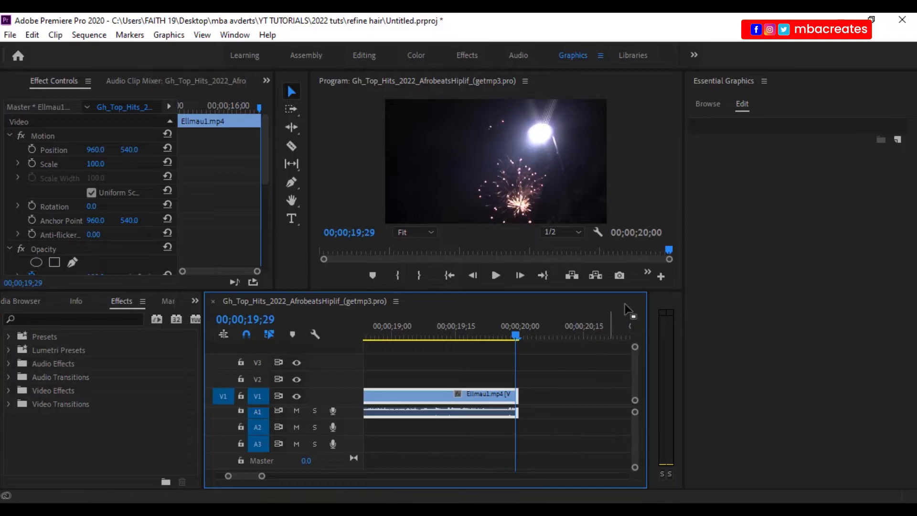
{"action": "left_click", "coordinate": [620, 275]}
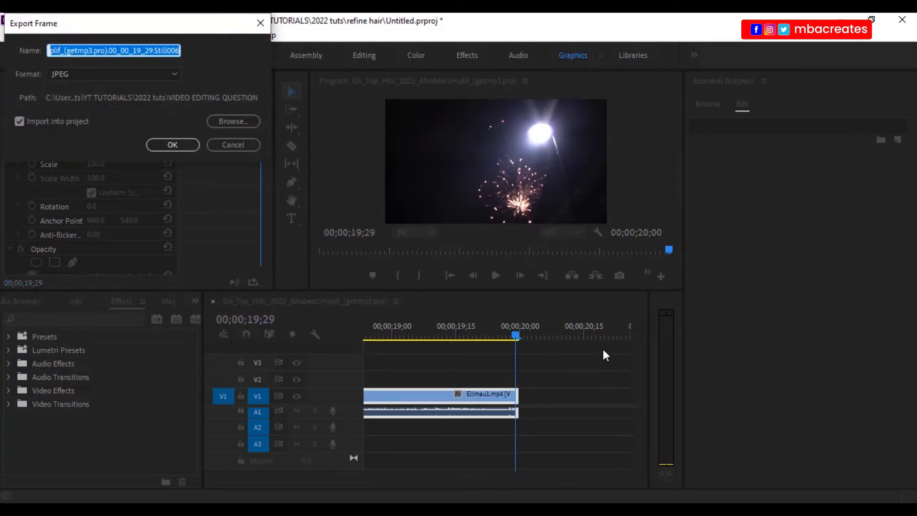
{"action": "left_click_drag", "start_coordinate": [162, 27], "coordinate": [611, 262]}
{"action": "type", "text": "Caption"}
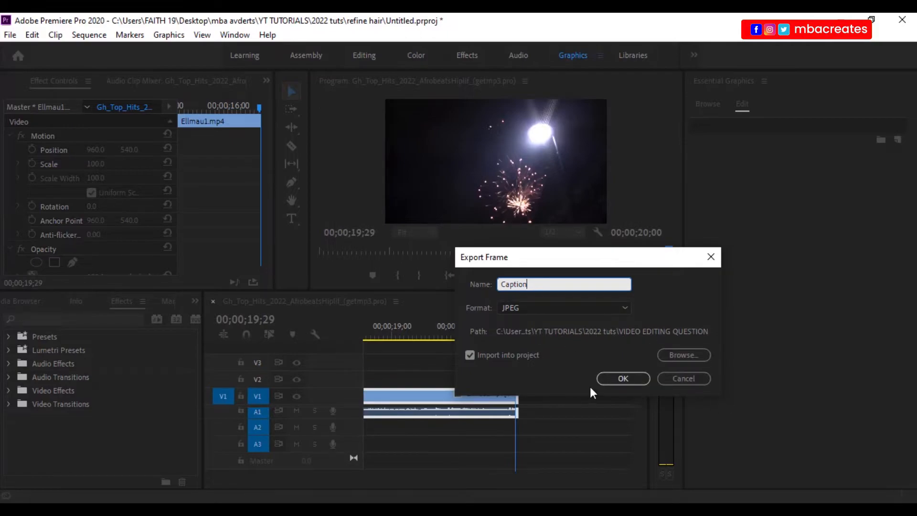
{"action": "left_click", "coordinate": [622, 378]}
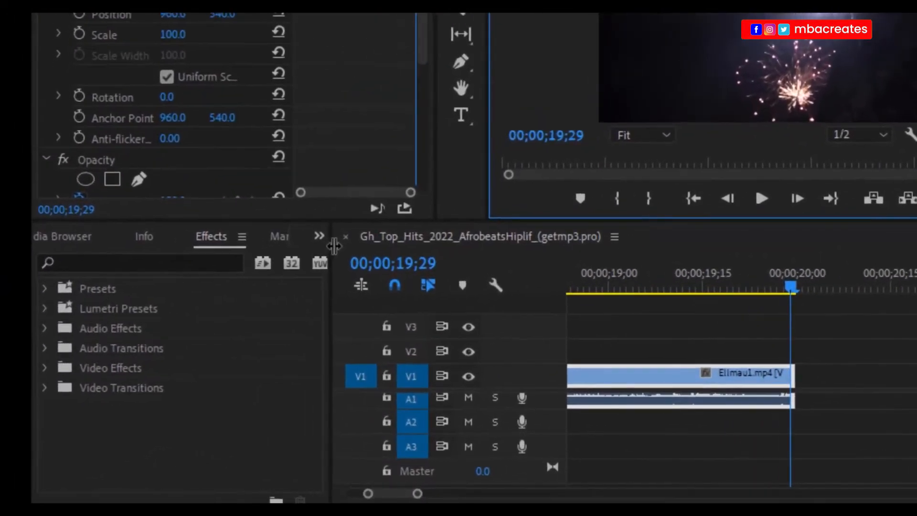
Import Caption.jpg from the VIDEO EDITING QUESTION folder into the Premiere Pro project's items
{"action": "left_click_drag", "start_coordinate": [205, 310], "coordinate": [309, 322]}
{"action": "left_click_drag", "start_coordinate": [505, 266], "coordinate": [506, 266]}
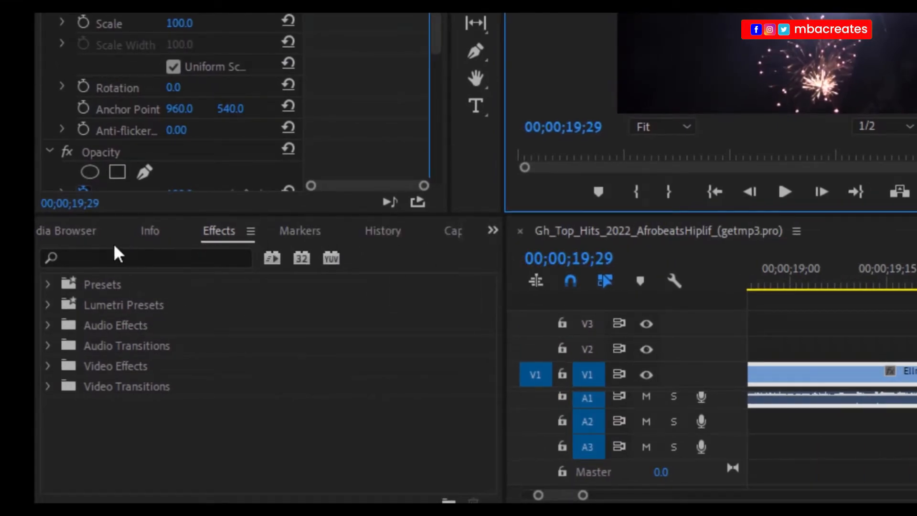
{"action": "left_click", "coordinate": [492, 230]}
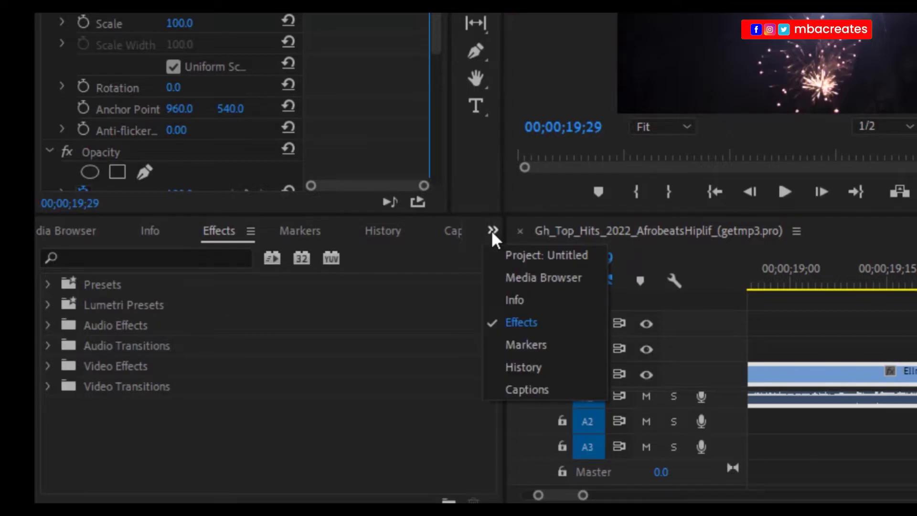
{"action": "left_click", "coordinate": [555, 259]}
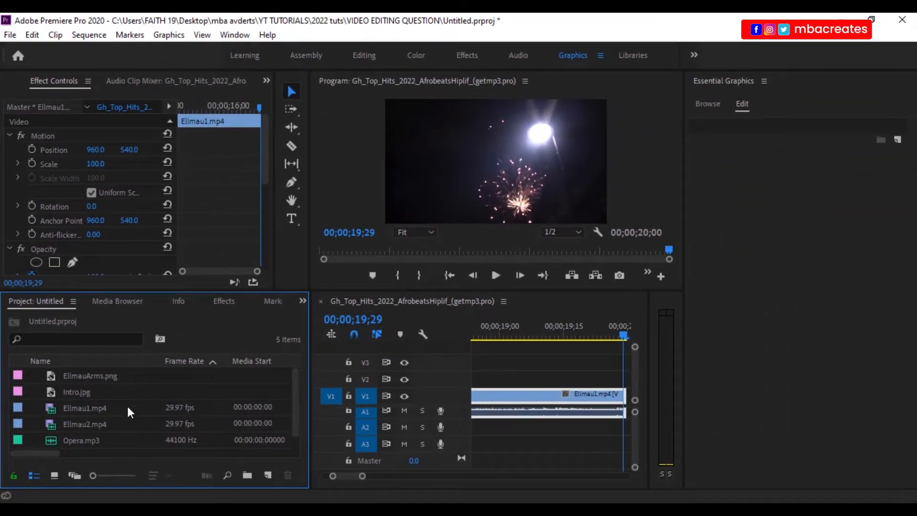
{"action": "left_click", "coordinate": [378, 509]}
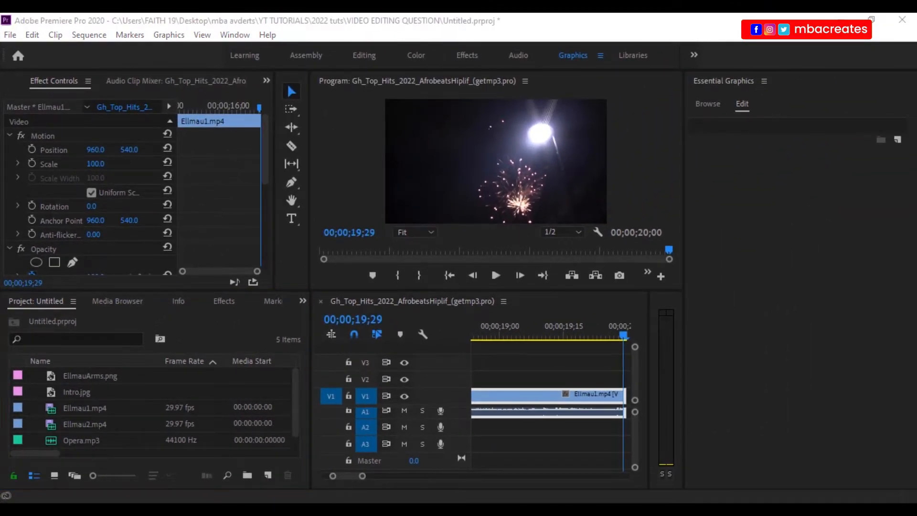
{"action": "left_click", "coordinate": [323, 444]}
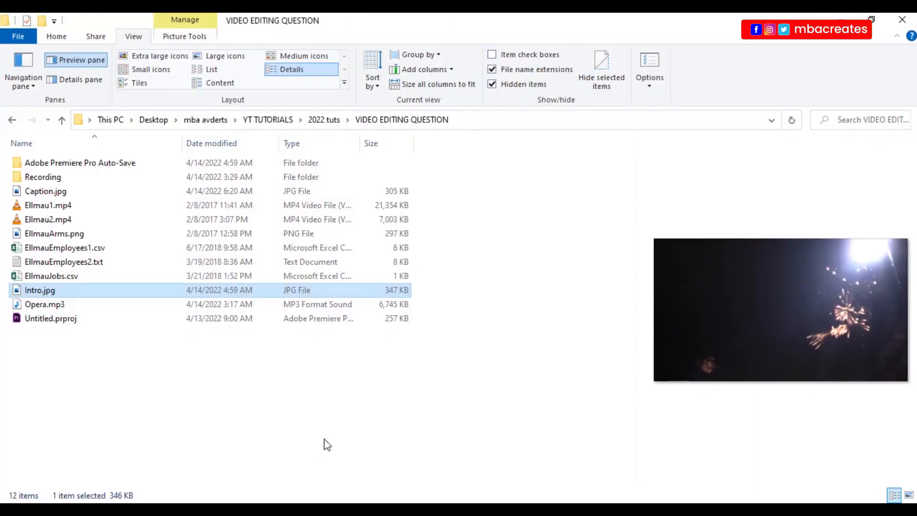
{"action": "left_click", "coordinate": [89, 363]}
{"action": "left_click", "coordinate": [31, 194]}
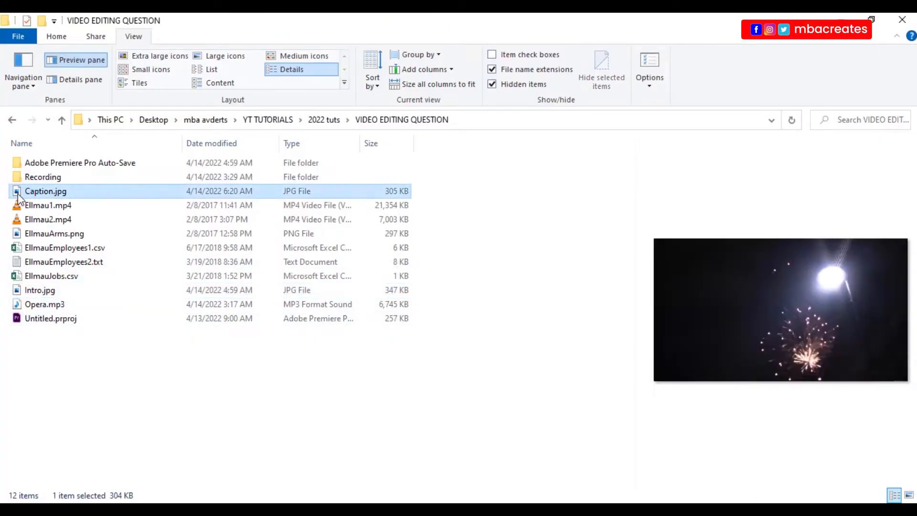
{"action": "left_click_drag", "start_coordinate": [18, 197], "coordinate": [170, 426]}
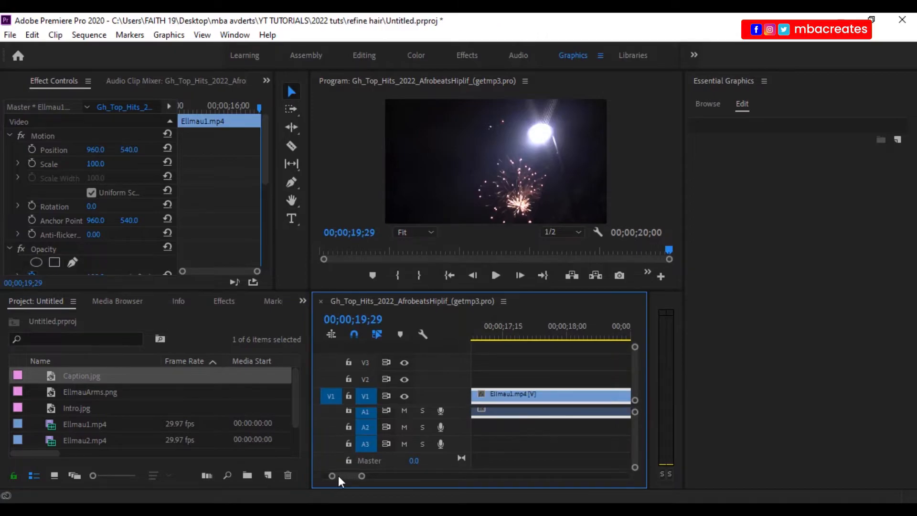
Place Caption.jpg on V1 directly after Ellmau1.mp4 and move the playhead to its first frame at 00;00;20;00
{"action": "left_click_drag", "start_coordinate": [338, 474], "coordinate": [422, 477]}
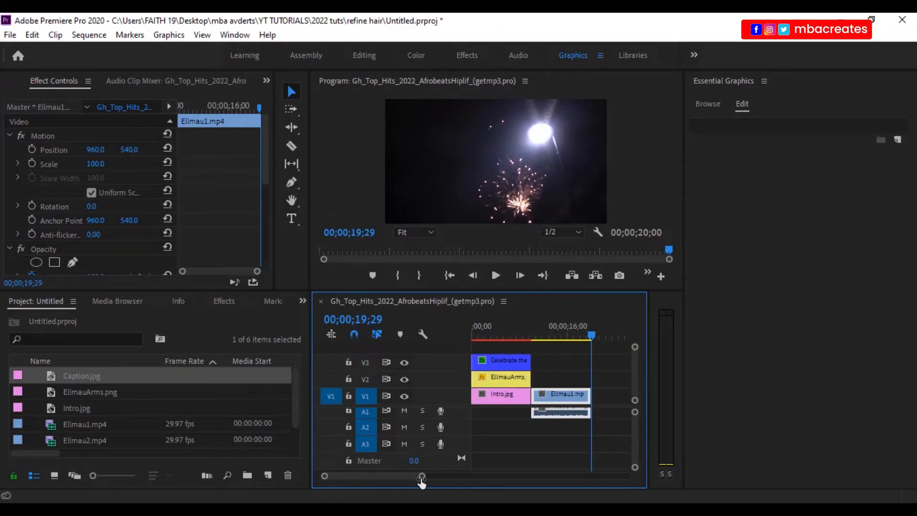
{"action": "left_click_drag", "start_coordinate": [50, 376], "coordinate": [595, 405]}
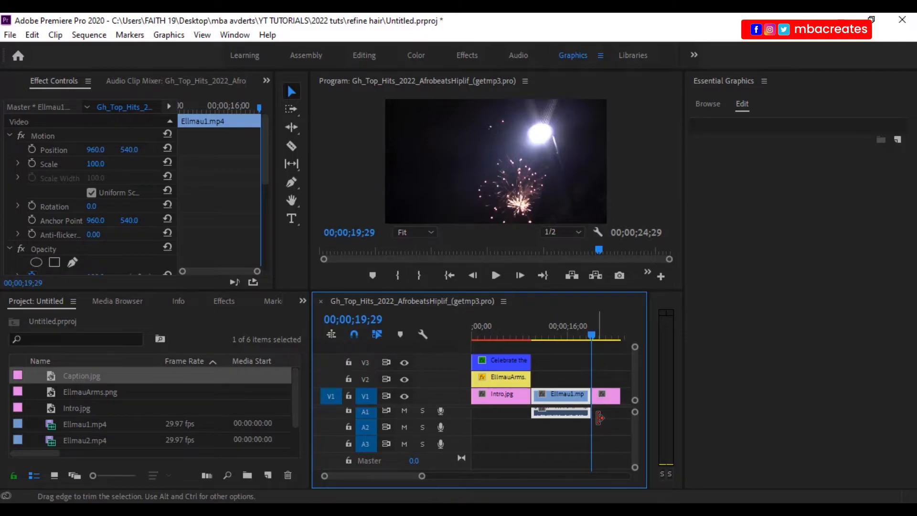
{"action": "mouse_move", "coordinate": [422, 475]}
{"action": "left_mouse_down"}
{"action": "mouse_move", "coordinate": [442, 477]}
{"action": "mouse_move", "coordinate": [412, 484]}
{"action": "left_mouse_up"}
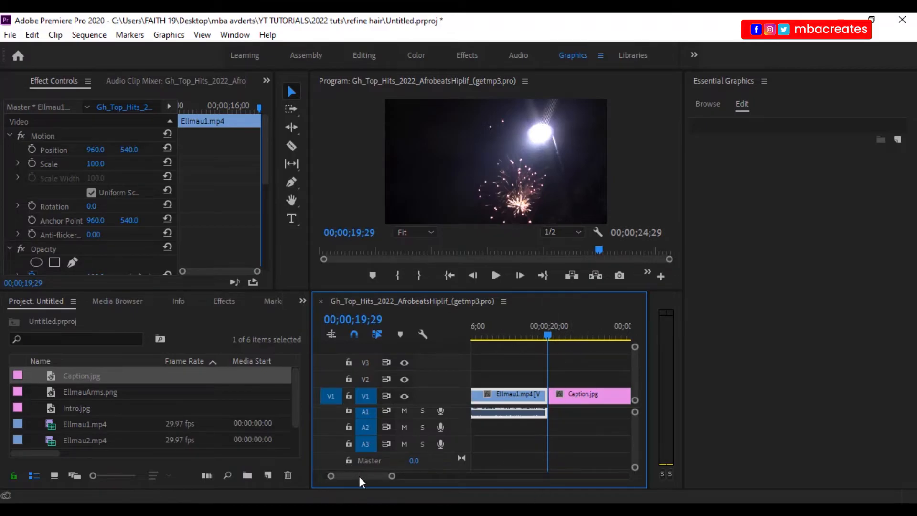
{"action": "left_click_drag", "start_coordinate": [391, 477], "coordinate": [363, 477]}
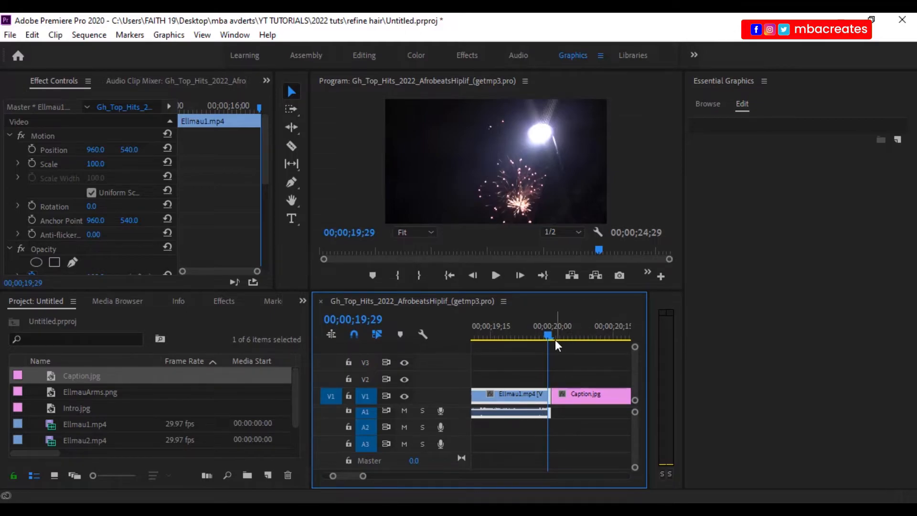
{"action": "left_click_drag", "start_coordinate": [551, 338], "coordinate": [553, 338]}
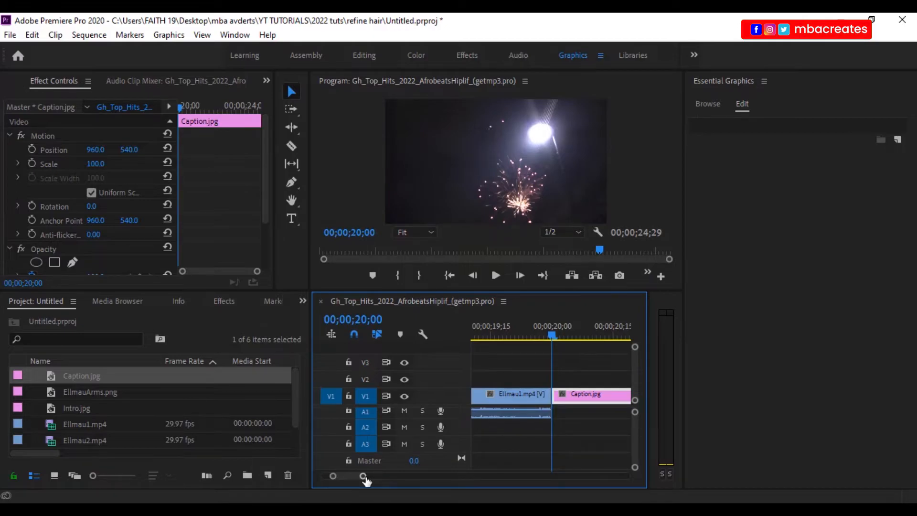
Move the sequence playhead to 00;00;27;00, seven seconds after the start of Caption.jpg
{"action": "left_click_drag", "start_coordinate": [359, 476], "coordinate": [360, 476]}
{"action": "left_click", "coordinate": [366, 320]}
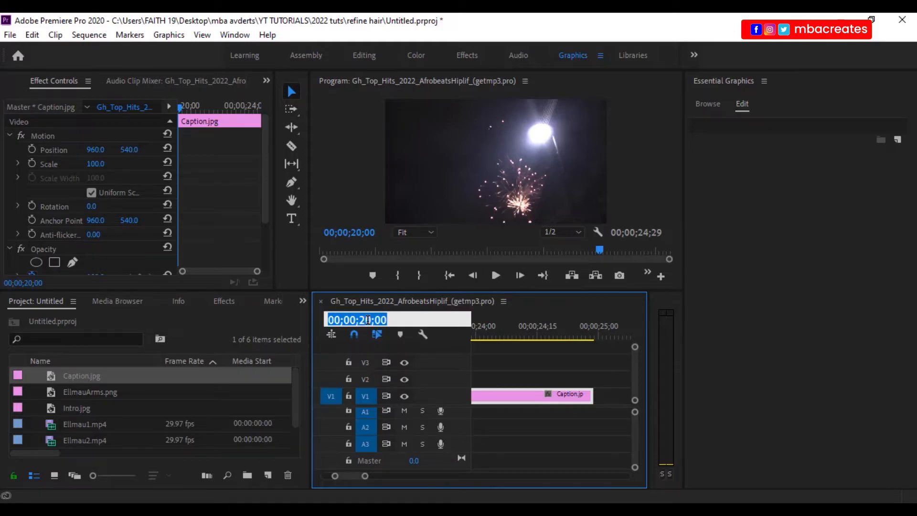
{"action": "key", "text": "BackSpace"}
{"action": "type", "text": "7"}
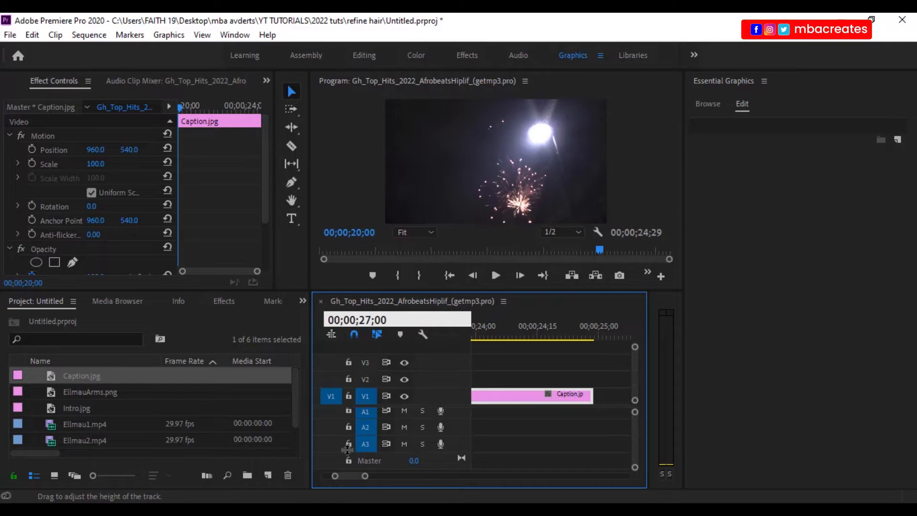
{"action": "key", "text": "Return"}
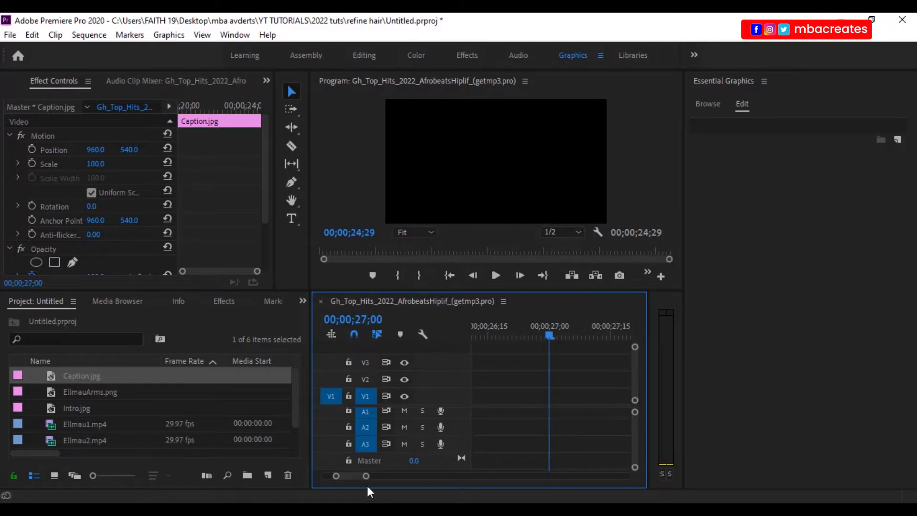
{"action": "left_click_drag", "start_coordinate": [367, 476], "coordinate": [392, 479]}
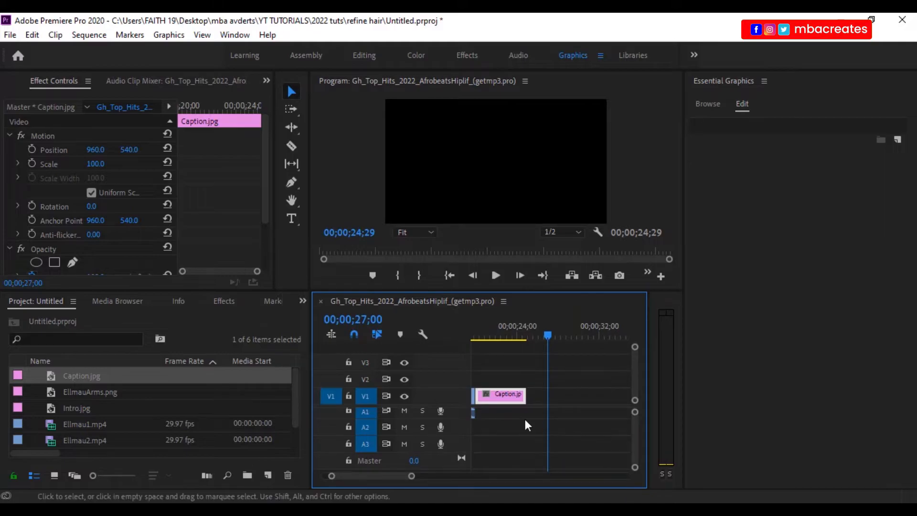
Change the label colour of the Caption.jpg clip on V1 to Purple
{"action": "right_click", "coordinate": [498, 401]}
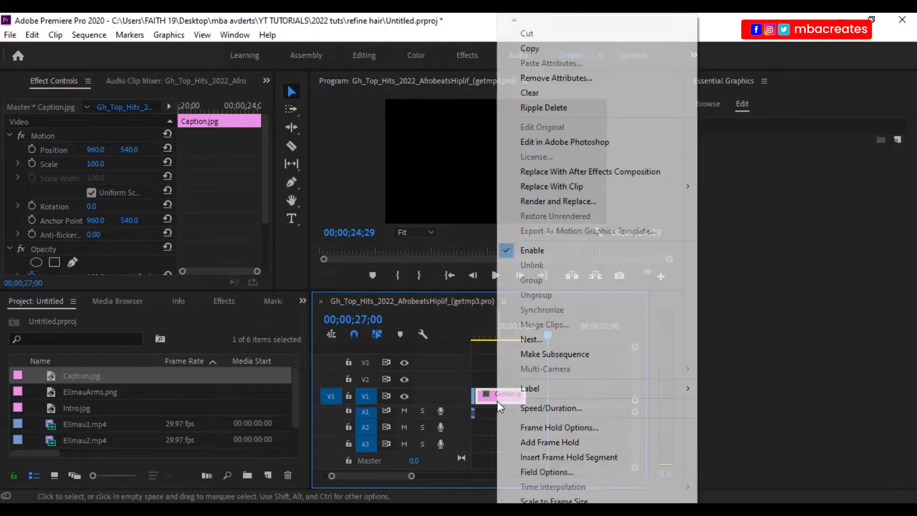
{"action": "mouse_move", "coordinate": [656, 395]}
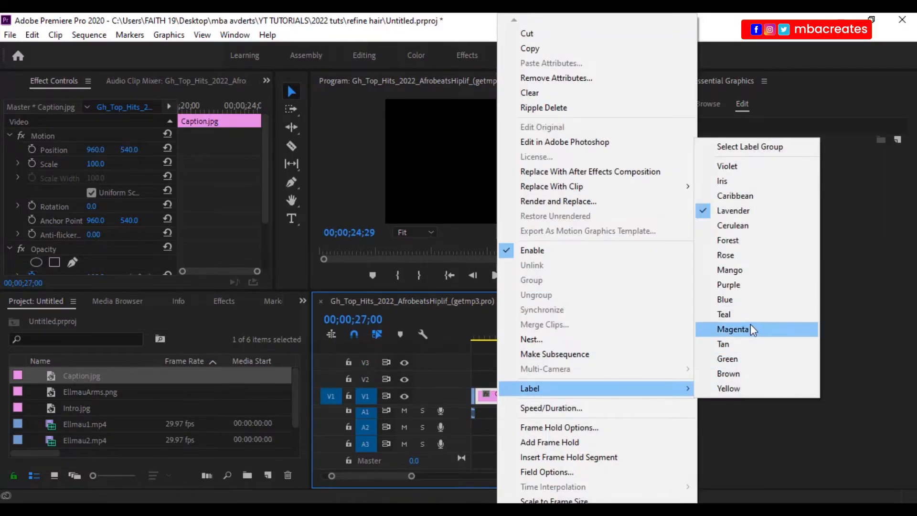
{"action": "left_click", "coordinate": [740, 286]}
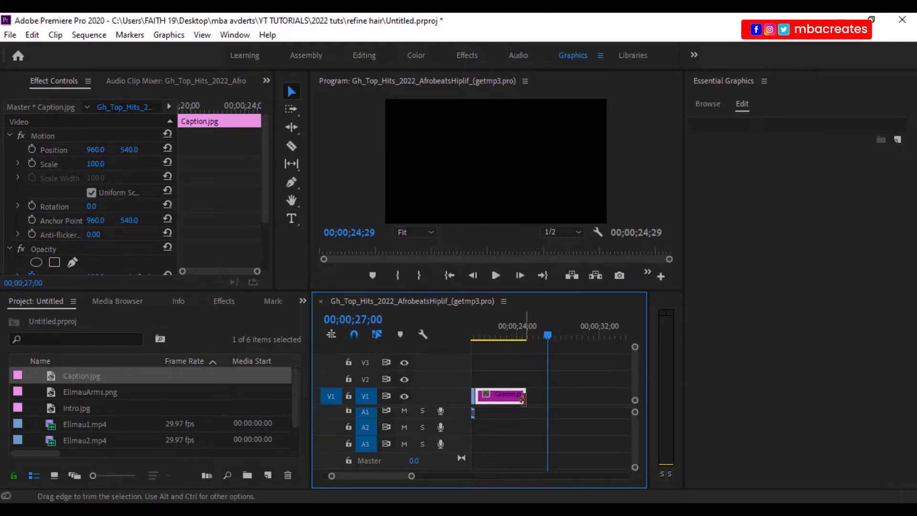
Extend the end of Caption.jpg on V1 to the playhead at 00;00;27;00
{"action": "mouse_move", "coordinate": [411, 476]}
{"action": "left_mouse_down"}
{"action": "mouse_move", "coordinate": [398, 477]}
{"action": "mouse_move", "coordinate": [417, 477]}
{"action": "left_mouse_up"}
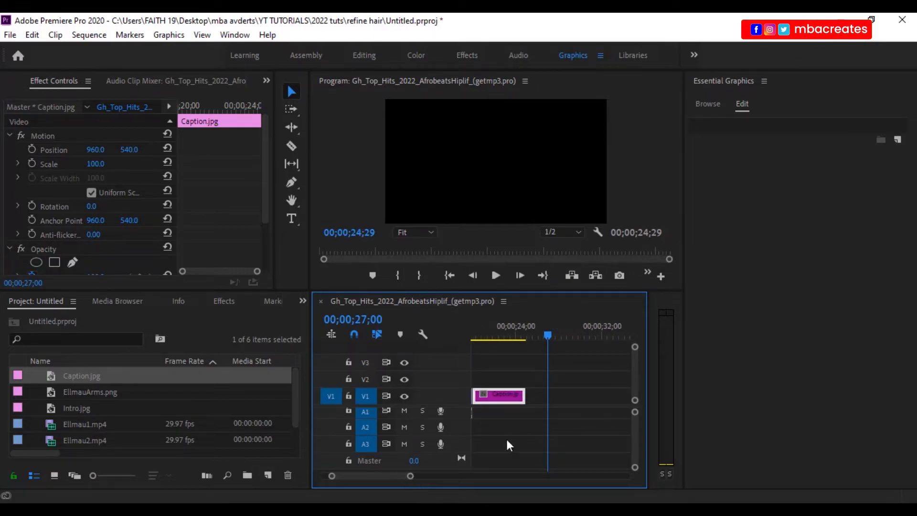
{"action": "left_click_drag", "start_coordinate": [523, 397], "coordinate": [547, 396]}
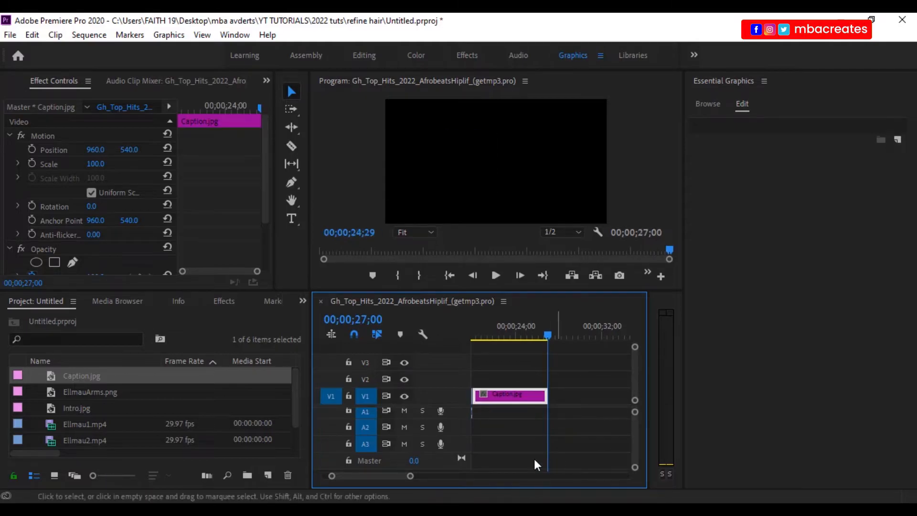
{"action": "left_click_drag", "start_coordinate": [390, 473], "coordinate": [440, 477]}
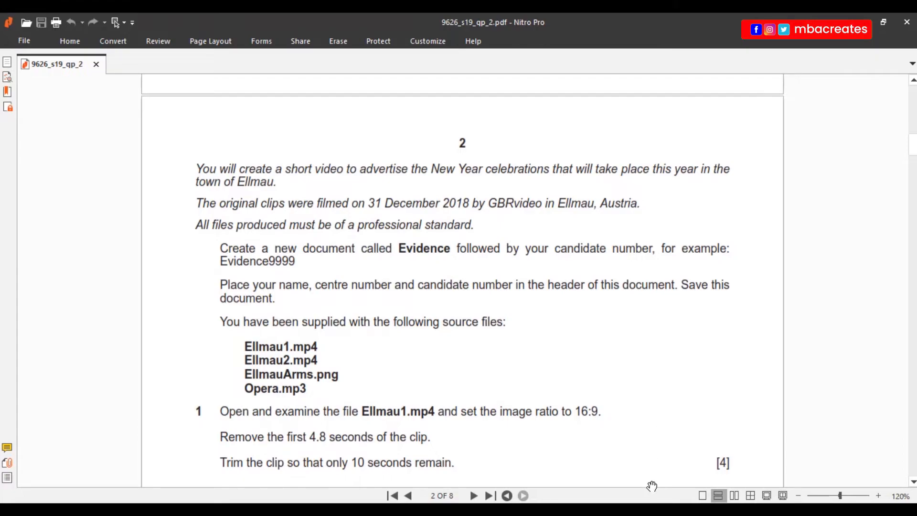
Return to Premiere Pro from the exam paper and add a text graphic above Caption.jpg at 00;00;20;00 reading "Ellmau, Austria"
{"action": "left_click", "coordinate": [643, 510]}
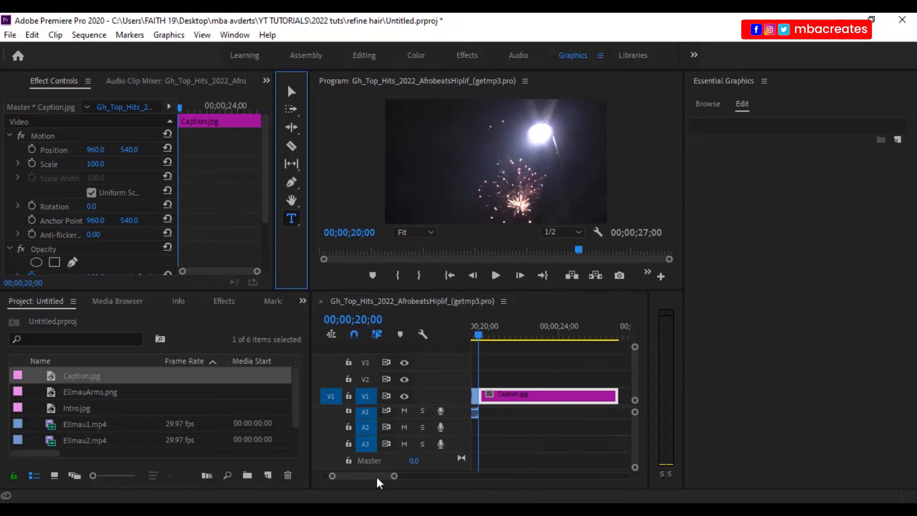
{"action": "left_click_drag", "start_coordinate": [394, 476], "coordinate": [418, 480]}
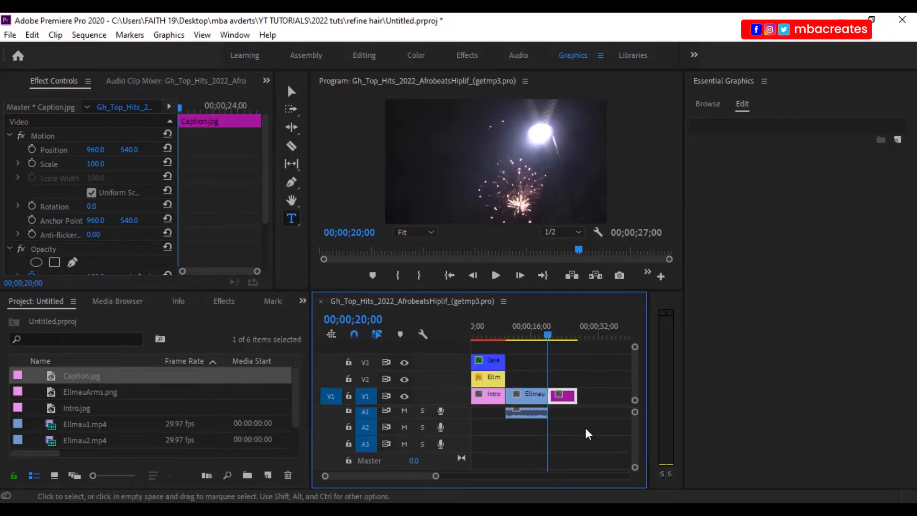
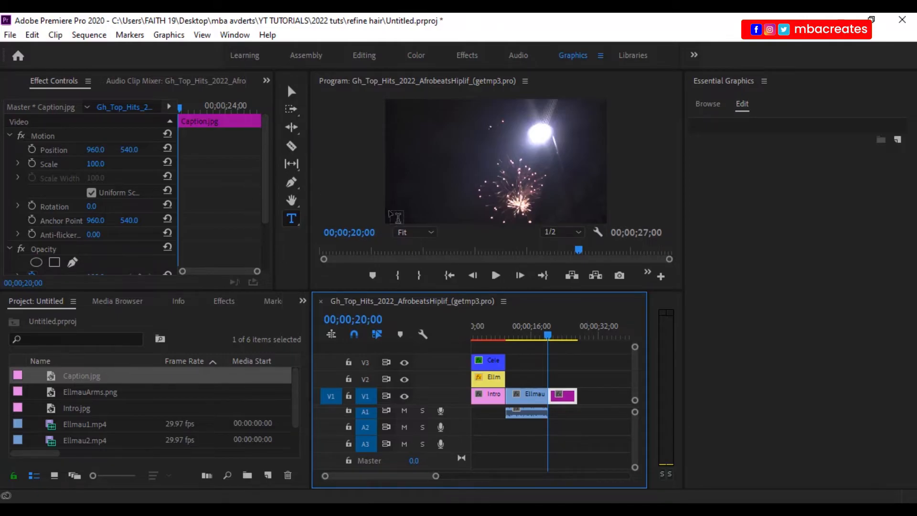
{"action": "left_click", "coordinate": [291, 91]}
{"action": "left_click", "coordinate": [290, 218]}
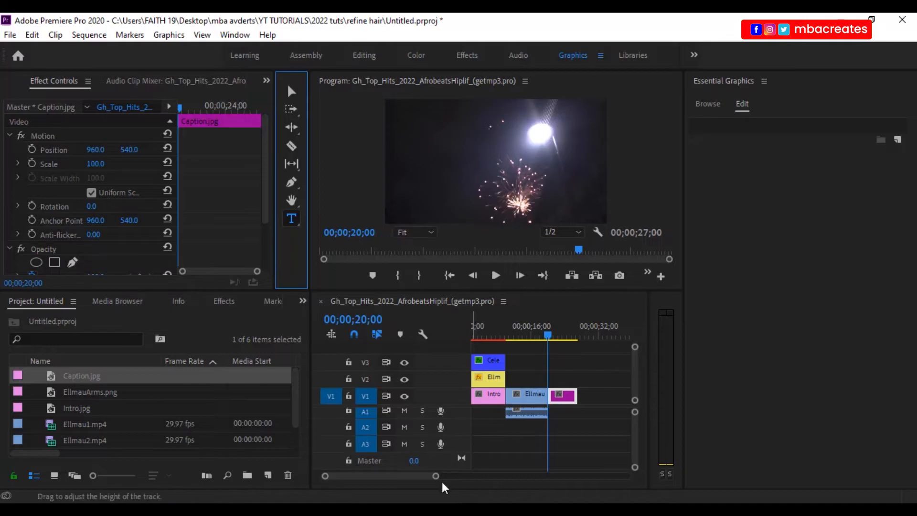
{"action": "left_click_drag", "start_coordinate": [436, 476], "coordinate": [395, 476]}
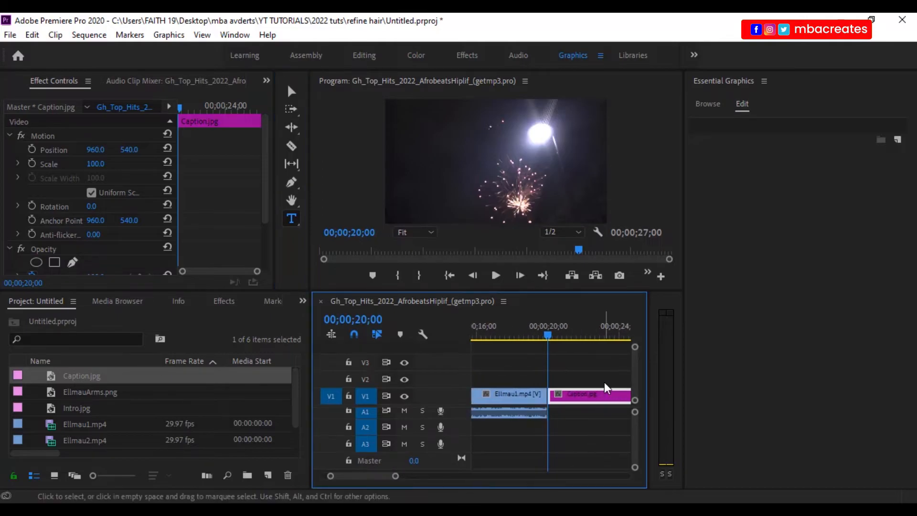
{"action": "left_click", "coordinate": [401, 119]}
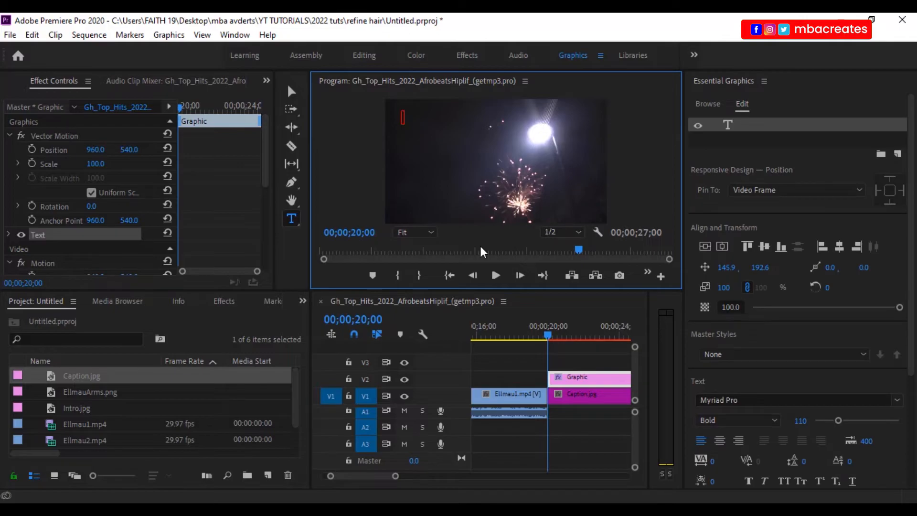
{"action": "type", "text": "Ellmau"}
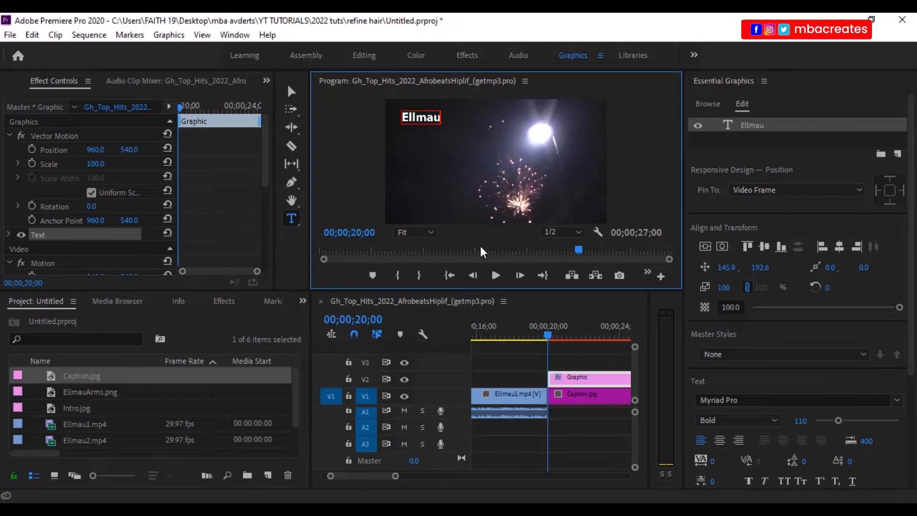
{"action": "key", "text": "BackSpace"}
{"action": "type", "text": ", Austria"}
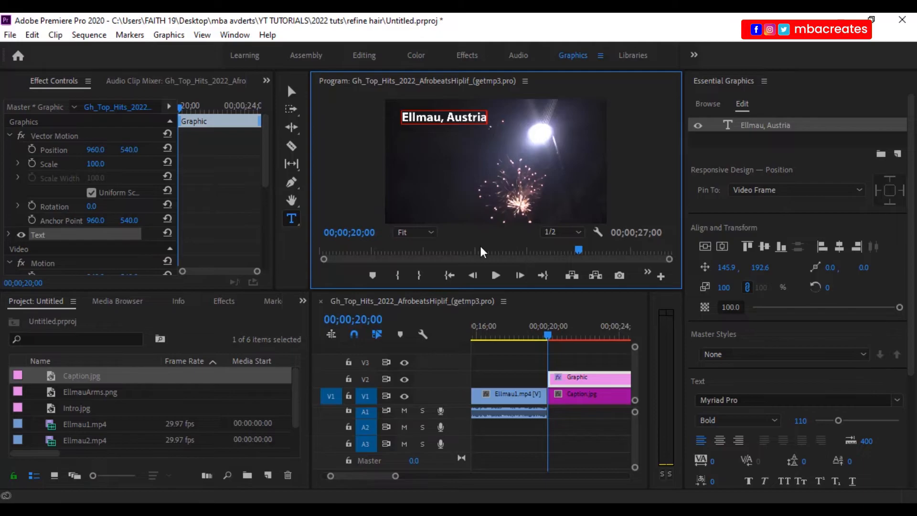
Add two more lines to the caption text: "Fireworks at midnight" and "31st December 2022"
{"action": "key", "text": "Return"}
{"action": "type", "text": "F"}
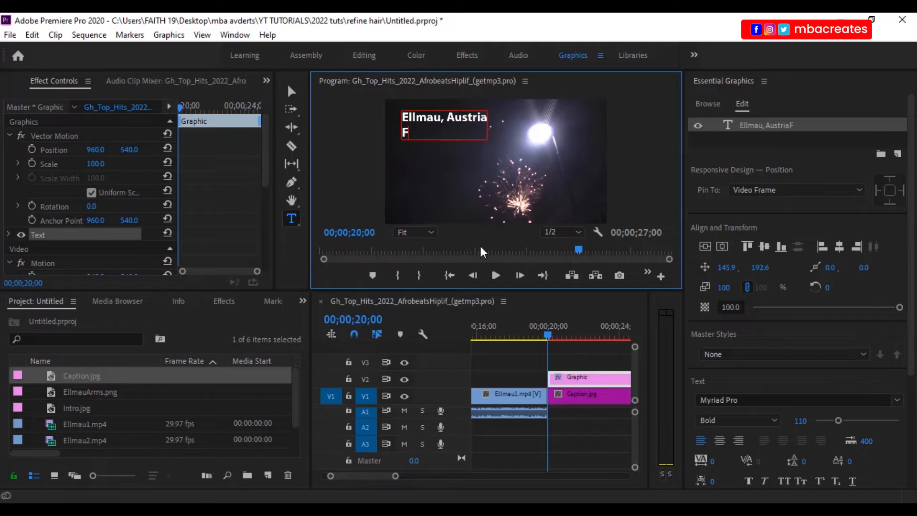
{"action": "type", "text": "ireworks at"}
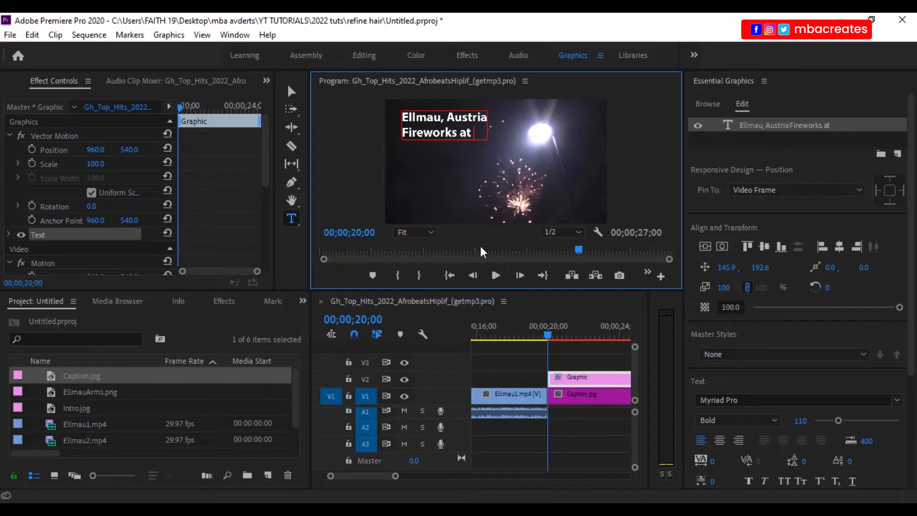
{"action": "type", "text": "midnight"}
{"action": "key", "text": "Return"}
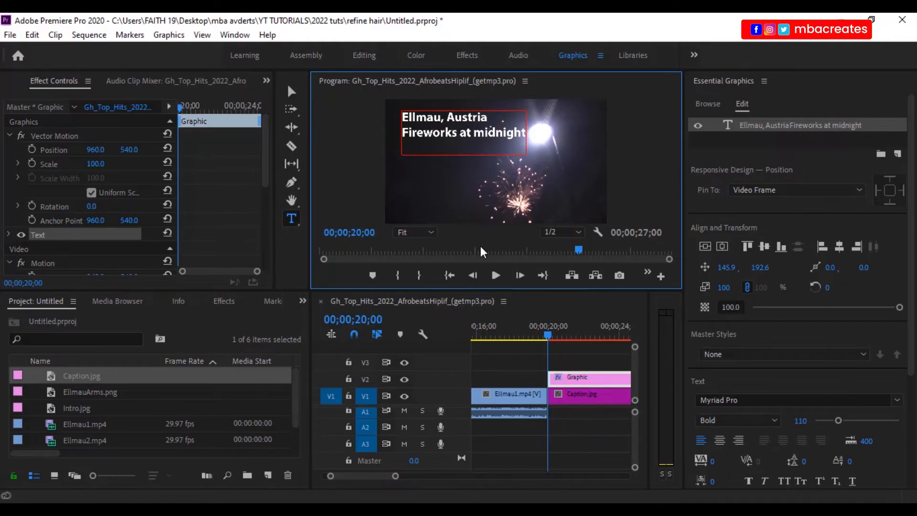
{"action": "type", "text": "31st December 2022"}
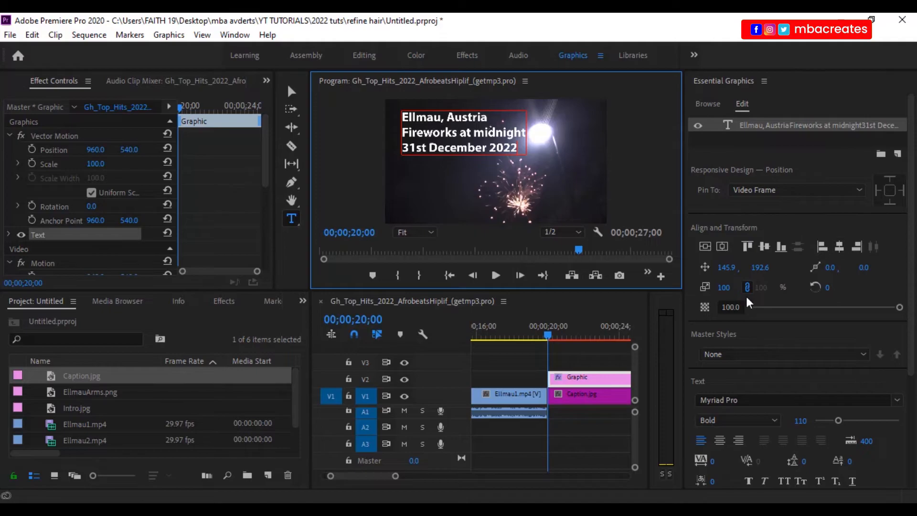
Reposition the caption text to about 58, 344 and extend its V2 clip to end together with Caption.jpg
{"action": "left_click", "coordinate": [292, 93]}
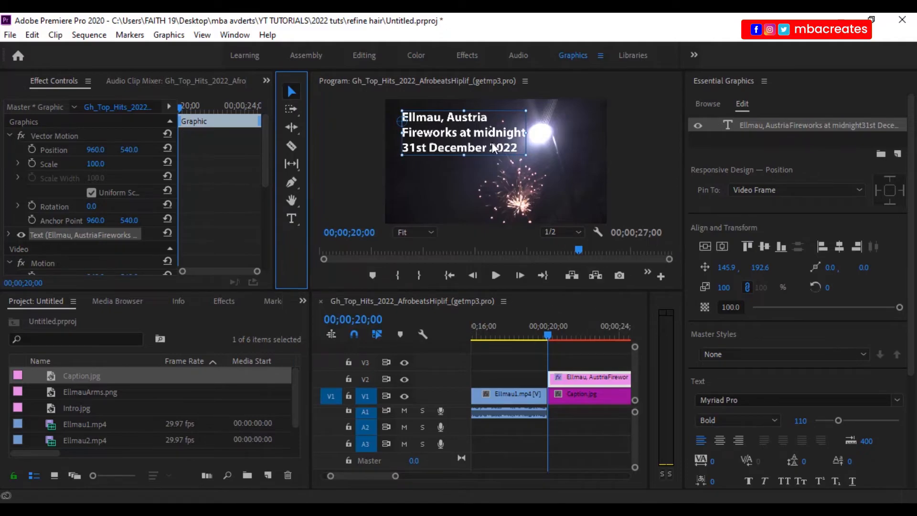
{"action": "left_click_drag", "start_coordinate": [478, 132], "coordinate": [468, 149]}
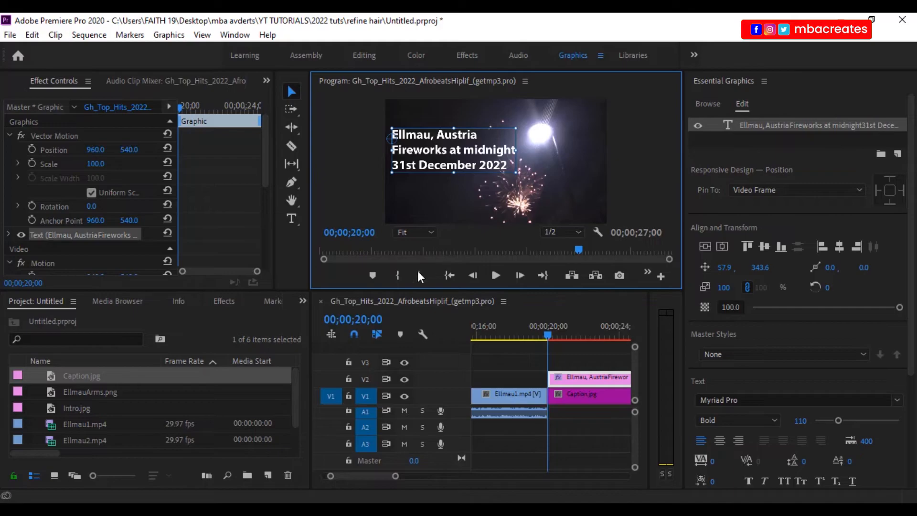
{"action": "left_click_drag", "start_coordinate": [396, 475], "coordinate": [403, 477]}
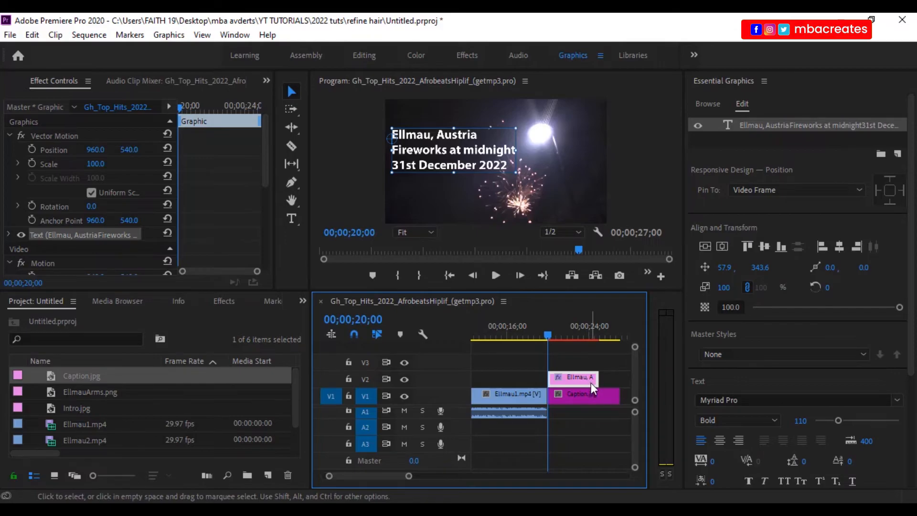
{"action": "left_click_drag", "start_coordinate": [592, 379], "coordinate": [619, 379]}
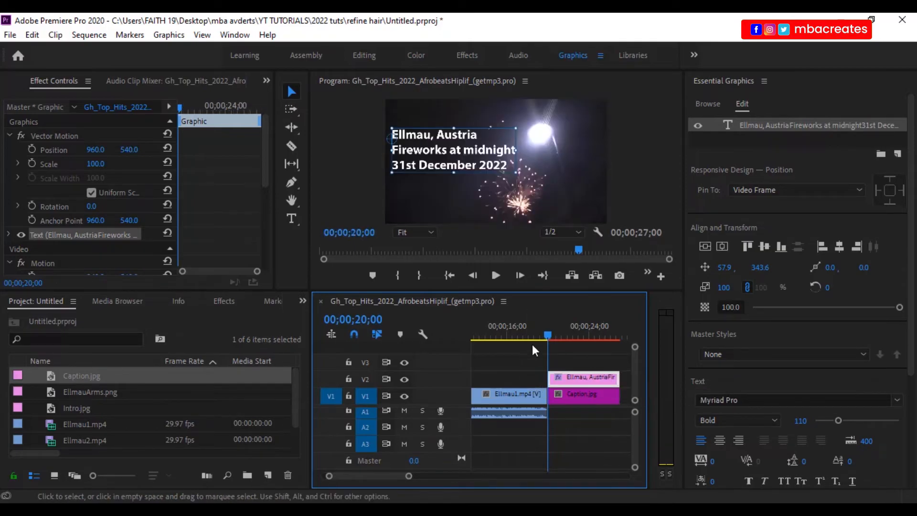
Place the playhead at 00;00;20;01 and bring up the Opacity settings of the selected caption graphic
{"action": "mouse_move", "coordinate": [549, 337]}
{"action": "left_mouse_down"}
{"action": "mouse_move", "coordinate": [617, 352]}
{"action": "mouse_move", "coordinate": [549, 351]}
{"action": "left_mouse_up"}
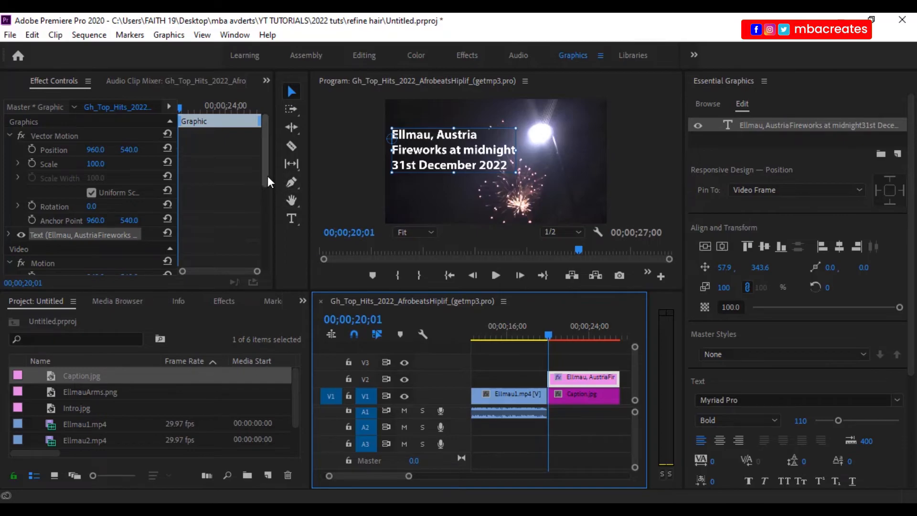
{"action": "left_click_drag", "start_coordinate": [264, 175], "coordinate": [264, 207]}
{"action": "left_click", "coordinate": [581, 384]}
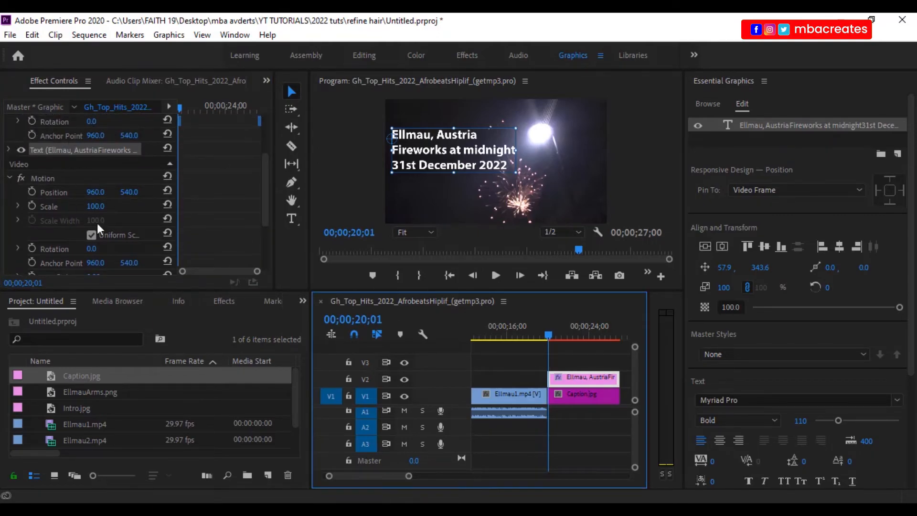
{"action": "scroll", "coordinate": [97, 213], "scroll_direction": "down", "scroll_amount": 5}
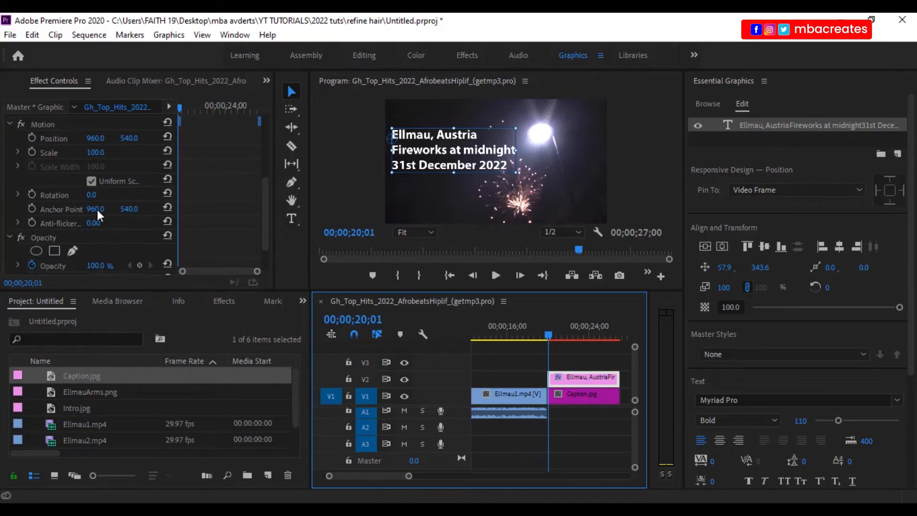
{"action": "scroll", "coordinate": [98, 215], "scroll_direction": "up", "scroll_amount": 5}
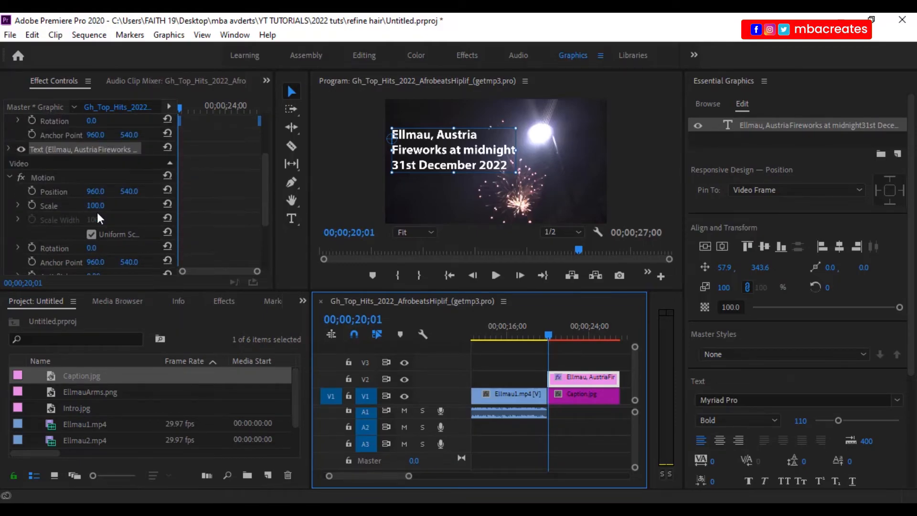
{"action": "scroll", "coordinate": [97, 213], "scroll_direction": "down", "scroll_amount": 5}
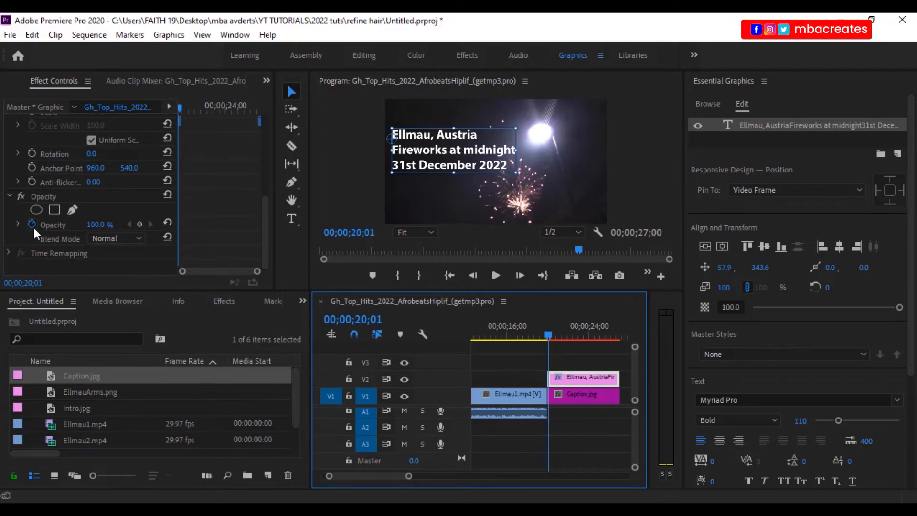
{"action": "left_click", "coordinate": [95, 226]}
{"action": "left_click_drag", "start_coordinate": [95, 224], "coordinate": [48, 225]}
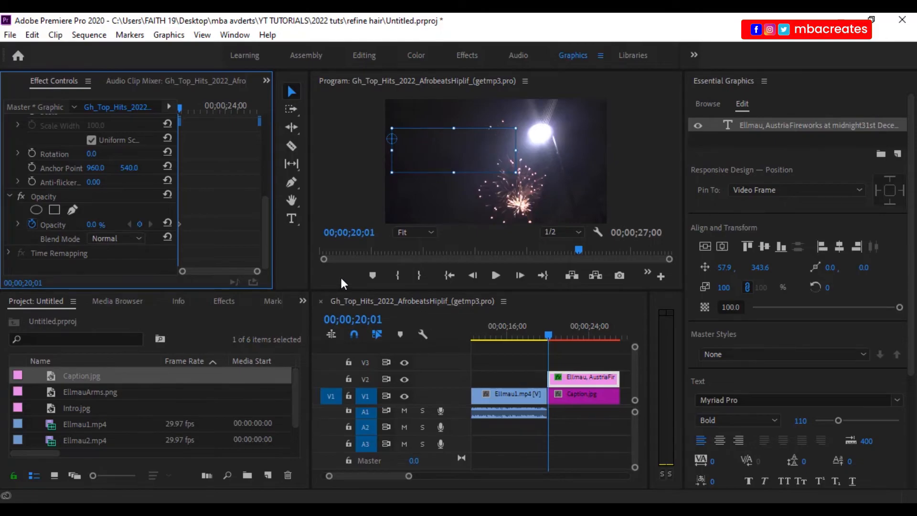
{"action": "key", "text": "ctrl+z"}
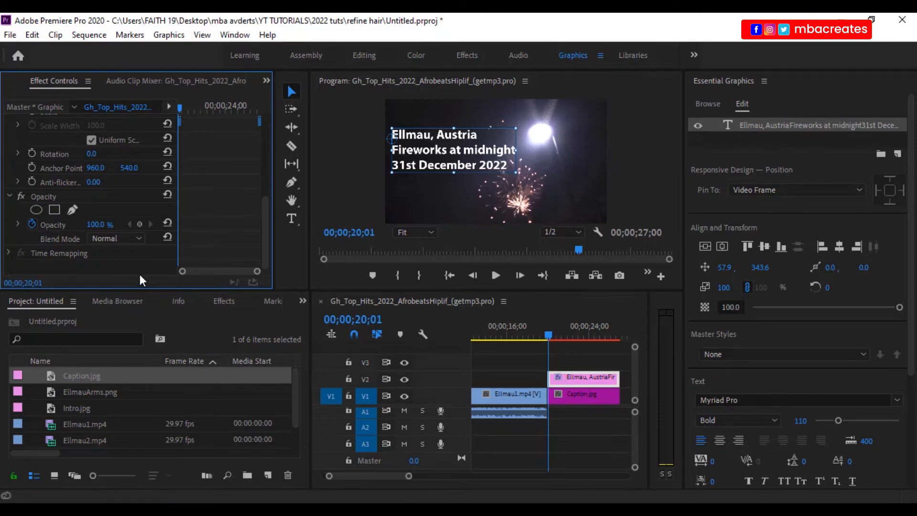
Keyframe the caption graphic's Opacity at 0% at 00;00;20;01
{"action": "left_click", "coordinate": [96, 226]}
{"action": "type", "text": "0"}
{"action": "key", "text": "Return"}
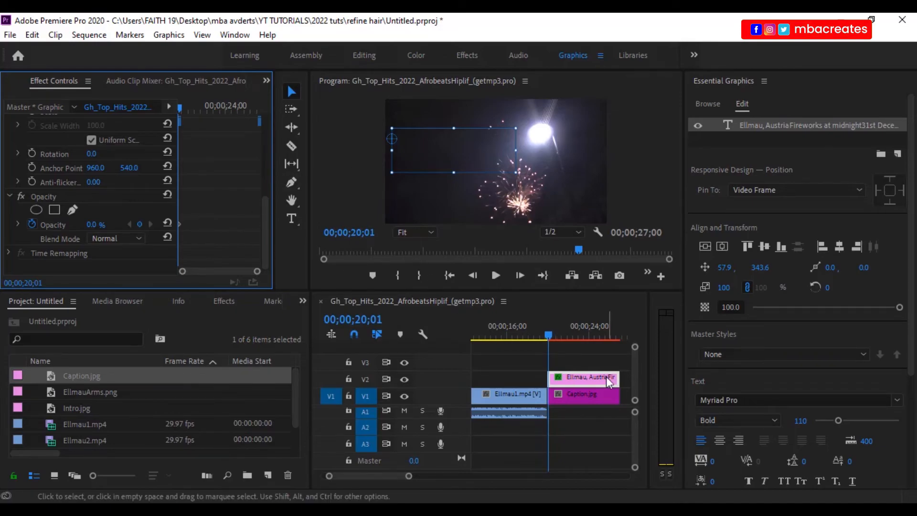
Keyframe the caption graphic's Opacity at 100% at 00;00;21;00
{"action": "left_click_drag", "start_coordinate": [550, 333], "coordinate": [564, 338]}
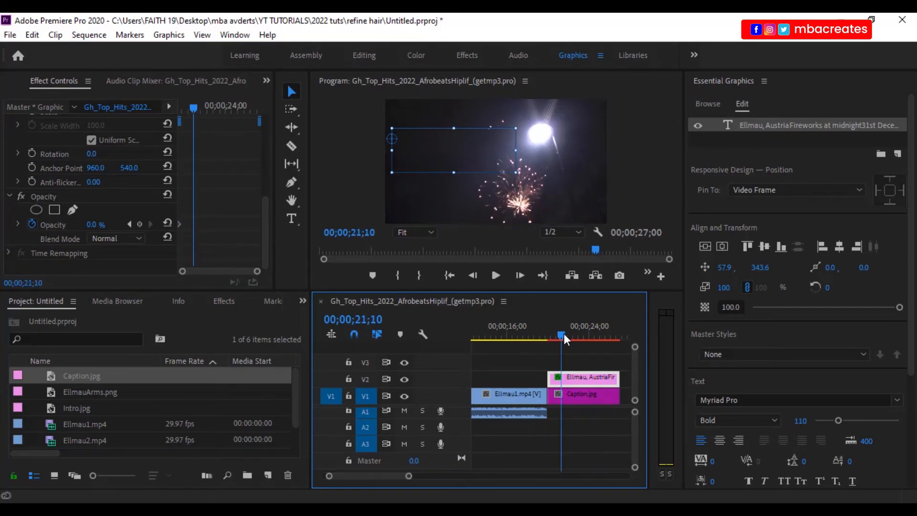
{"action": "left_click", "coordinate": [366, 324]}
{"action": "left_click", "coordinate": [366, 325]}
{"action": "key", "text": "Delete"}
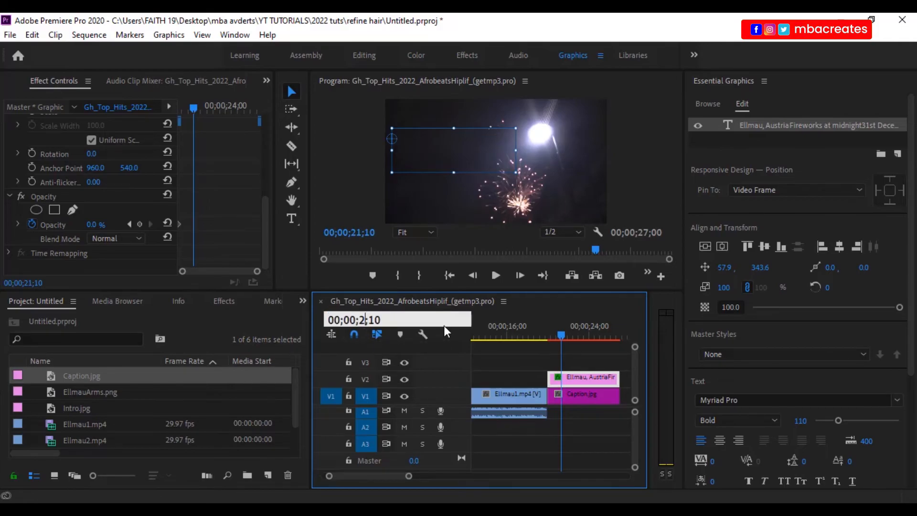
{"action": "type", "text": "1"}
{"action": "left_click", "coordinate": [409, 320]}
{"action": "key", "text": "BackSpace"}
{"action": "key", "text": "BackSpace"}
{"action": "type", "text": "00"}
{"action": "key", "text": "Return"}
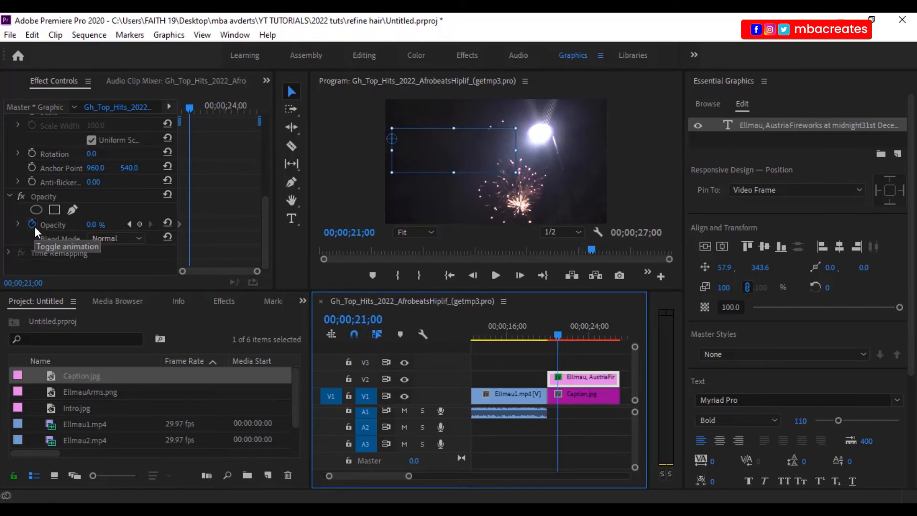
{"action": "left_click", "coordinate": [96, 225]}
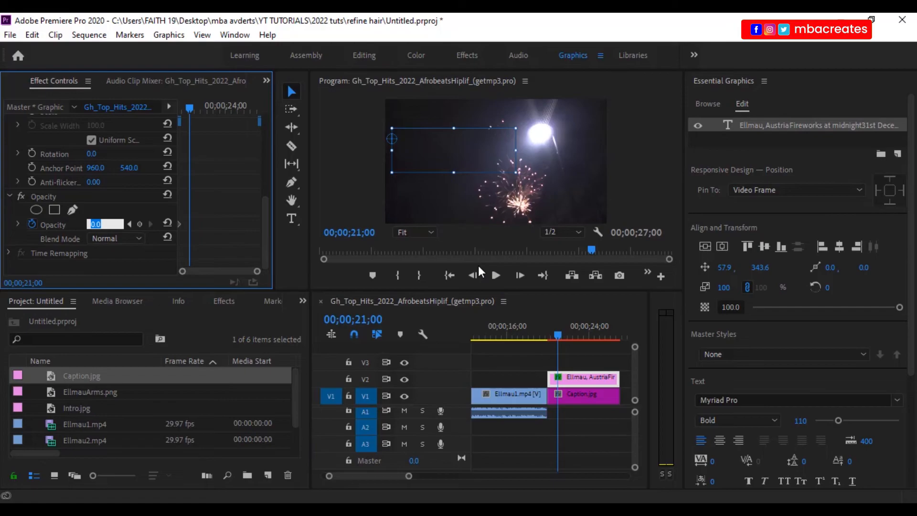
{"action": "type", "text": "100"}
{"action": "key", "text": "Return"}
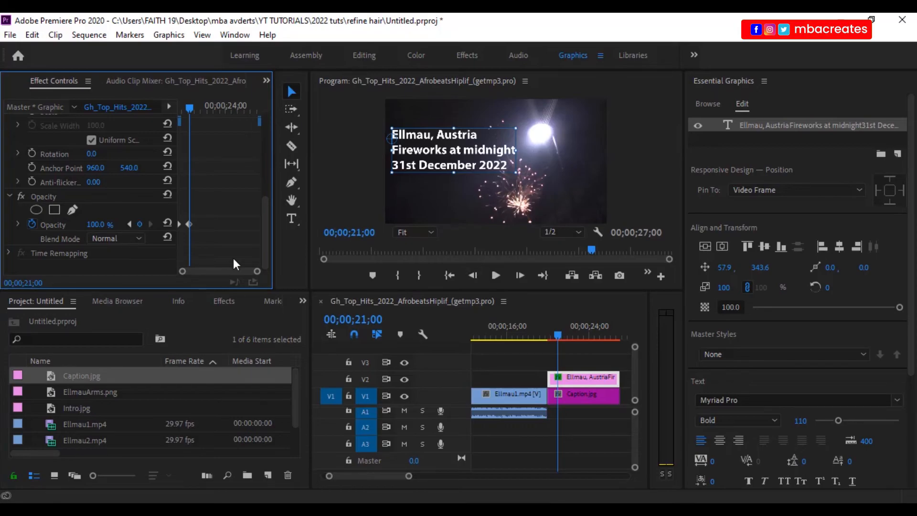
Slow the fade-in by moving the 100% Opacity keyframe to about 00;00;22;02, and scrub through the result
{"action": "left_click_drag", "start_coordinate": [276, 232], "coordinate": [336, 233]}
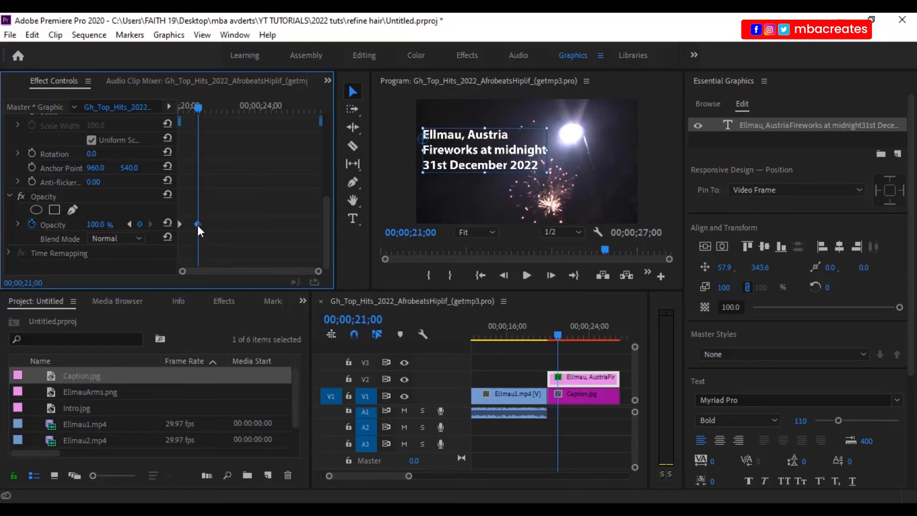
{"action": "left_click_drag", "start_coordinate": [199, 225], "coordinate": [221, 225]}
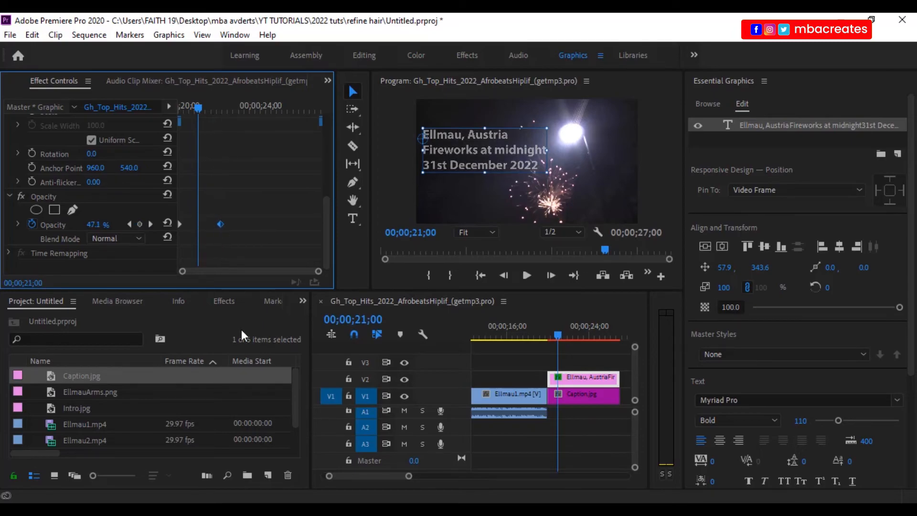
{"action": "left_click_drag", "start_coordinate": [200, 109], "coordinate": [221, 110]}
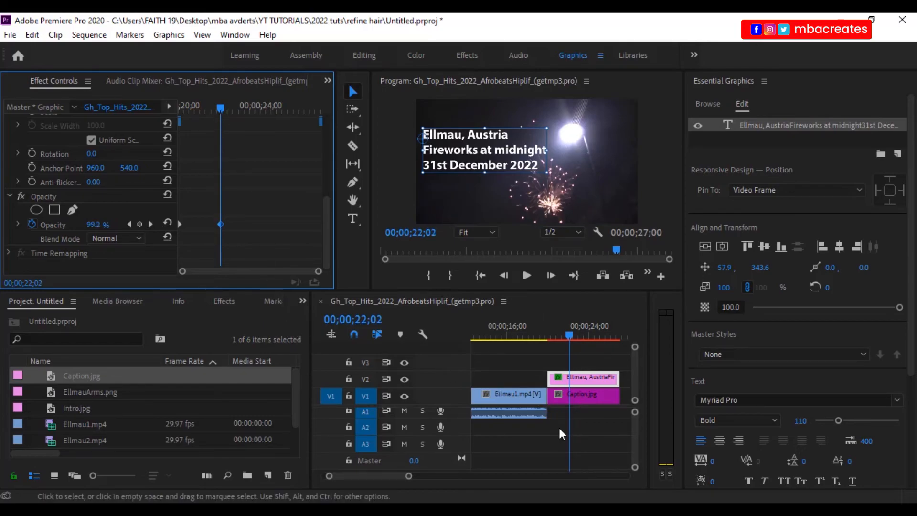
{"action": "left_click_drag", "start_coordinate": [410, 476], "coordinate": [410, 476]}
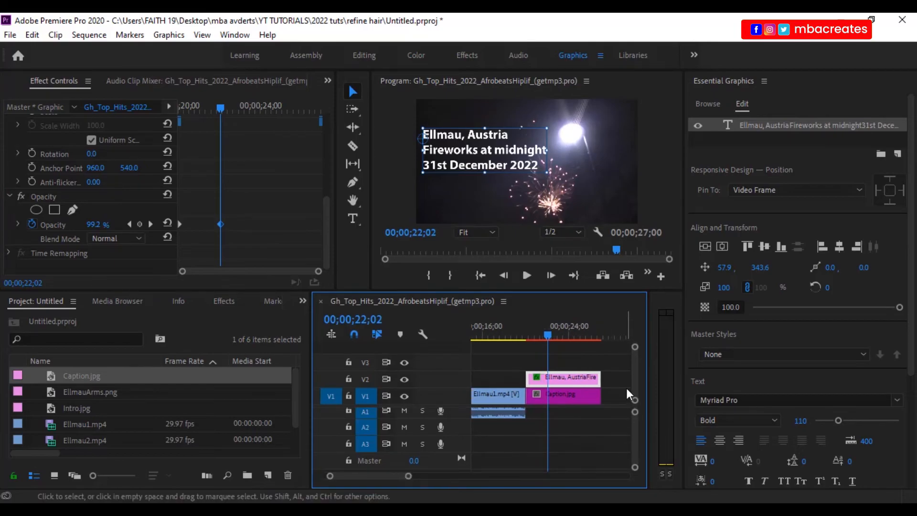
{"action": "mouse_move", "coordinate": [549, 335]}
{"action": "left_mouse_down"}
{"action": "mouse_move", "coordinate": [521, 333]}
{"action": "mouse_move", "coordinate": [557, 333]}
{"action": "mouse_move", "coordinate": [525, 326]}
{"action": "mouse_move", "coordinate": [553, 325]}
{"action": "left_mouse_up"}
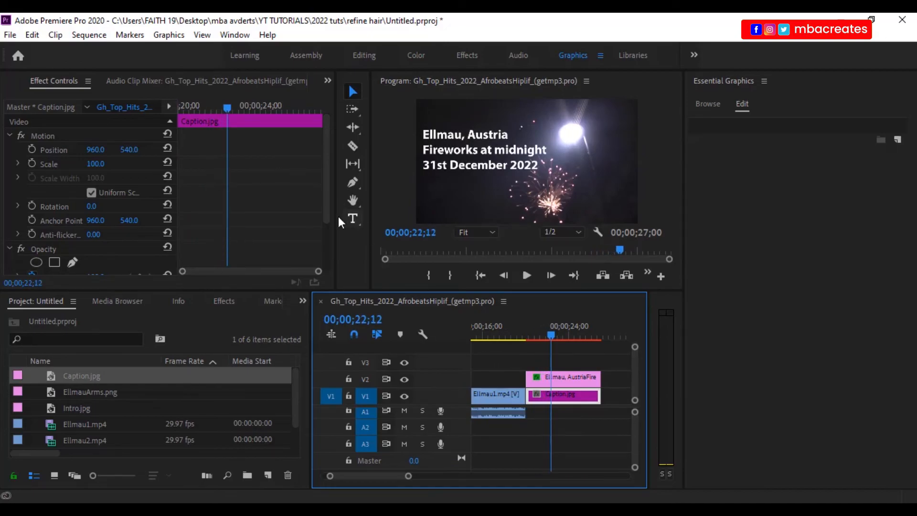
Find the Gaussian Blur effect by searching for "blur" and apply it to the caption graphic on V2
{"action": "mouse_move", "coordinate": [328, 208]}
{"action": "left_mouse_down"}
{"action": "mouse_move", "coordinate": [322, 249]}
{"action": "mouse_move", "coordinate": [330, 184]}
{"action": "mouse_move", "coordinate": [328, 206]}
{"action": "left_mouse_up"}
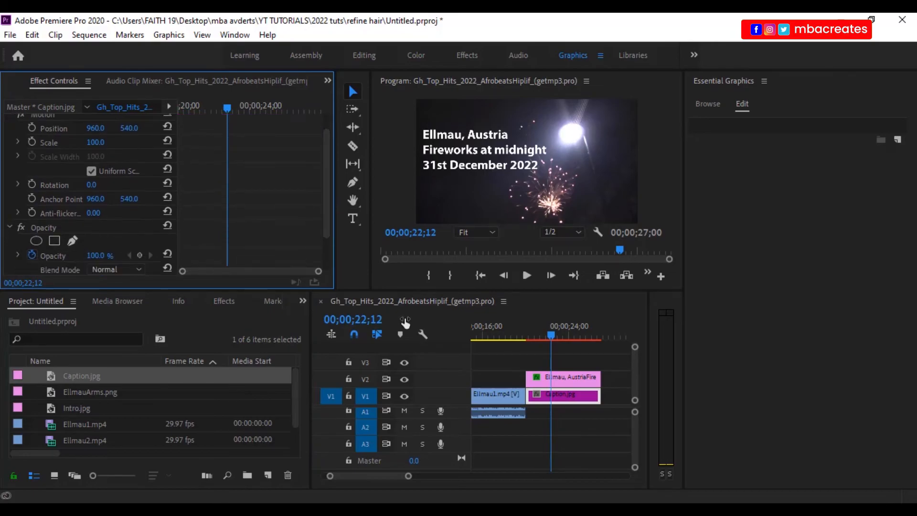
{"action": "left_click", "coordinate": [569, 385]}
{"action": "left_click_drag", "start_coordinate": [325, 152], "coordinate": [321, 241]}
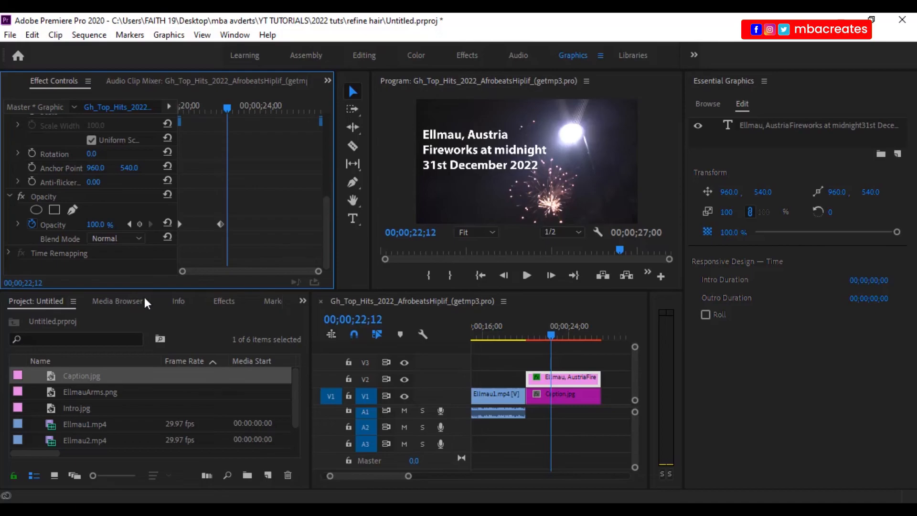
{"action": "left_click_drag", "start_coordinate": [156, 290], "coordinate": [156, 268]}
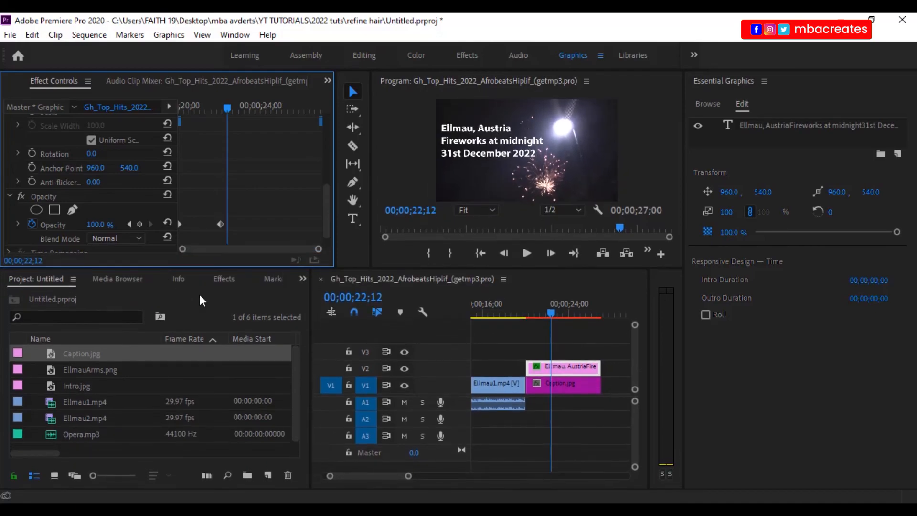
{"action": "left_click", "coordinate": [225, 282]}
{"action": "left_click", "coordinate": [67, 297]}
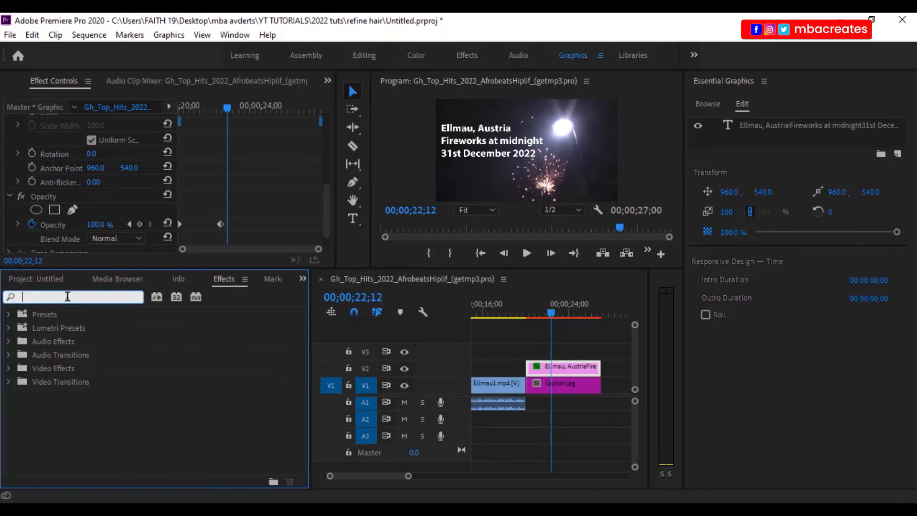
{"action": "type", "text": "blur"}
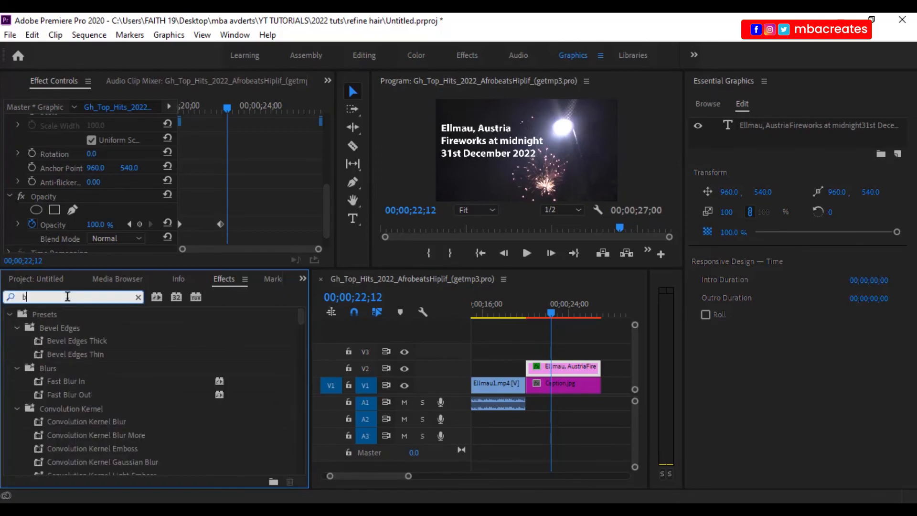
{"action": "scroll", "coordinate": [31, 345], "scroll_direction": "down", "scroll_amount": 6}
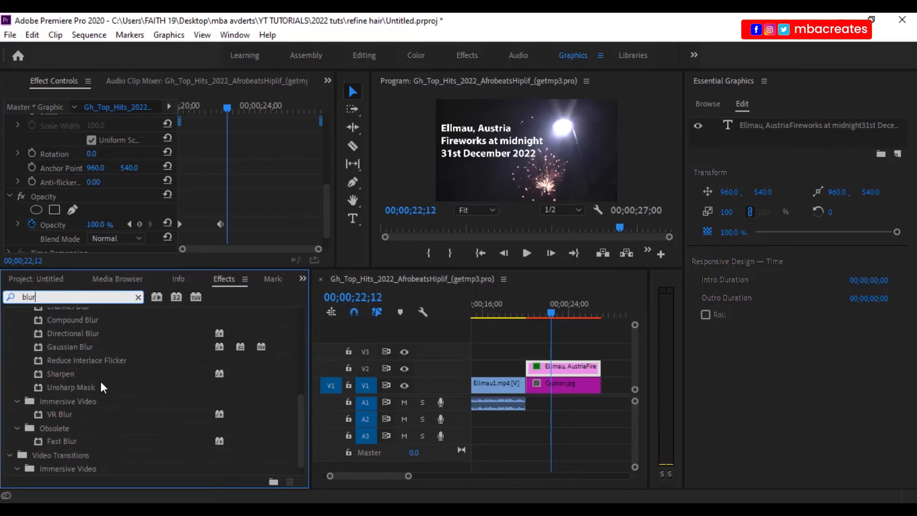
{"action": "scroll", "coordinate": [111, 372], "scroll_direction": "up", "scroll_amount": 1}
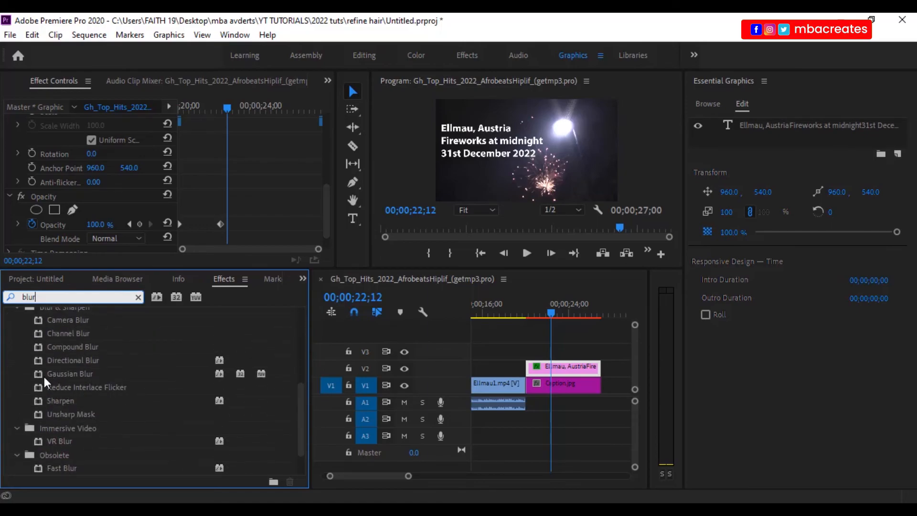
{"action": "left_click_drag", "start_coordinate": [35, 375], "coordinate": [563, 369]}
Keyframe the caption's Gaussian Blur Blurriness at 100 at 00;00;20;00, in line with the first Opacity keyframe
{"action": "scroll", "coordinate": [272, 189], "scroll_direction": "down", "scroll_amount": 4}
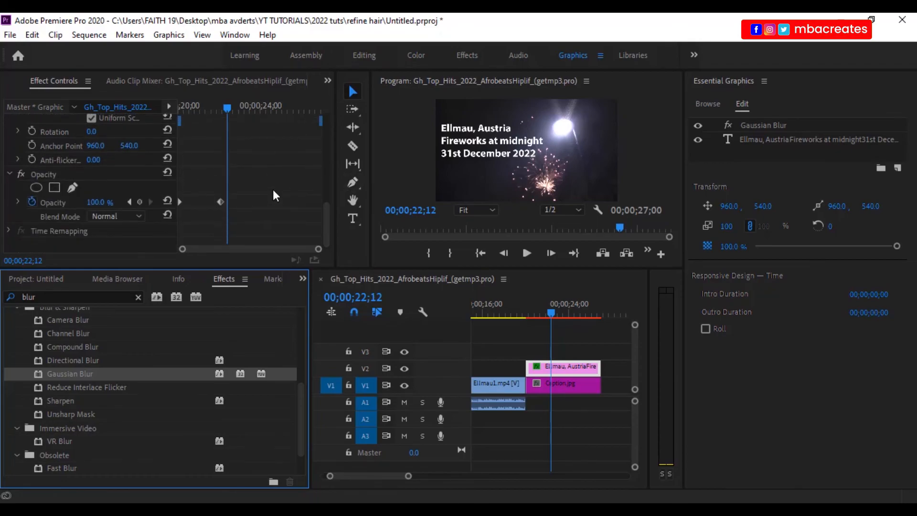
{"action": "scroll", "coordinate": [274, 190], "scroll_direction": "up", "scroll_amount": 5}
{"action": "scroll", "coordinate": [272, 189], "scroll_direction": "down", "scroll_amount": 5}
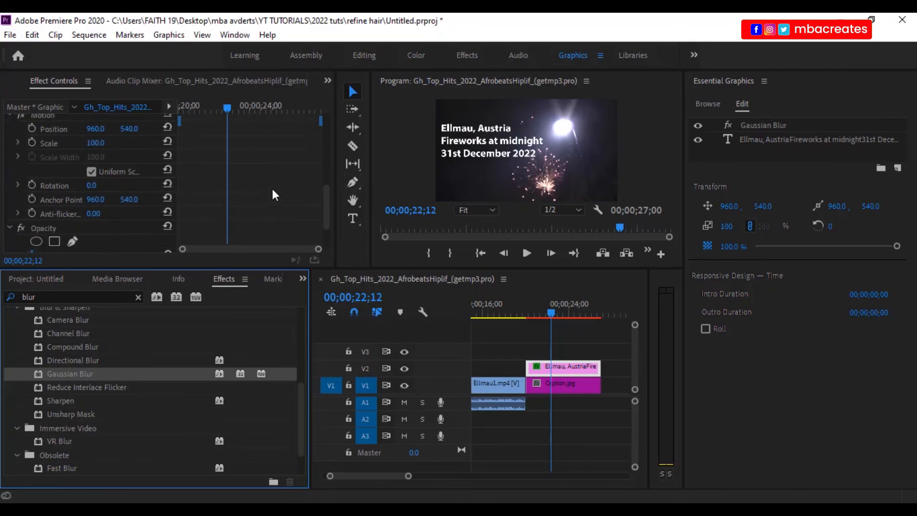
{"action": "scroll", "coordinate": [261, 198], "scroll_direction": "up", "scroll_amount": 5}
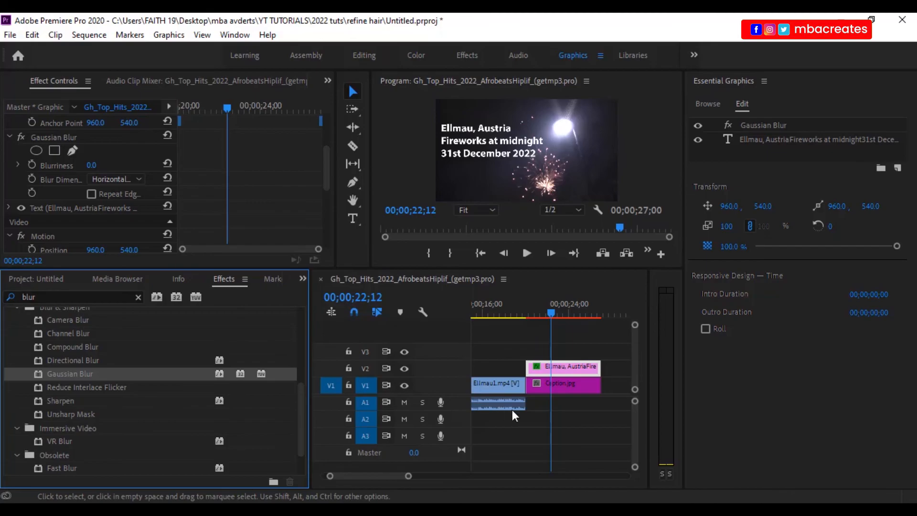
{"action": "left_click_drag", "start_coordinate": [328, 156], "coordinate": [319, 231]}
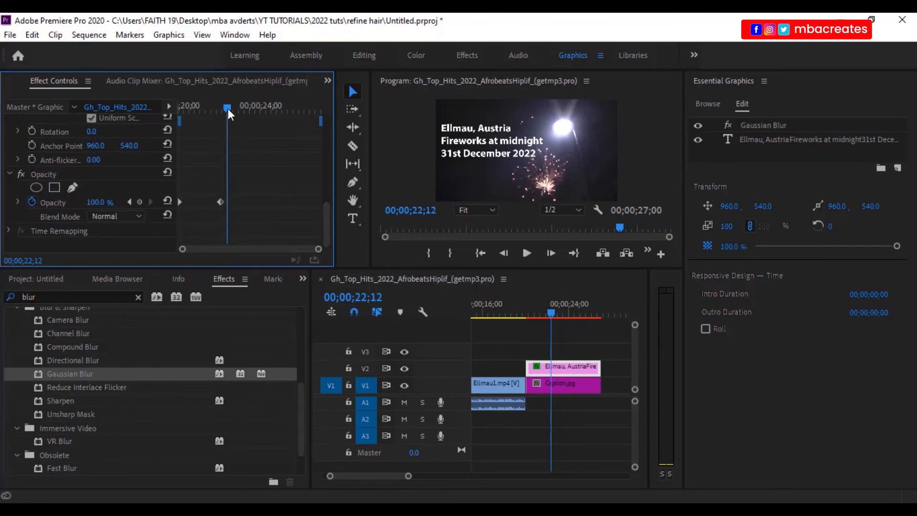
{"action": "left_click_drag", "start_coordinate": [227, 109], "coordinate": [177, 117]}
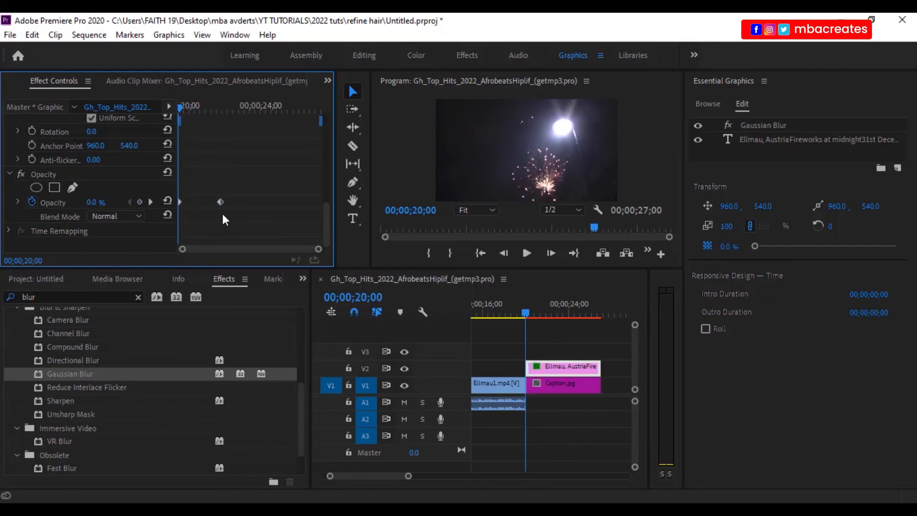
{"action": "scroll", "coordinate": [329, 219], "scroll_direction": "up", "scroll_amount": 1}
{"action": "left_click_drag", "start_coordinate": [329, 219], "coordinate": [329, 152]}
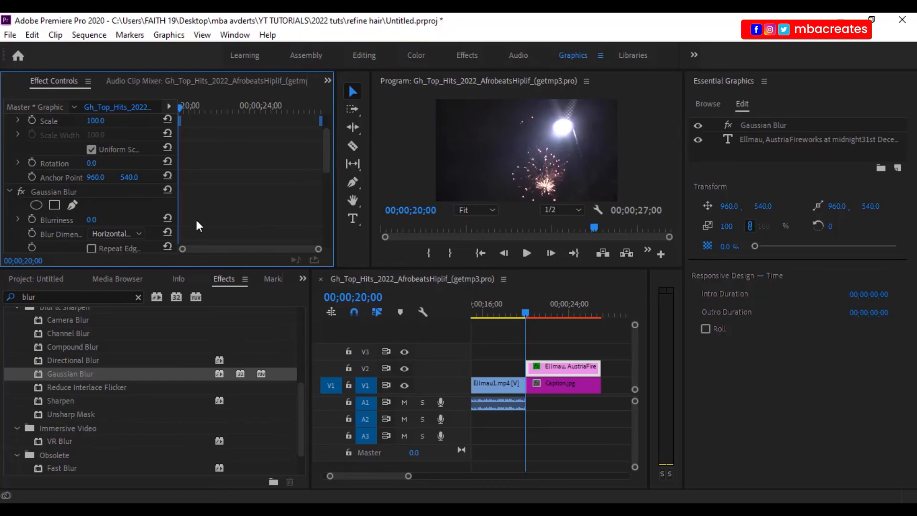
{"action": "left_click", "coordinate": [32, 221]}
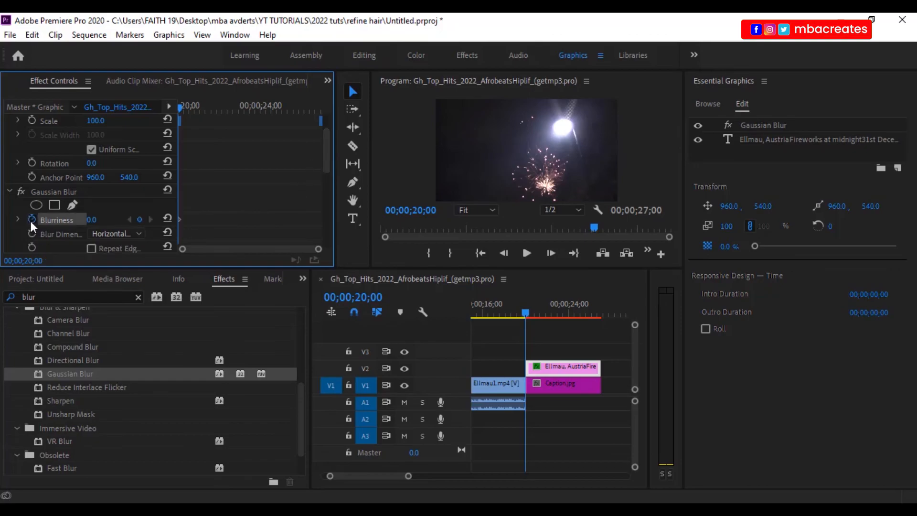
{"action": "left_click", "coordinate": [94, 220]}
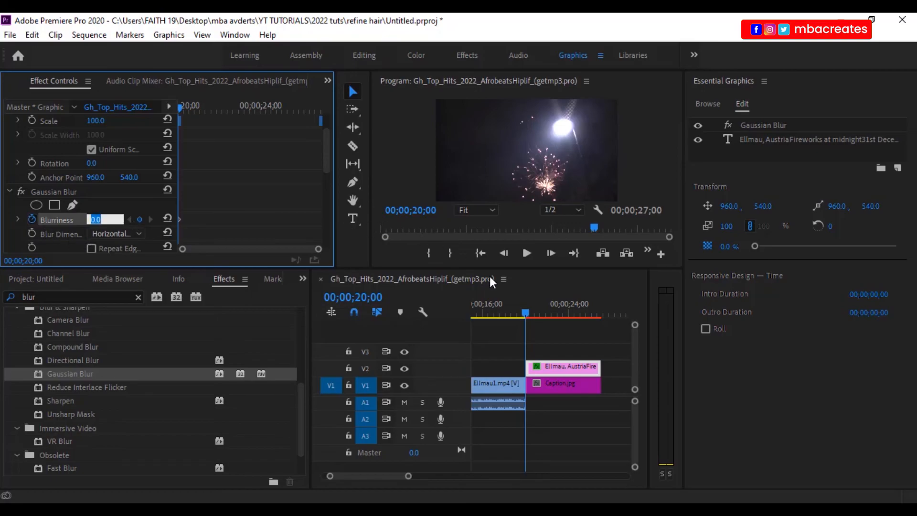
{"action": "type", "text": "100"}
{"action": "key", "text": "Return"}
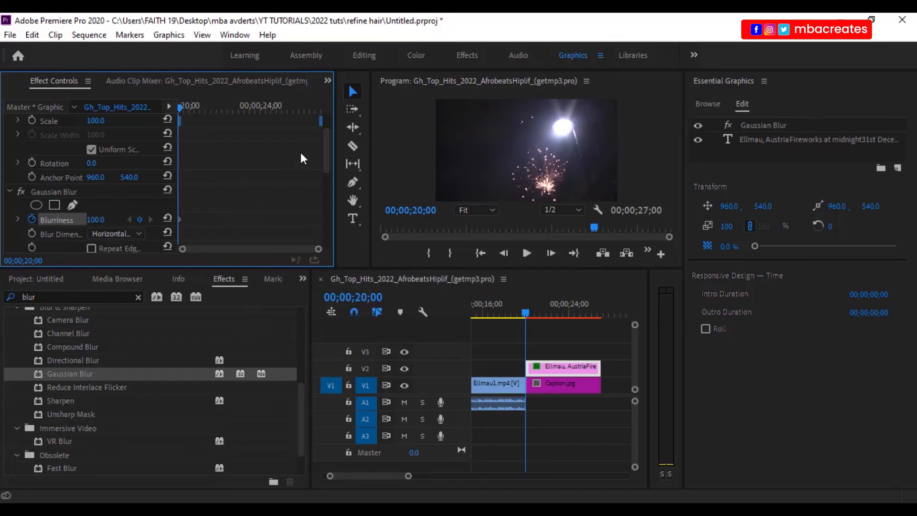
Keyframe the caption's Blurriness at 0 at 00;00;22;03, in line with the second Opacity keyframe, and scrub through the animation
{"action": "left_click_drag", "start_coordinate": [324, 144], "coordinate": [319, 225]}
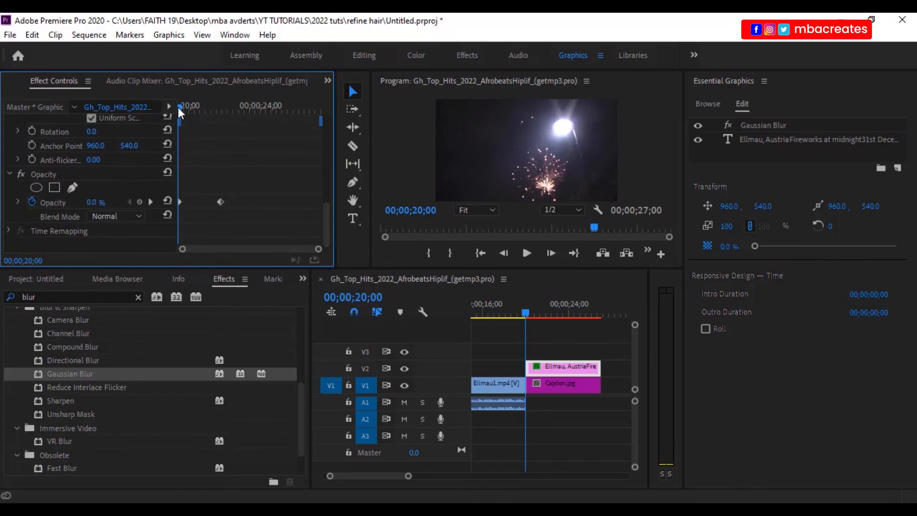
{"action": "left_click_drag", "start_coordinate": [178, 107], "coordinate": [222, 115]}
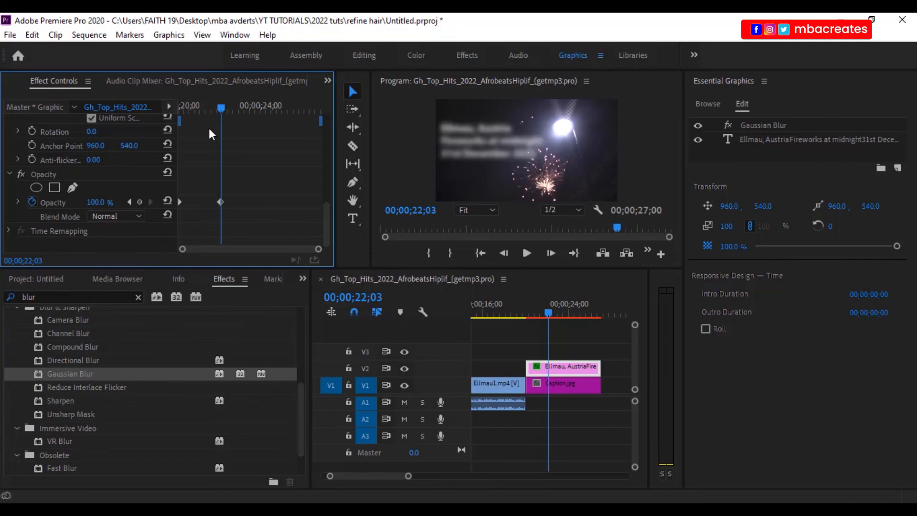
{"action": "left_click_drag", "start_coordinate": [328, 233], "coordinate": [330, 144]}
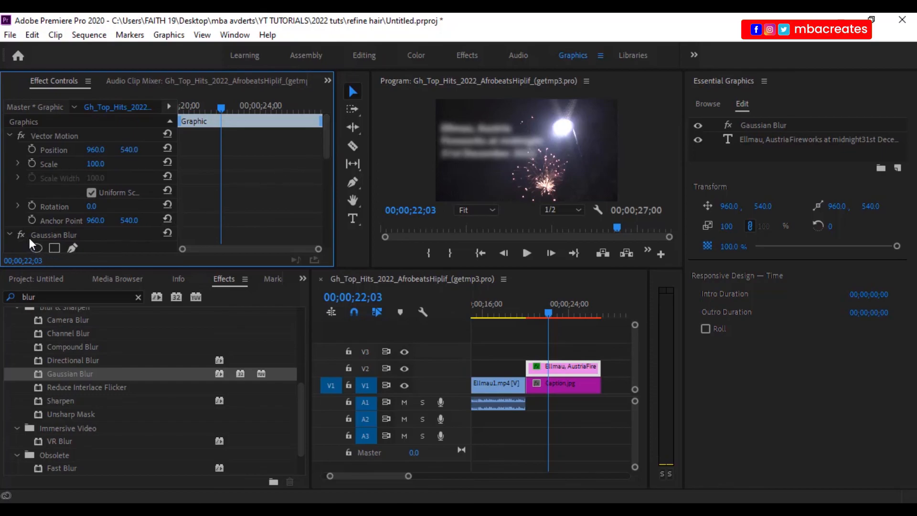
{"action": "scroll", "coordinate": [32, 242], "scroll_direction": "down", "scroll_amount": 3}
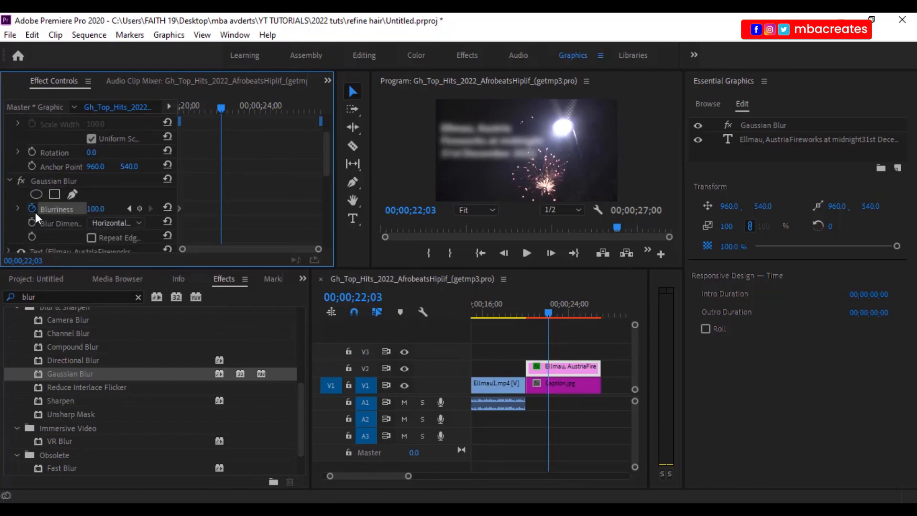
{"action": "left_click", "coordinate": [95, 209]}
{"action": "type", "text": "0"}
{"action": "key", "text": "Return"}
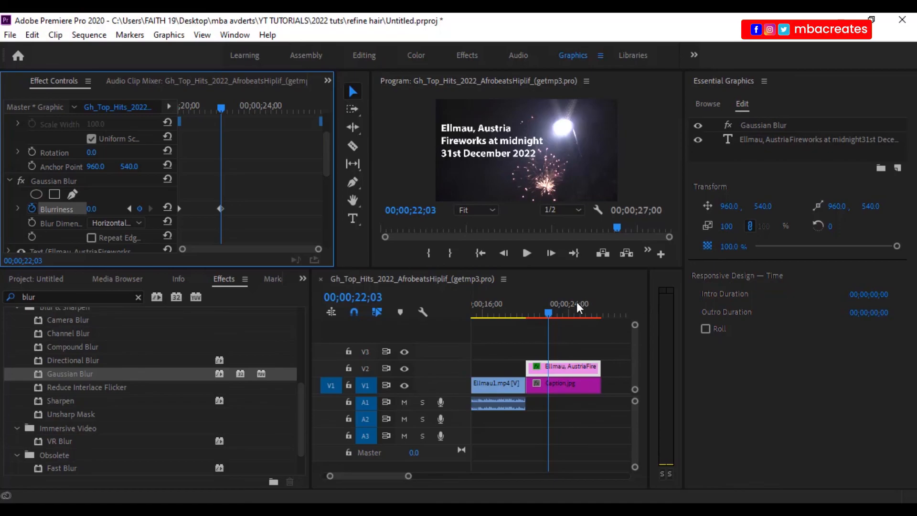
{"action": "left_click_drag", "start_coordinate": [557, 319], "coordinate": [545, 300]}
{"action": "left_click_drag", "start_coordinate": [555, 292], "coordinate": [531, 292]}
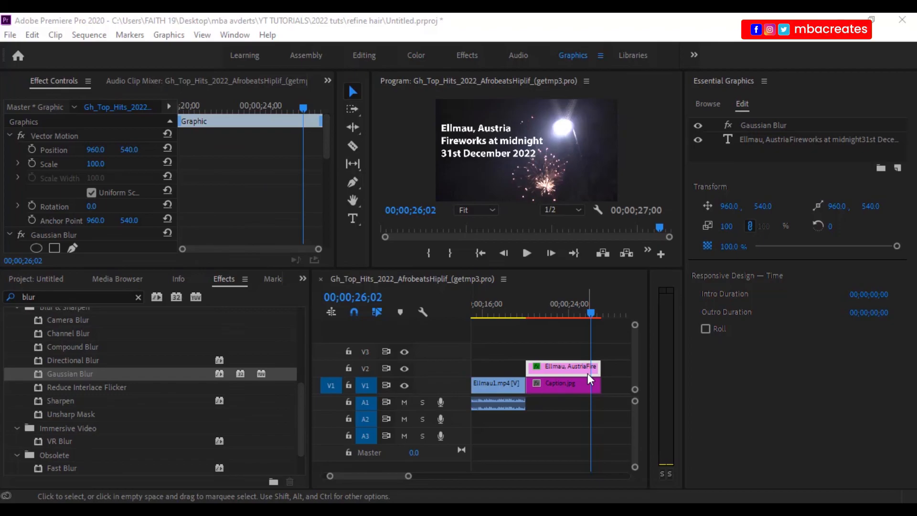
Correct the year in the caption's last line so that it reads "31st December 2019"
{"action": "left_click", "coordinate": [507, 154]}
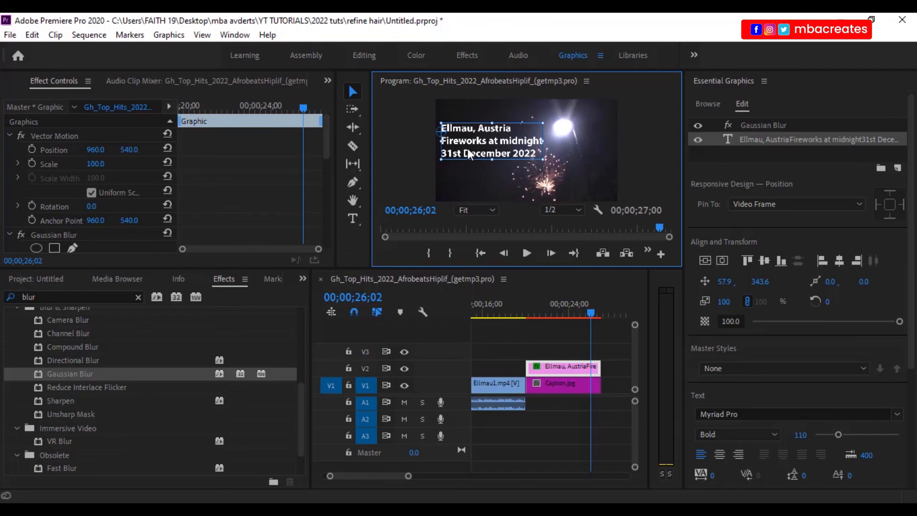
{"action": "double_click", "coordinate": [512, 154]}
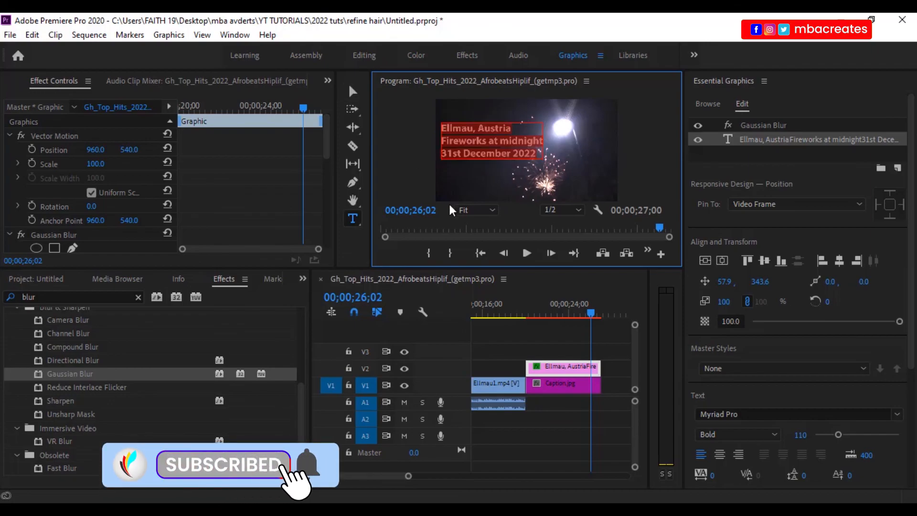
{"action": "left_click", "coordinate": [537, 154]}
{"action": "key", "text": "BackSpace"}
{"action": "key", "text": "BackSpace"}
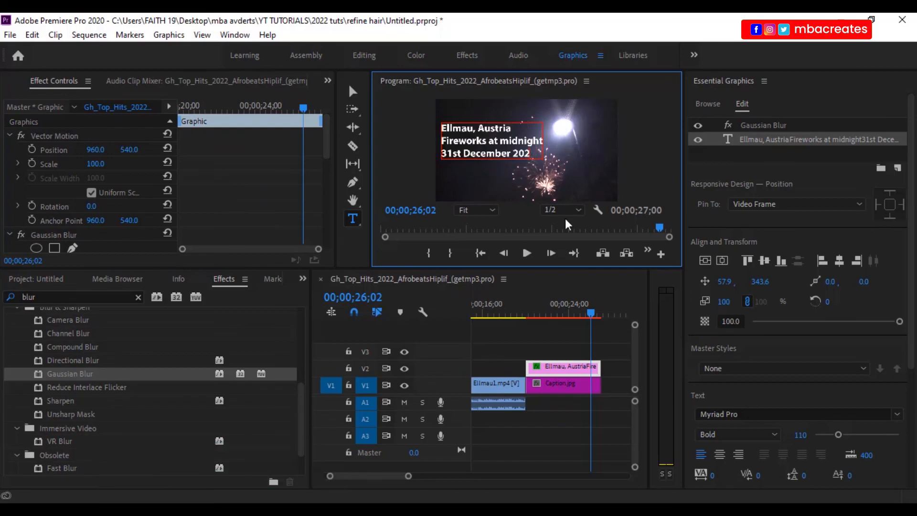
{"action": "type", "text": "19"}
{"action": "left_click", "coordinate": [353, 93]}
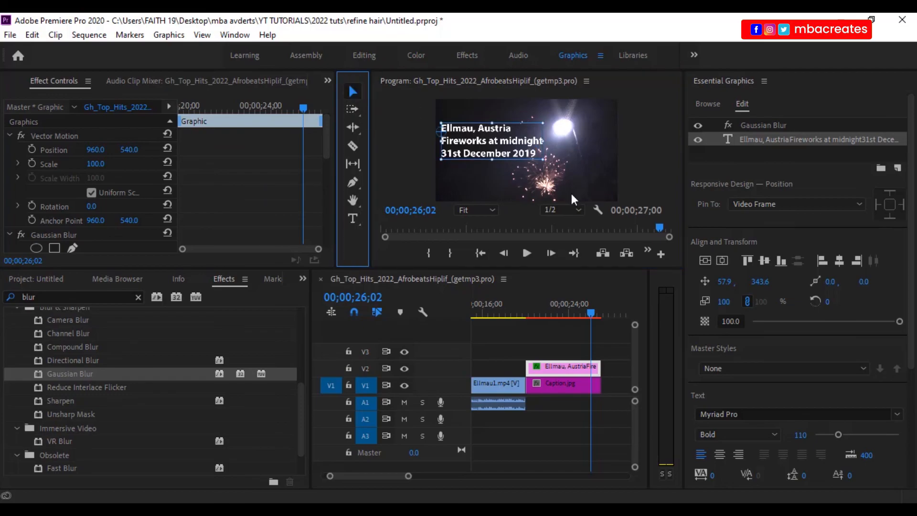
{"action": "left_click", "coordinate": [641, 171]}
{"action": "mouse_move", "coordinate": [589, 311]}
{"action": "left_mouse_down"}
{"action": "mouse_move", "coordinate": [528, 317]}
{"action": "mouse_move", "coordinate": [588, 317]}
{"action": "left_mouse_up"}
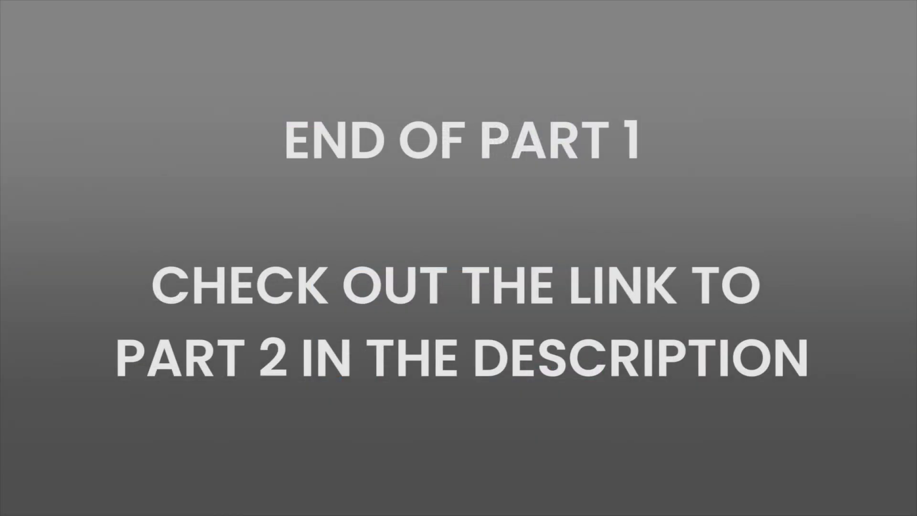